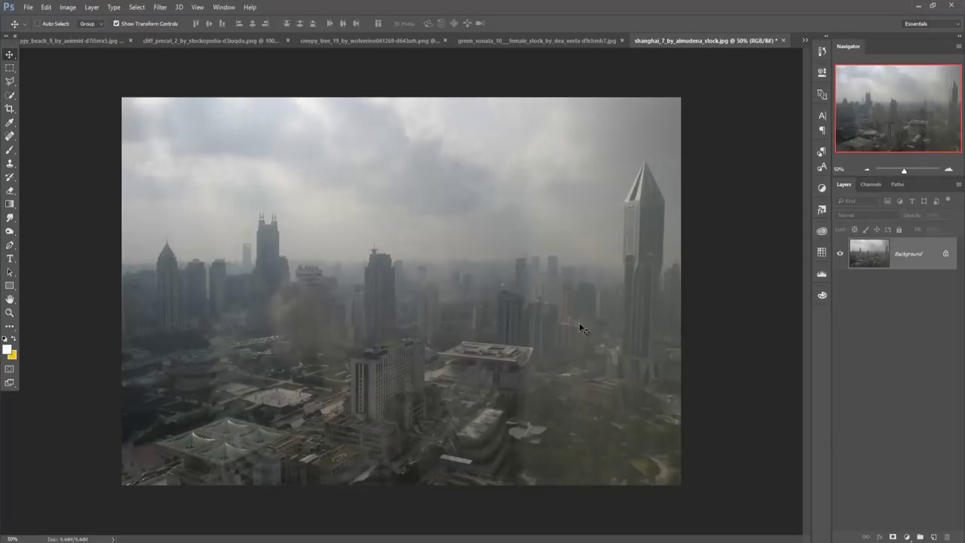
- Create Untitled-1 from the 1280 px X 720 px preset at 300 ppi, RGB 8 bit
click(29, 9)
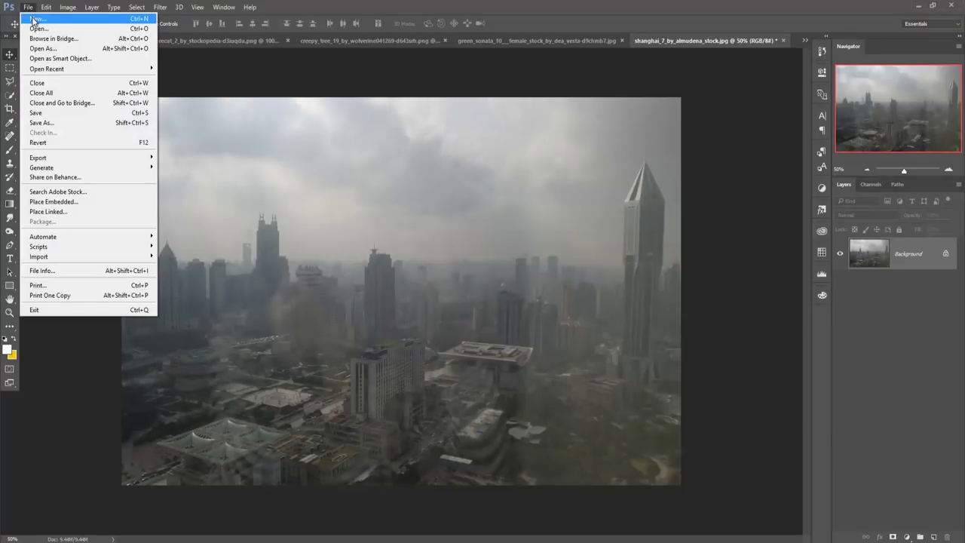
click(34, 20)
click(522, 151)
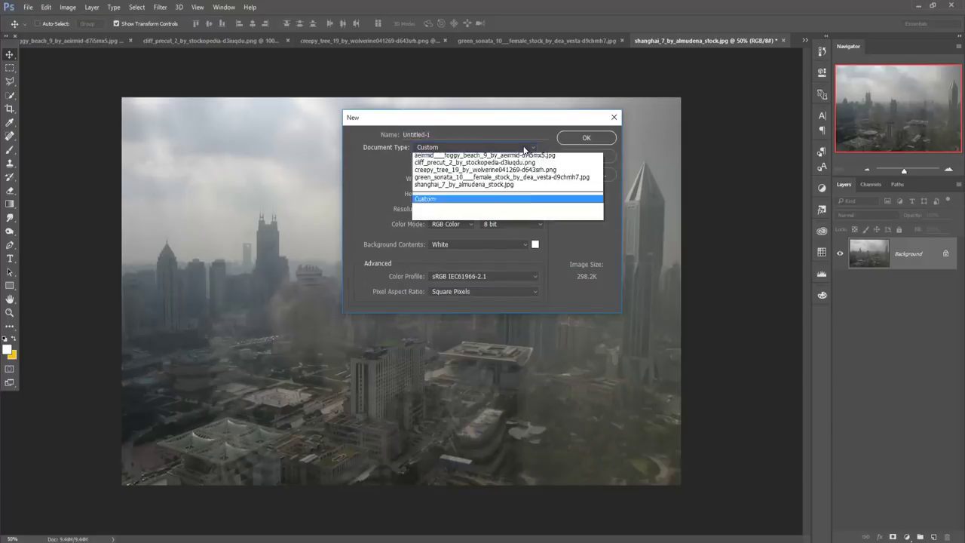
click(494, 179)
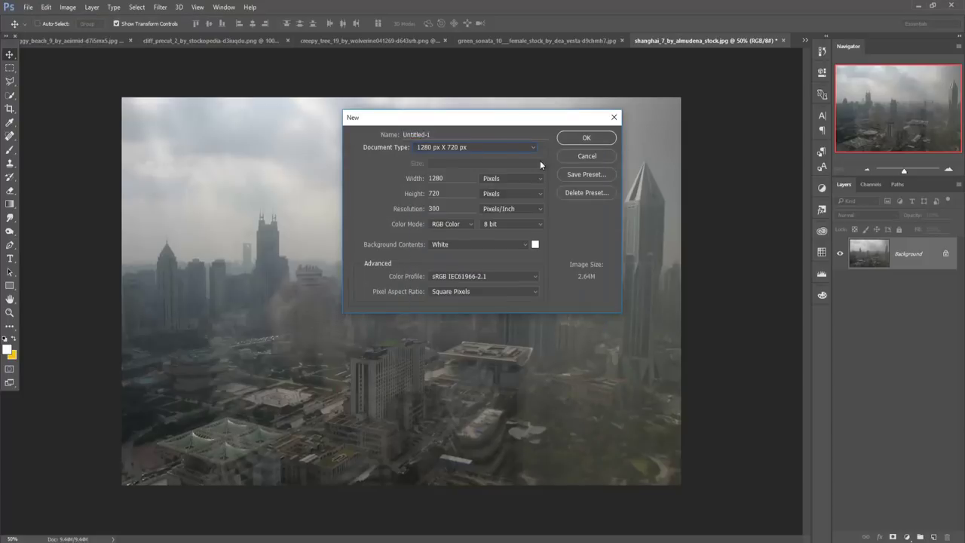
click(591, 138)
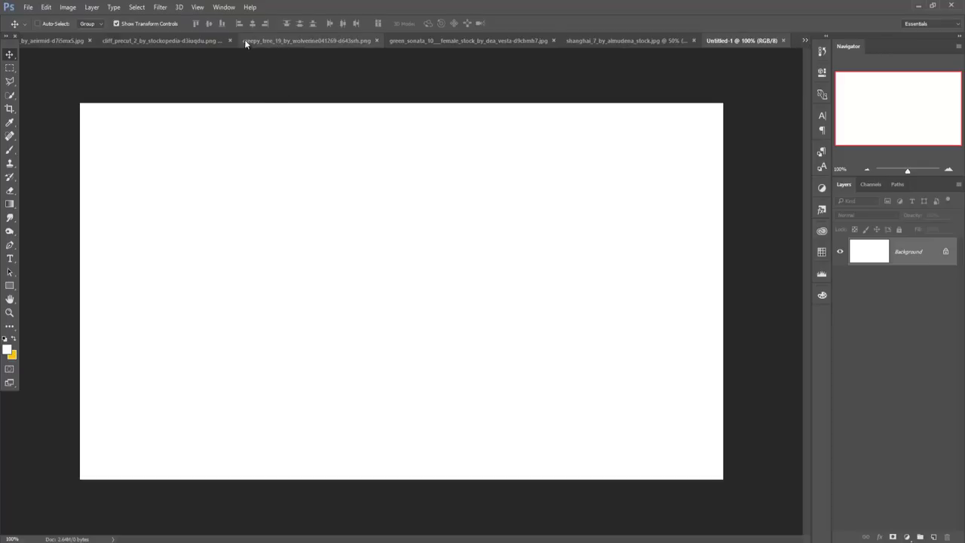
- Browse the cliff, foggy beach and green_sonata photos, then select the Pen tool
click(151, 39)
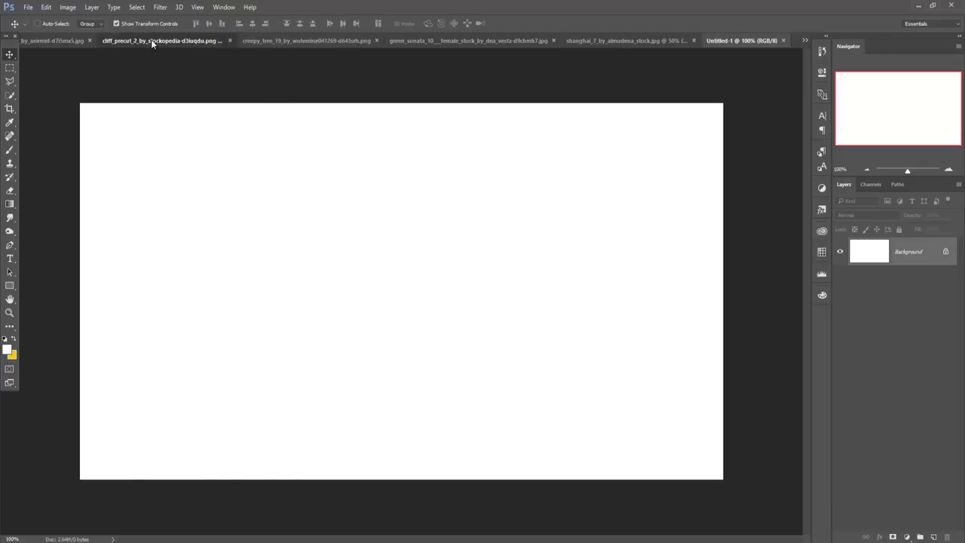
click(79, 40)
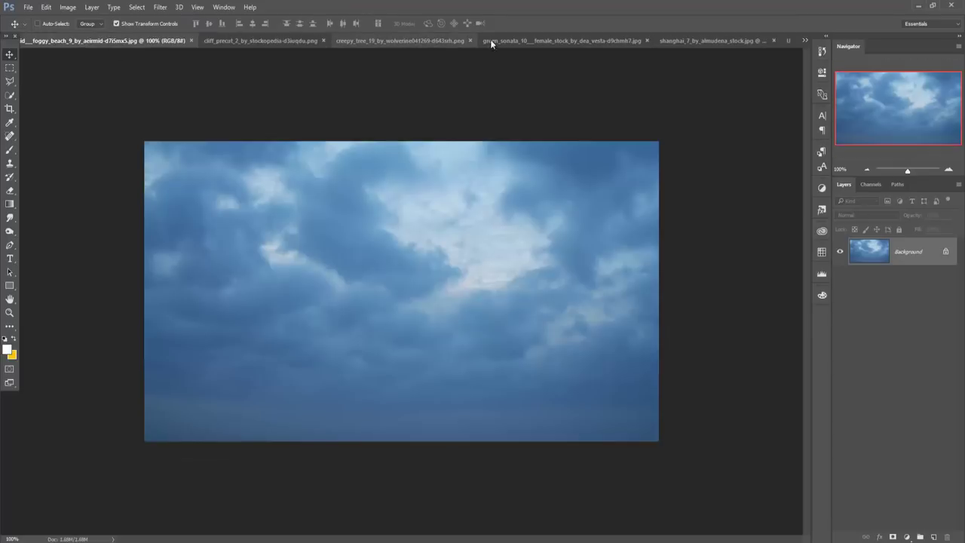
click(527, 40)
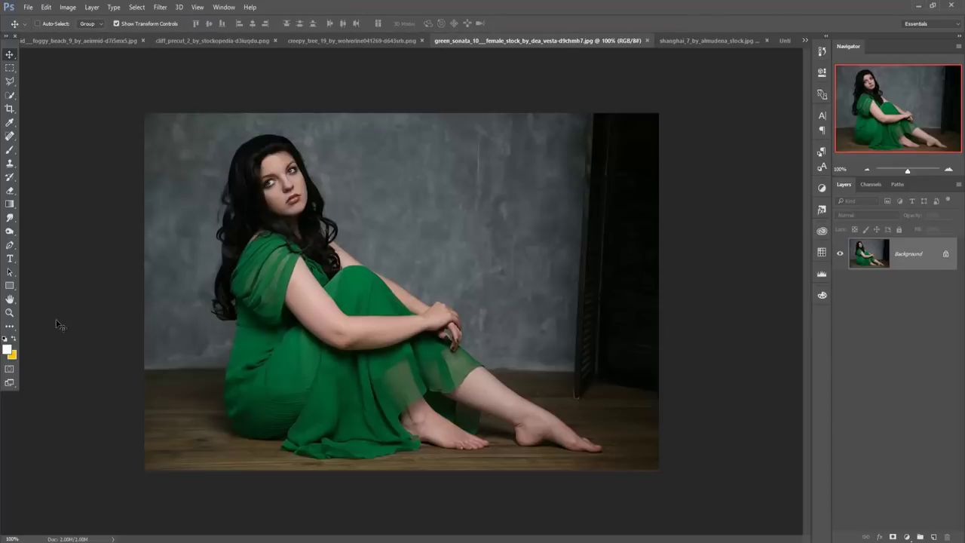
click(10, 246)
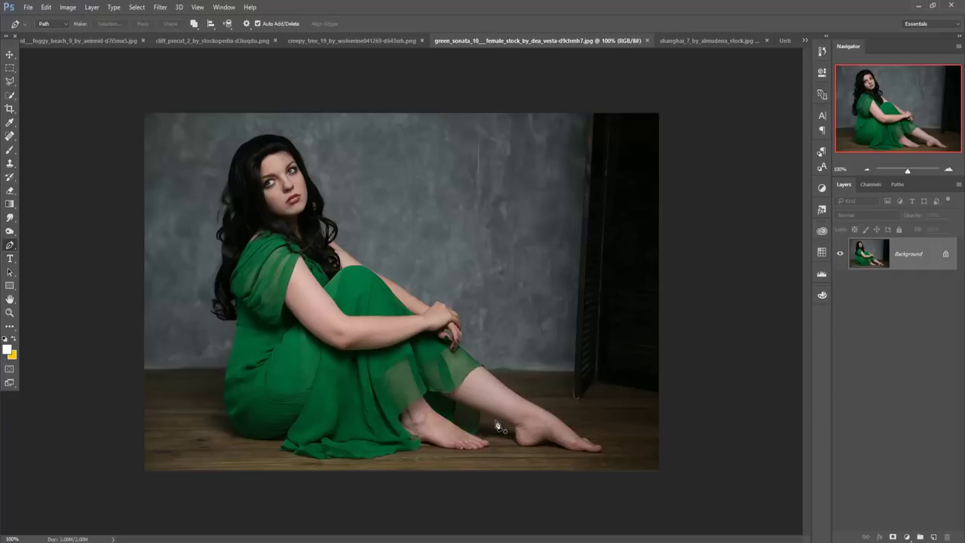
- At 400% zoom, place anchors along the front foot, the dress hem and the fabric's left edge
key(ctrl+plus)
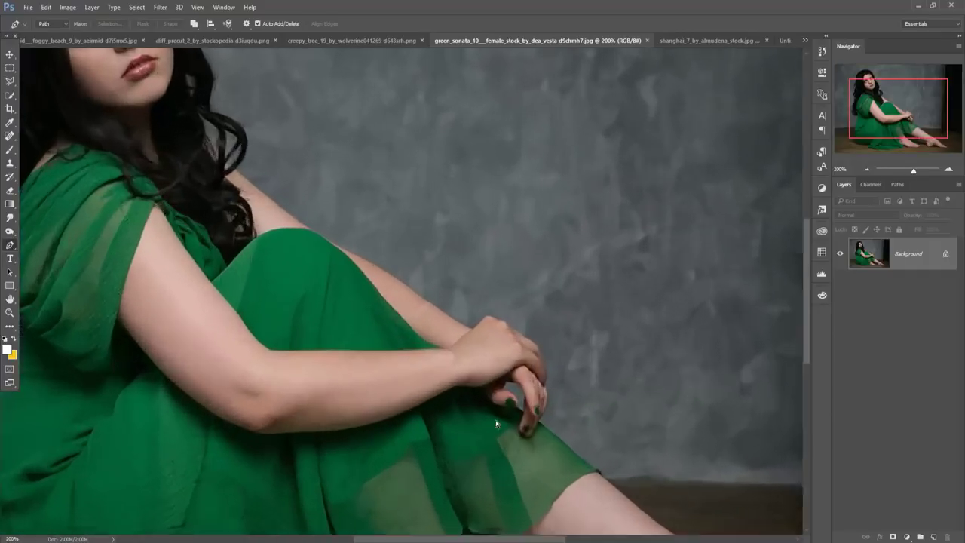
key(ctrl+plus)
key(ctrl+plus)
drag(437, 417, 442, 194)
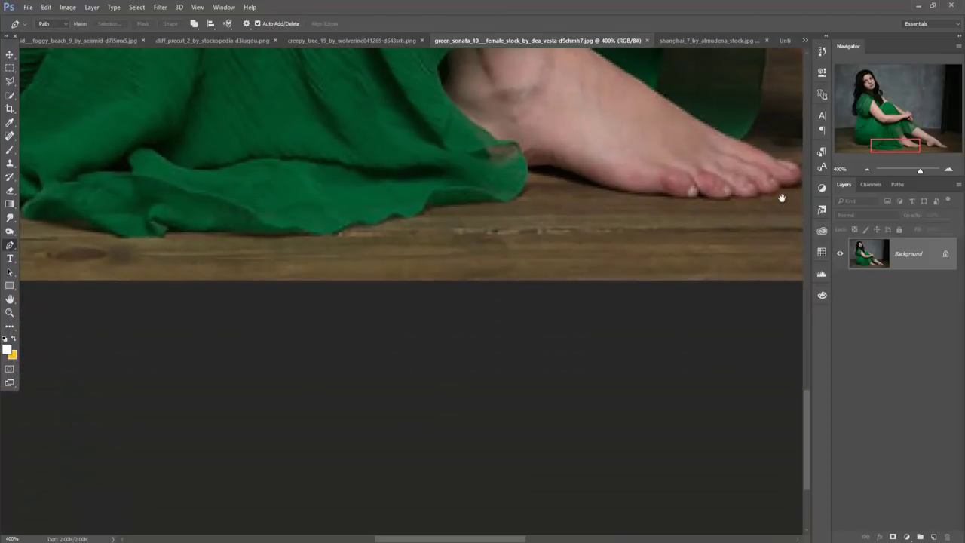
mouse_move(782, 197)
mouse_down()
mouse_move(704, 211)
mouse_move(715, 199)
mouse_up()
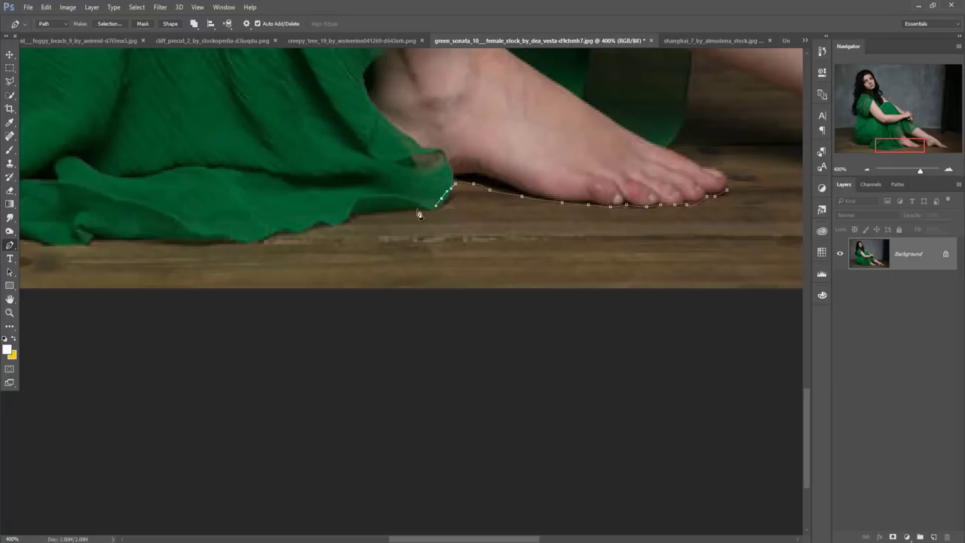
drag(49, 246, 566, 249)
click(527, 241)
click(512, 236)
click(491, 232)
click(472, 230)
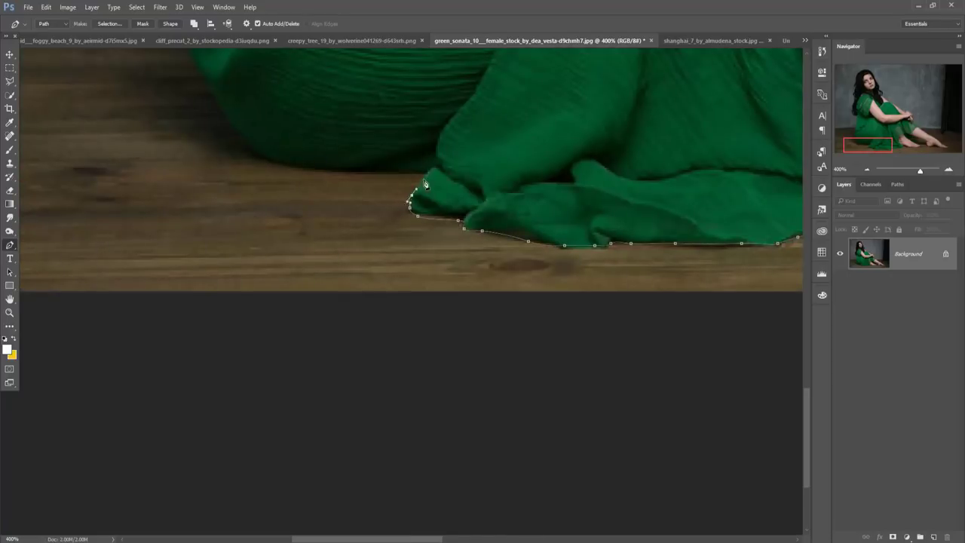
click(361, 181)
click(273, 174)
click(232, 139)
click(197, 74)
- Continue the path up the dress's back and curve it over the hair
drag(249, 188, 335, 424)
drag(323, 254, 362, 459)
click(357, 149)
drag(277, 72, 319, 351)
drag(308, 285, 313, 263)
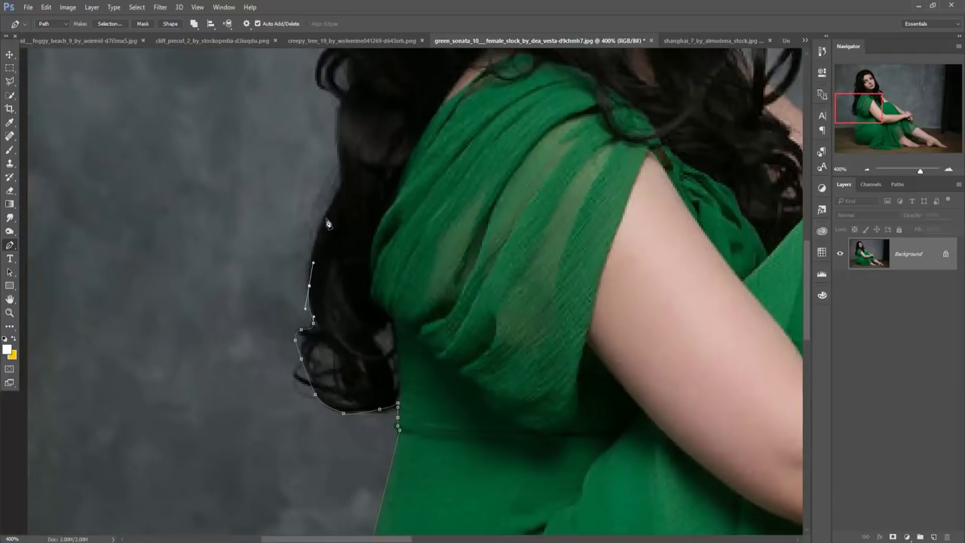
drag(338, 140, 358, 346)
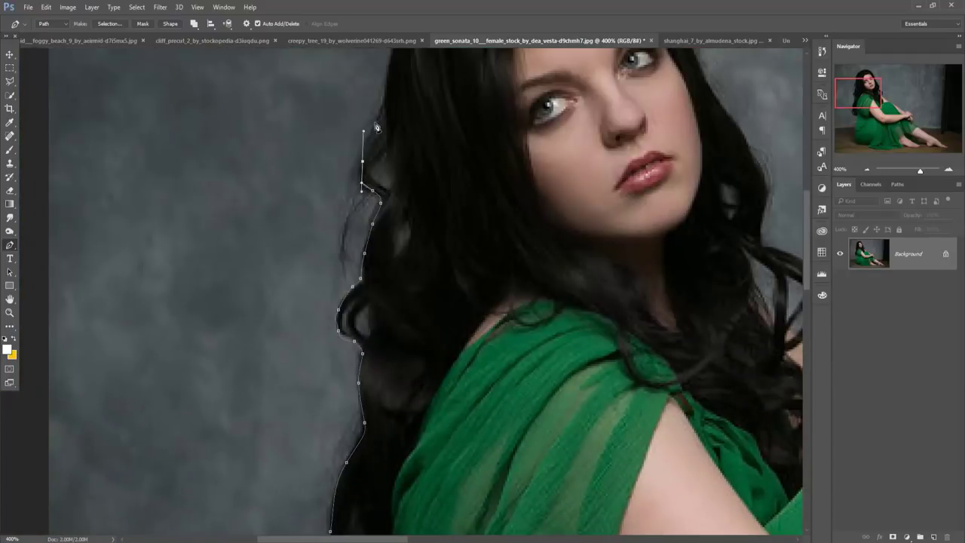
drag(376, 128, 344, 412)
click(349, 377)
drag(379, 266, 388, 246)
drag(461, 205, 478, 199)
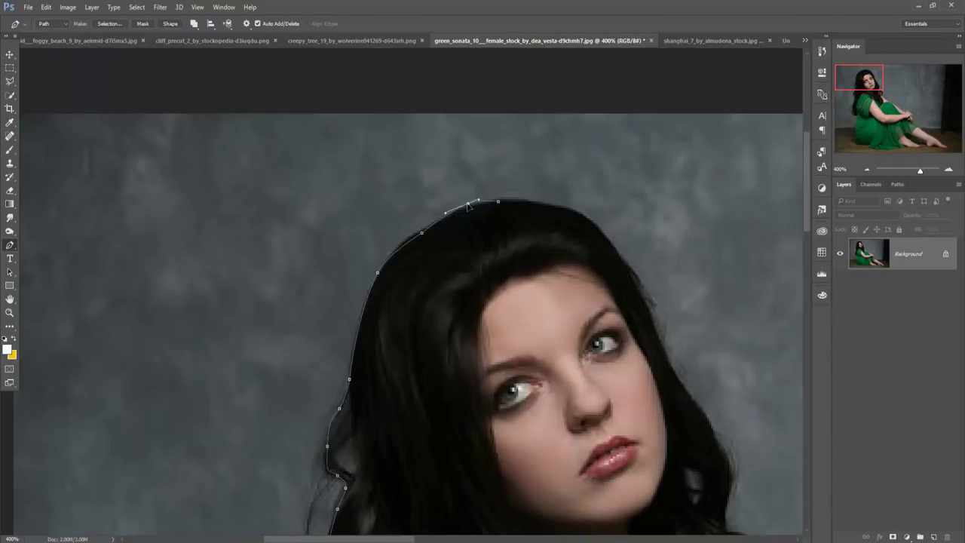
drag(617, 255, 583, 217)
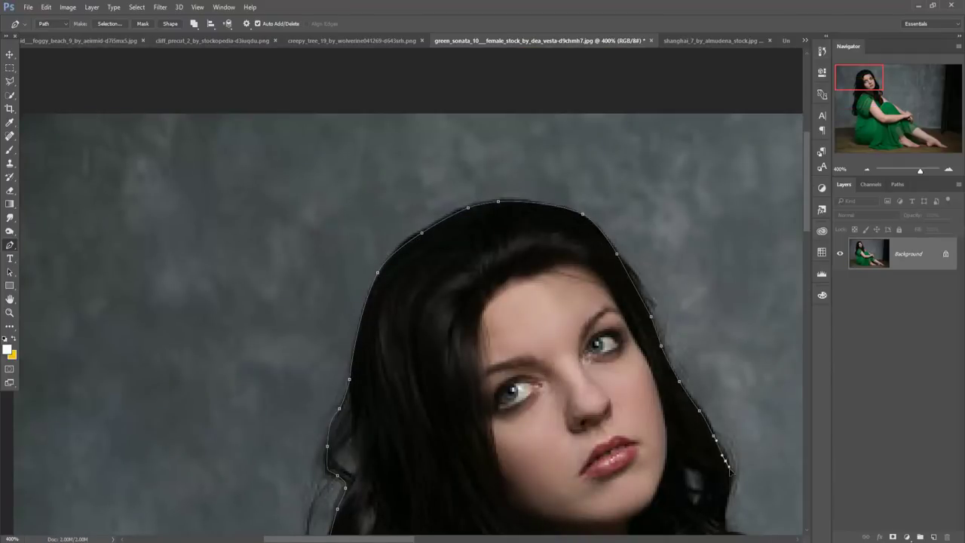
- Trace the path down the hands, legs and calf, then fit the view to the screen
drag(727, 518, 520, 202)
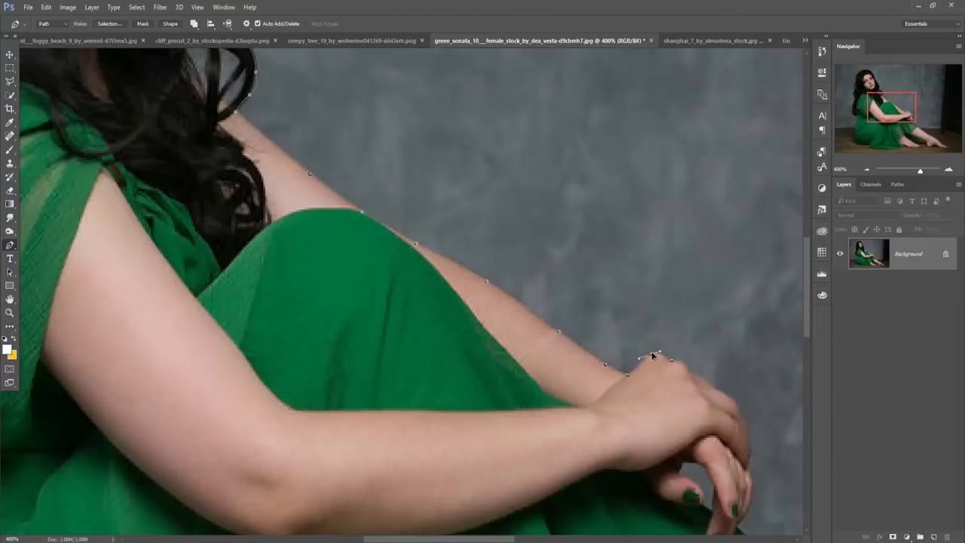
drag(736, 520, 515, 198)
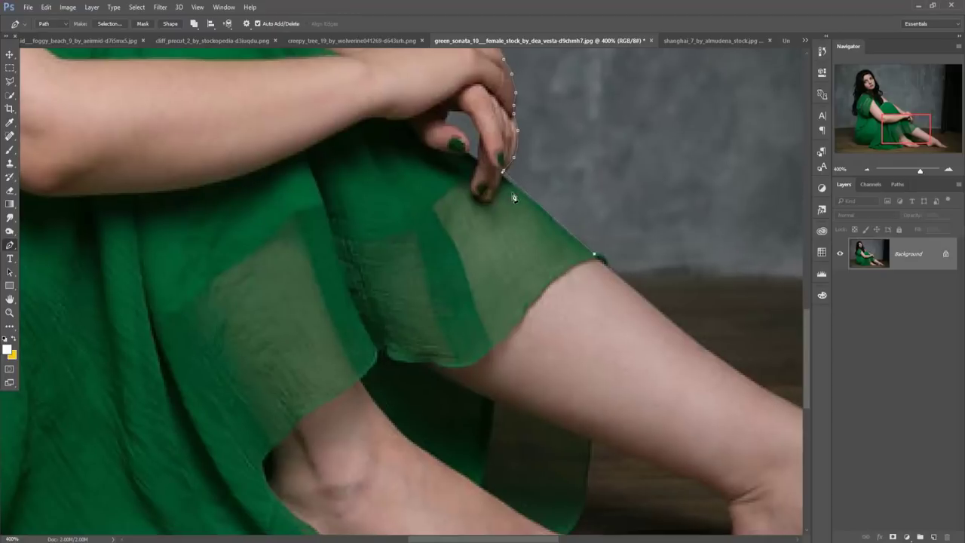
click(646, 301)
click(710, 344)
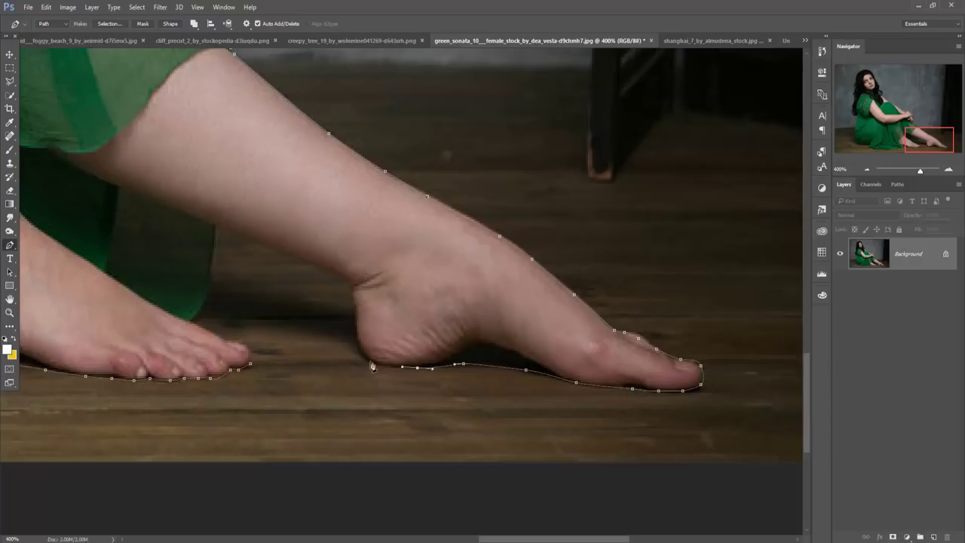
drag(270, 251, 320, 268)
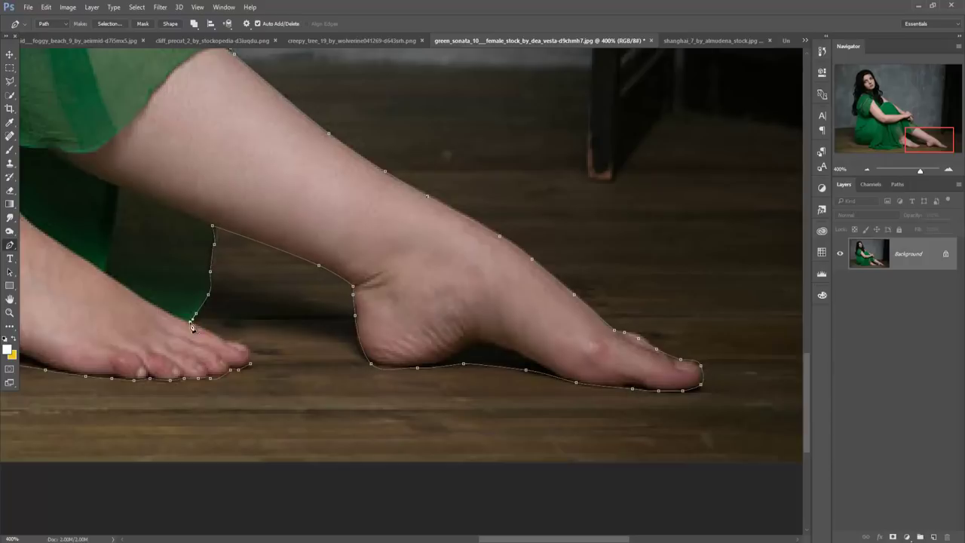
key(ctrl+0)
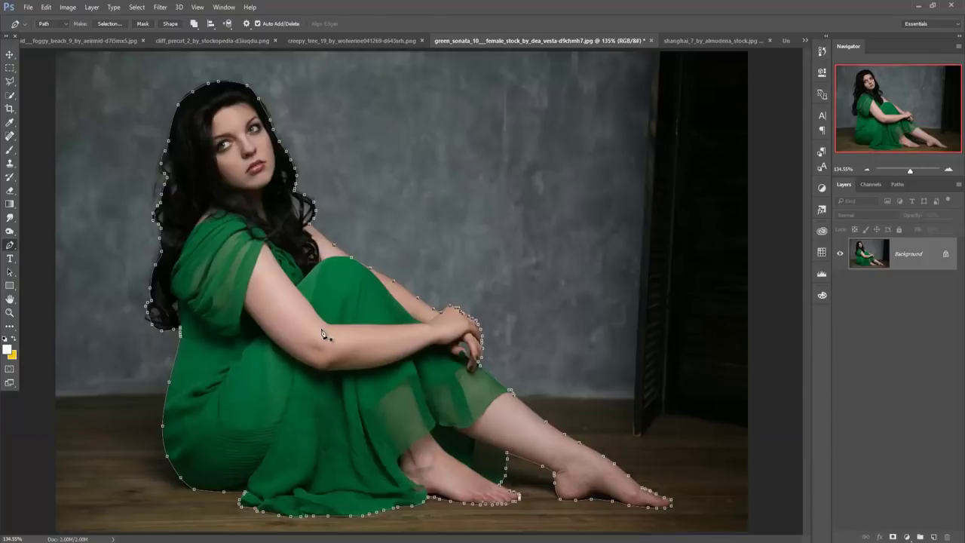
- Turn the woman's path into an active selection with Make Selection
right_click(291, 294)
click(340, 76)
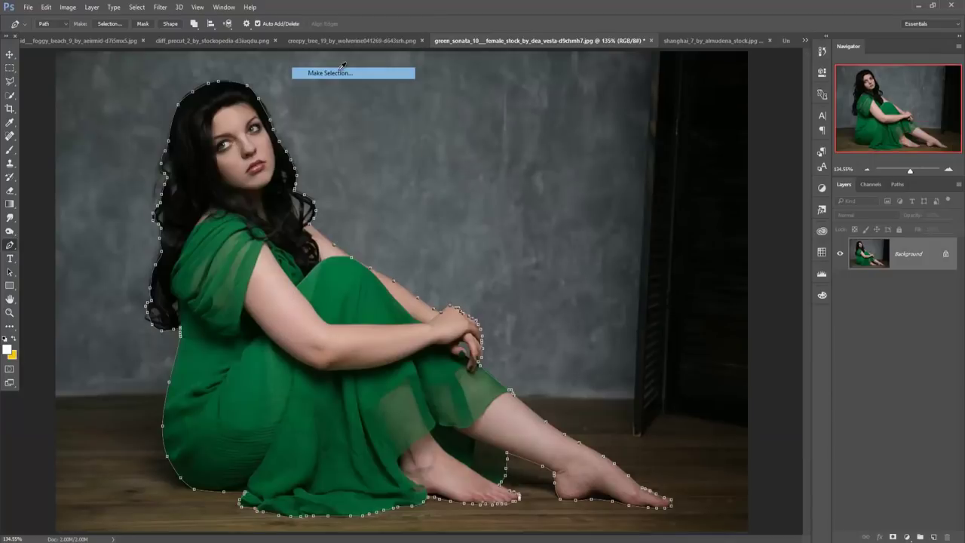
click(540, 166)
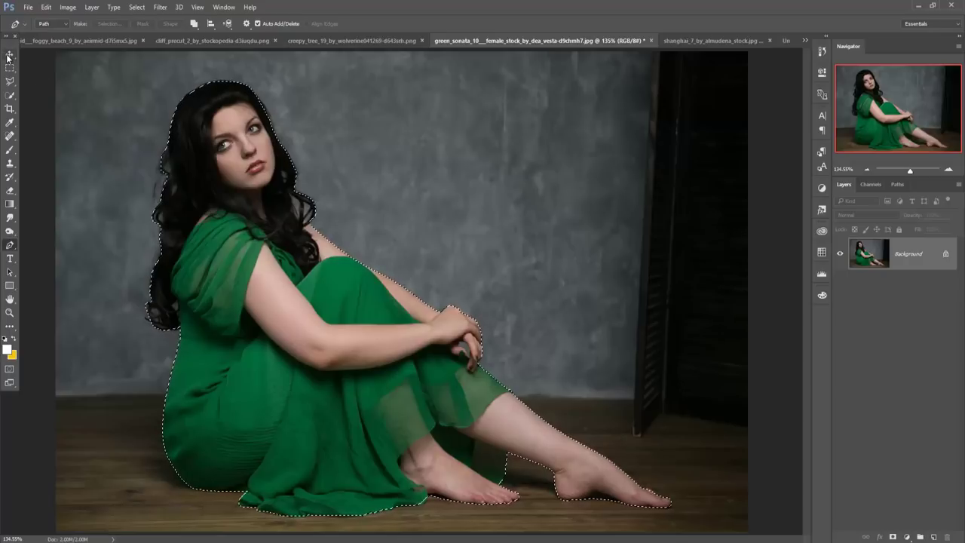
click(9, 56)
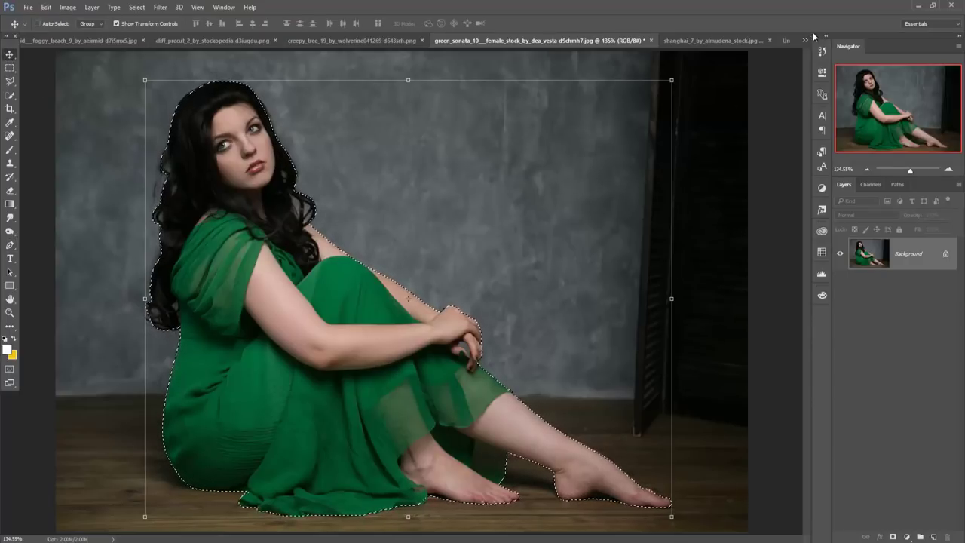
- Drag the cliff rock from cliff_precut into Untitled-1 as Layer 1
click(184, 42)
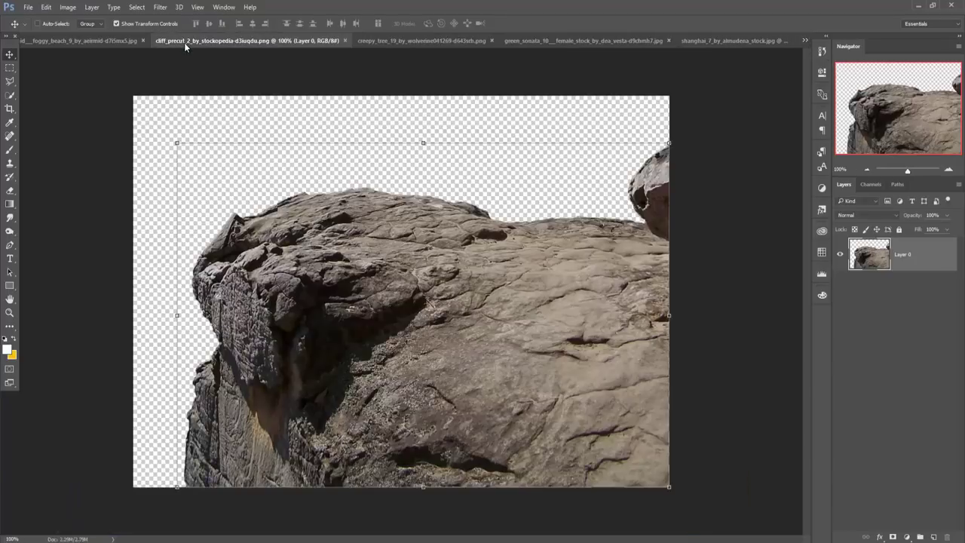
mouse_move(246, 43)
mouse_down()
mouse_move(244, 78)
mouse_move(572, 127)
mouse_up()
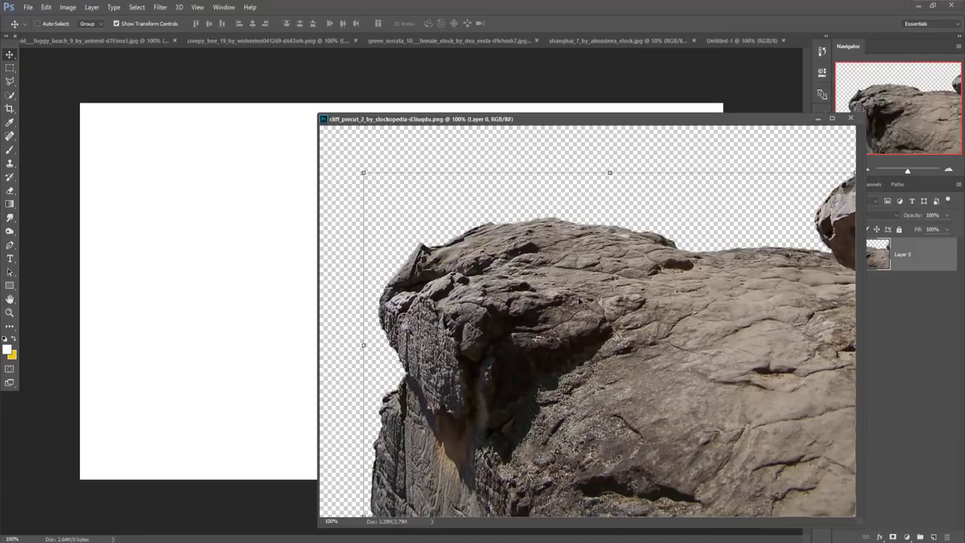
drag(738, 41, 267, 277)
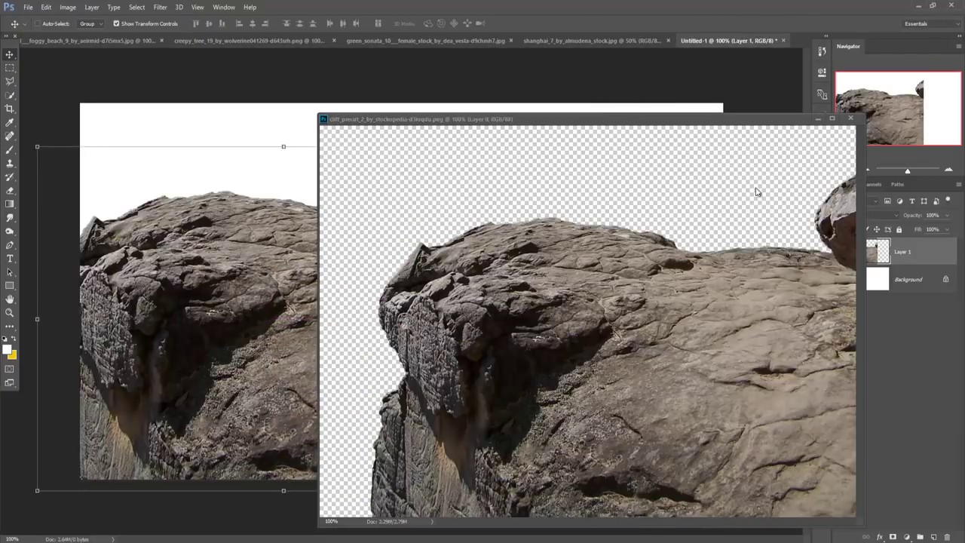
click(818, 119)
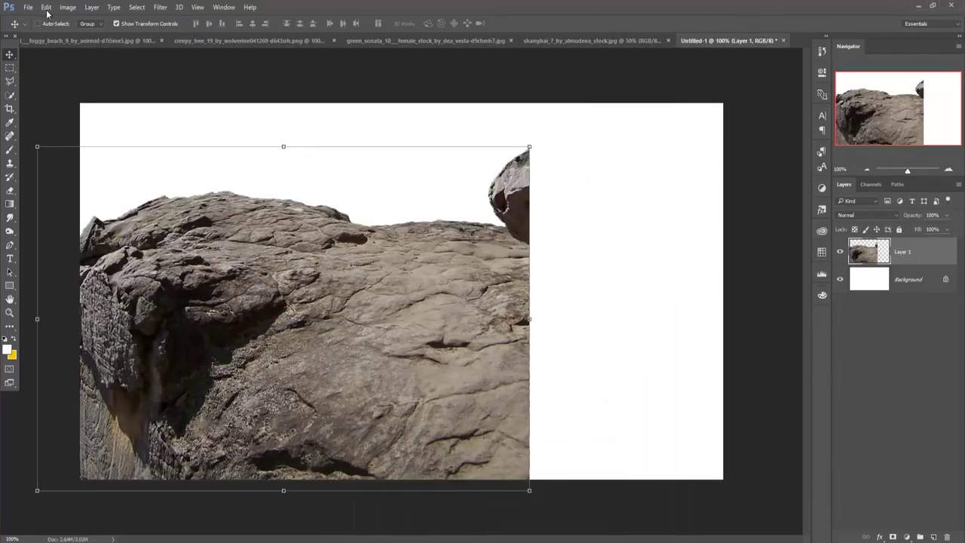
- Flip the rock horizontally and scale it to about 76.6% along the bottom-left edge
click(46, 8)
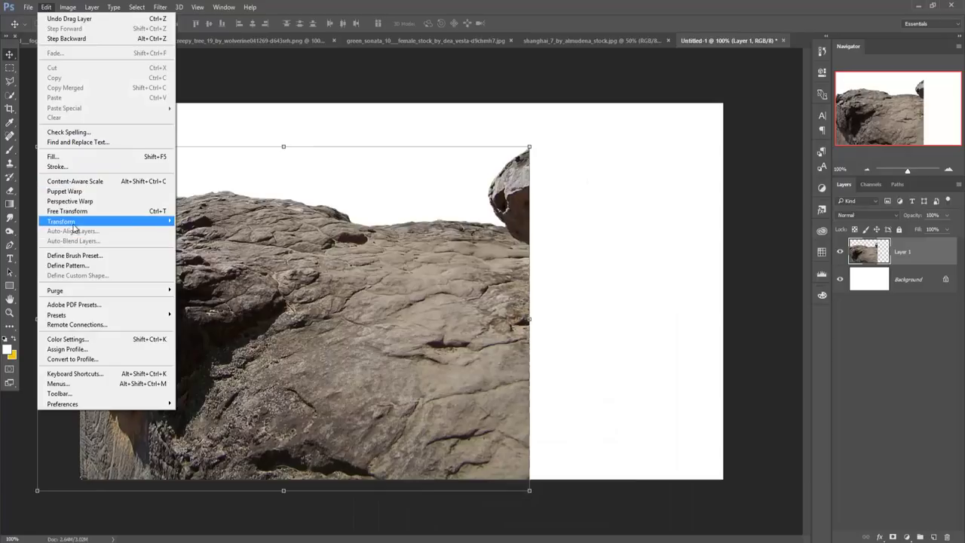
mouse_move(62, 221)
click(216, 334)
mouse_move(443, 295)
mouse_down()
mouse_move(460, 296)
mouse_move(364, 422)
mouse_move(396, 451)
mouse_move(424, 446)
mouse_up()
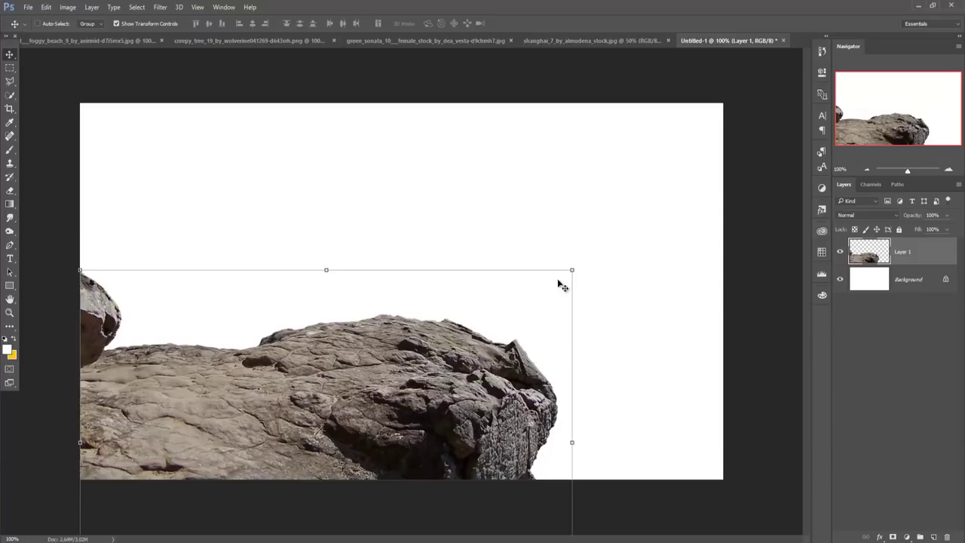
drag(574, 270, 518, 356)
drag(451, 368, 386, 357)
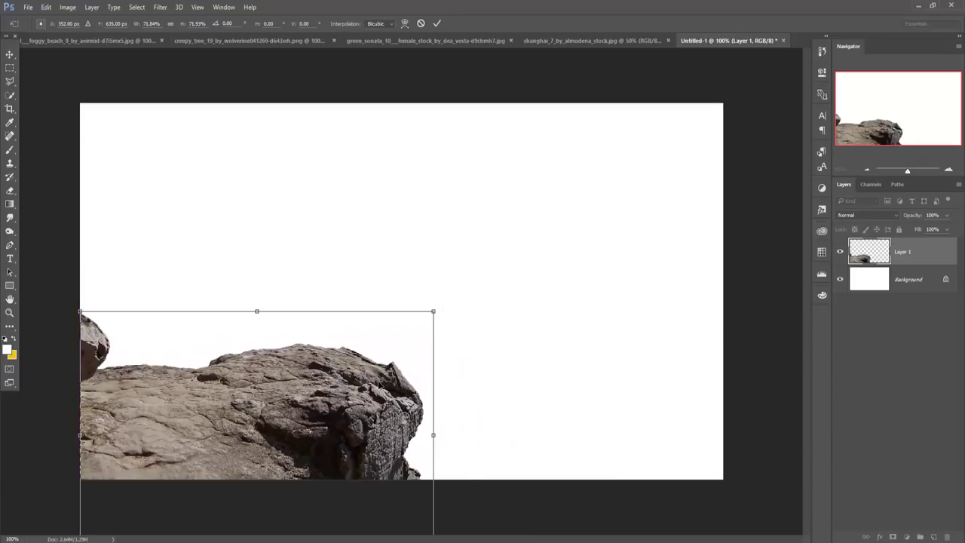
drag(433, 312, 445, 302)
mouse_move(372, 387)
mouse_down()
mouse_move(385, 385)
mouse_move(411, 348)
mouse_up()
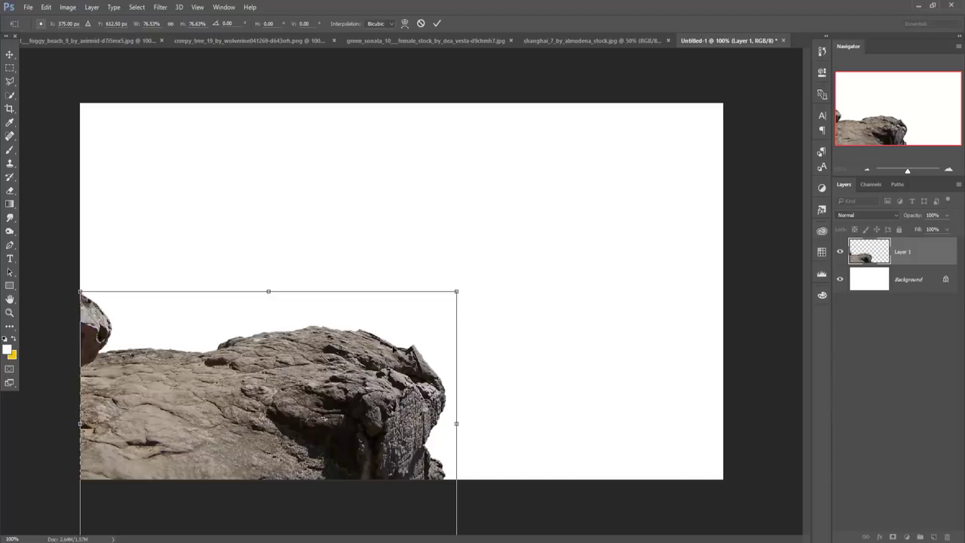
click(437, 24)
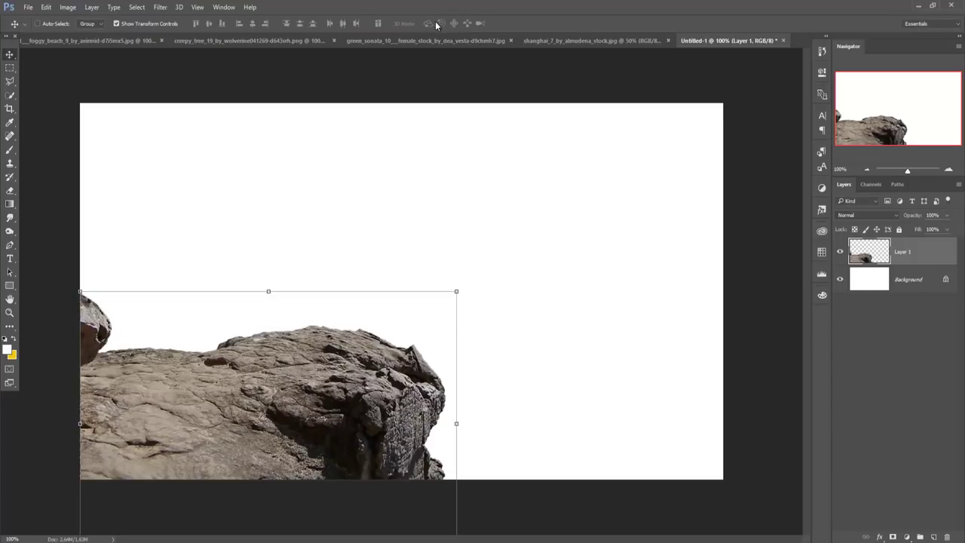
drag(375, 360, 375, 375)
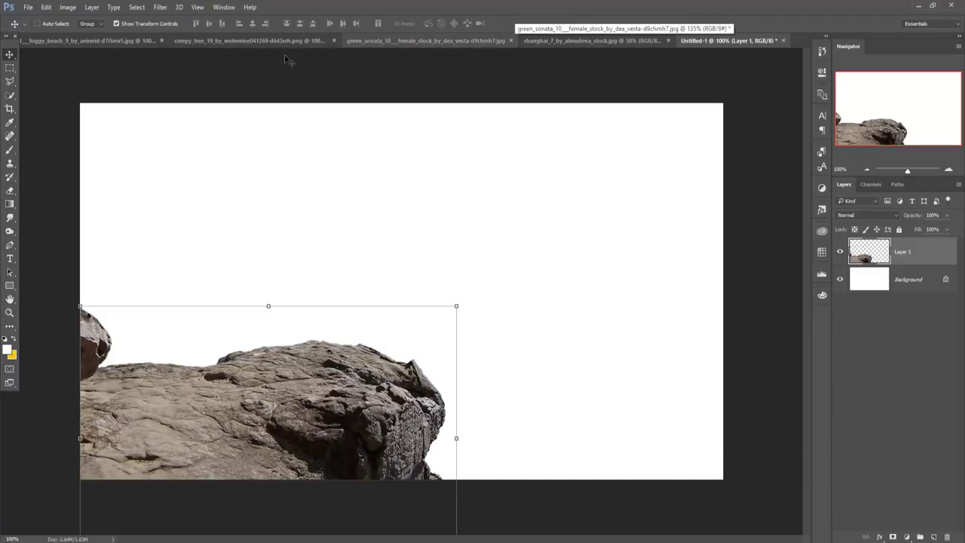
- Drag the creepy_tree image into Untitled-1 as Layer 2
click(201, 42)
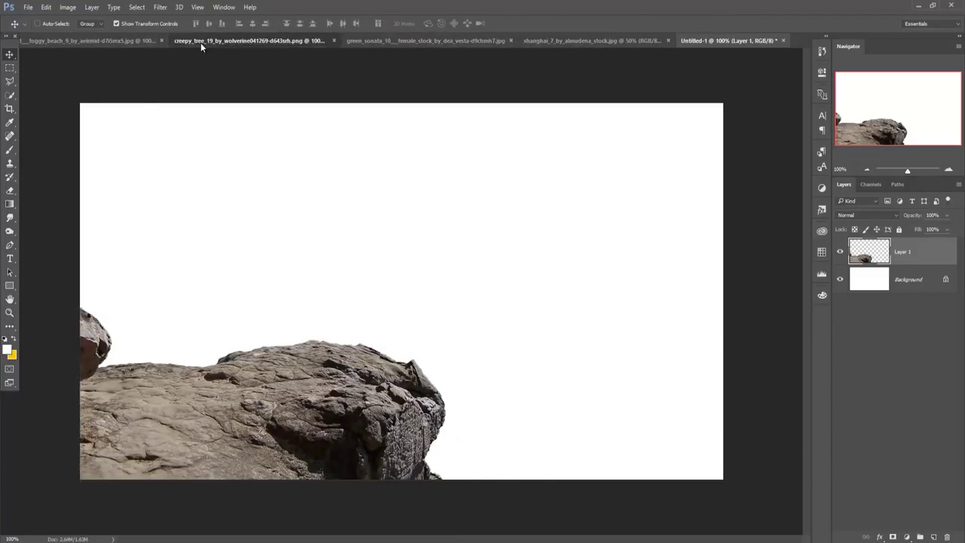
drag(263, 43, 552, 91)
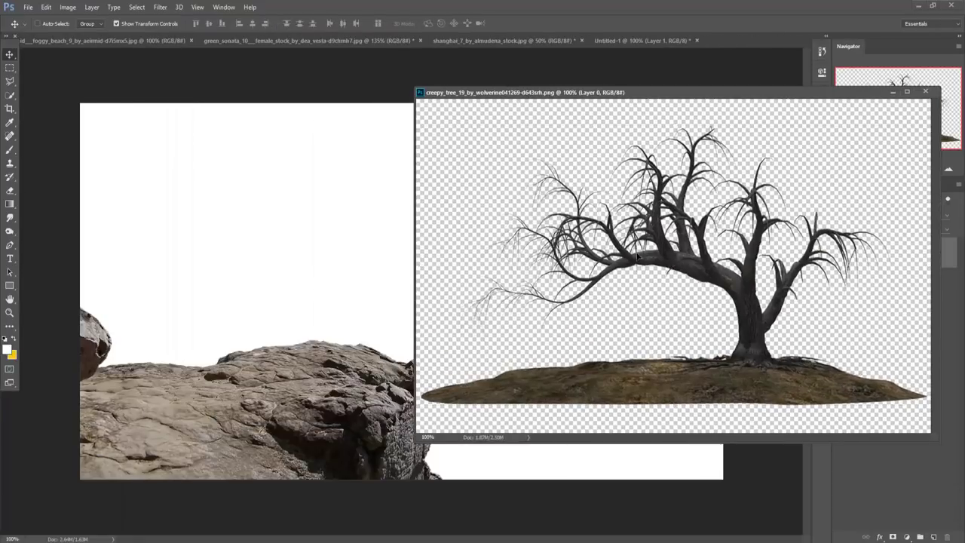
drag(676, 260, 328, 260)
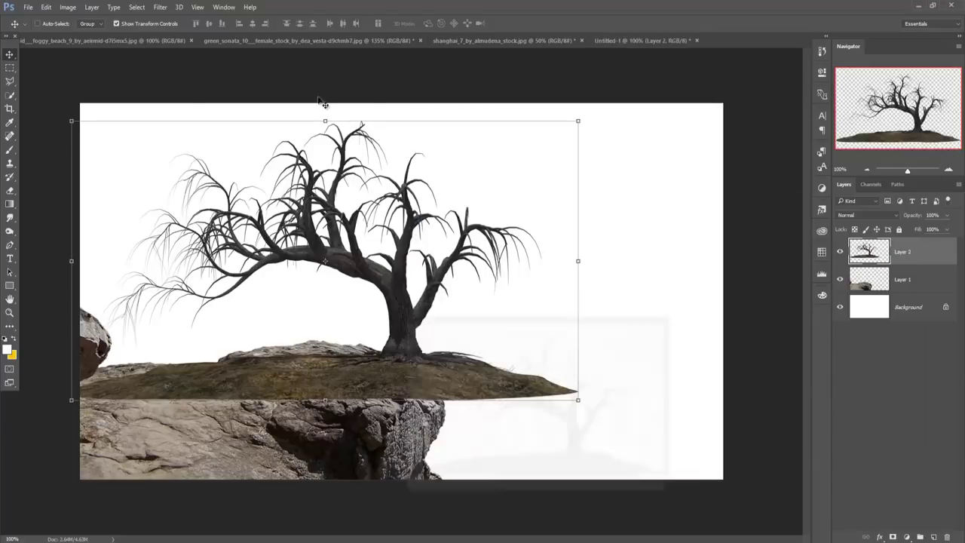
click(925, 91)
- Flip the tree horizontally, enlarge it to about 109% and position it on the rock
click(28, 6)
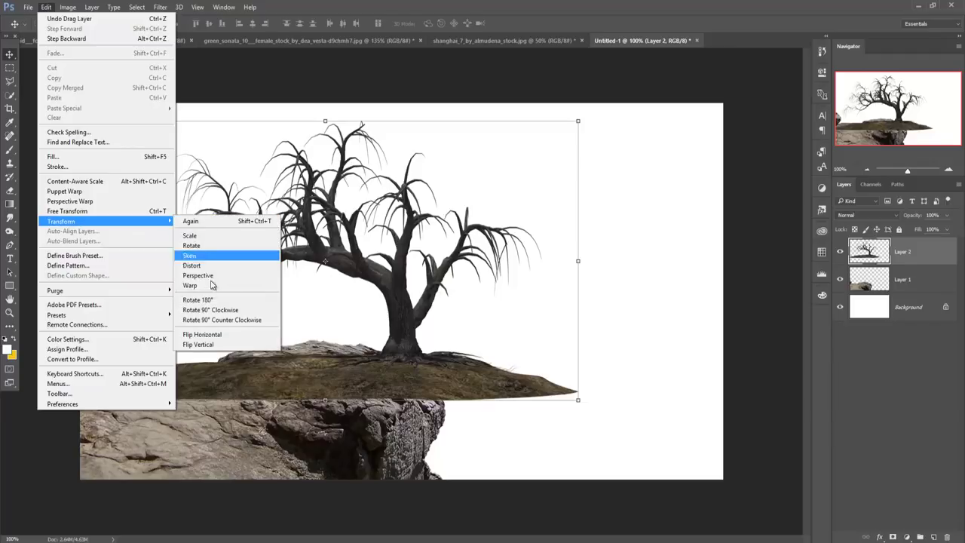
click(207, 339)
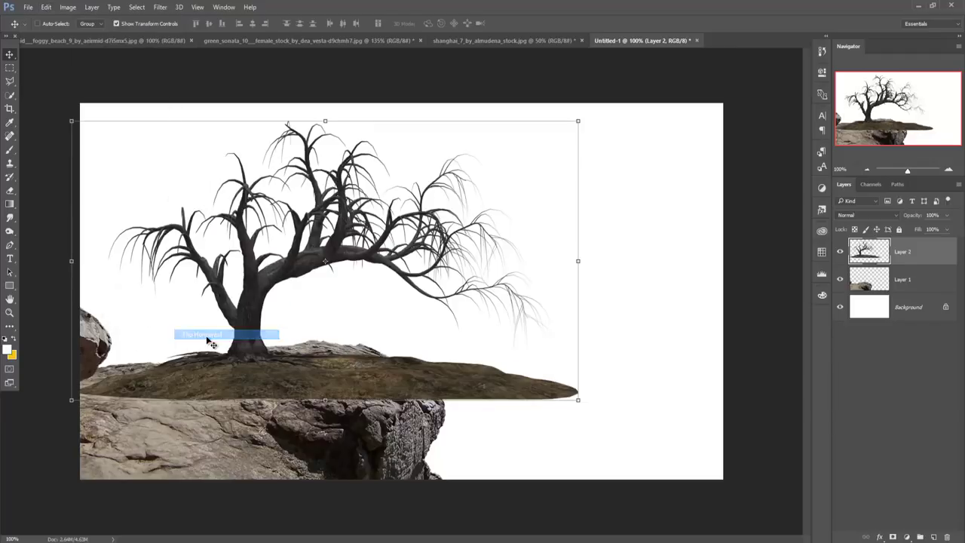
mouse_move(269, 327)
mouse_down()
mouse_move(143, 325)
mouse_move(132, 343)
mouse_up()
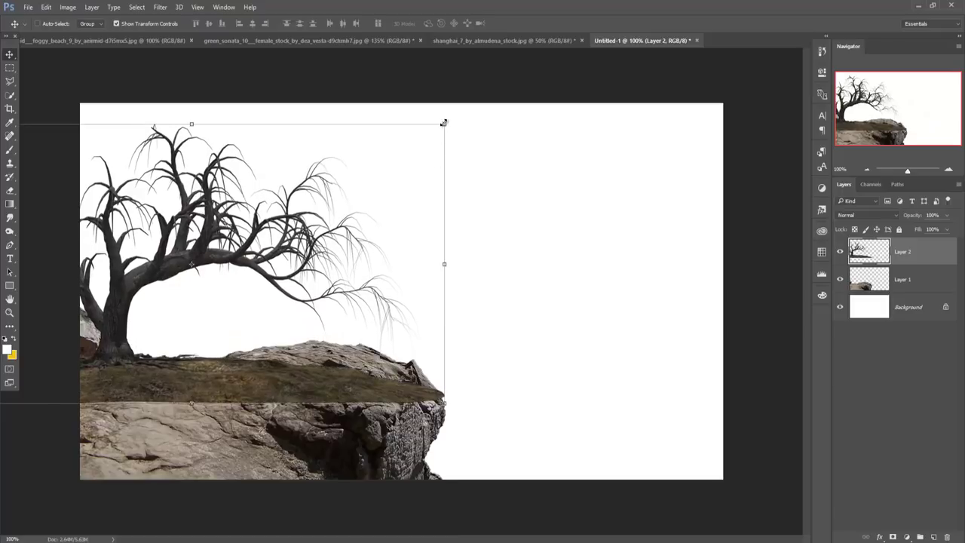
drag(445, 122, 468, 111)
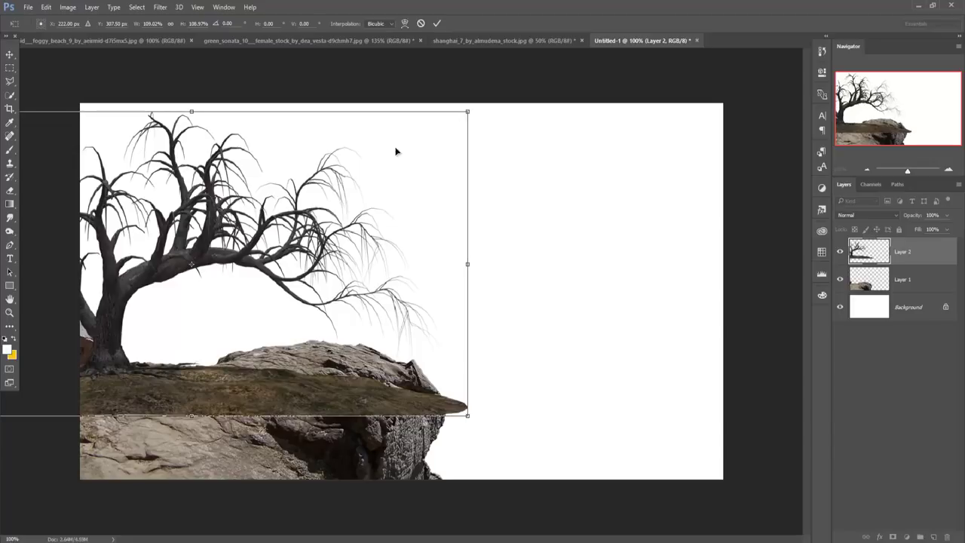
drag(209, 272, 214, 270)
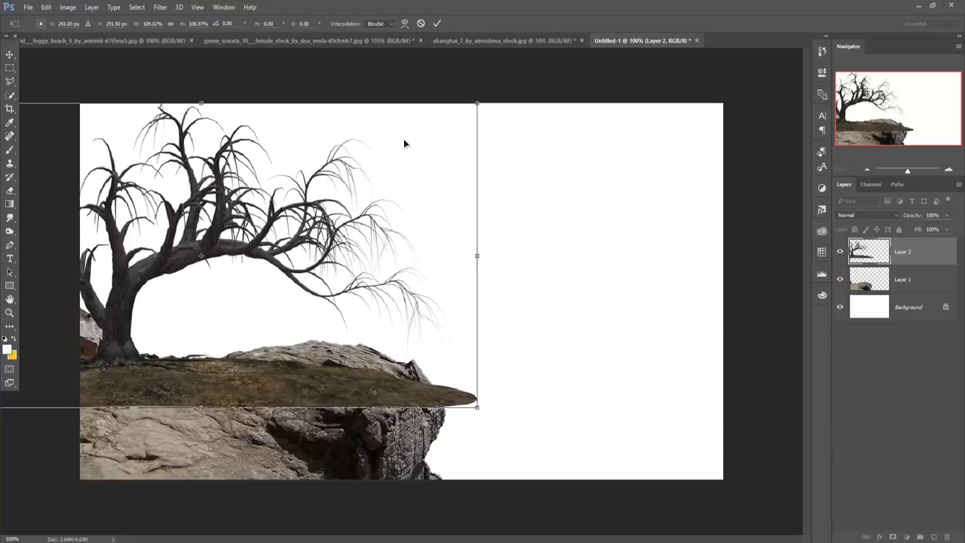
click(439, 23)
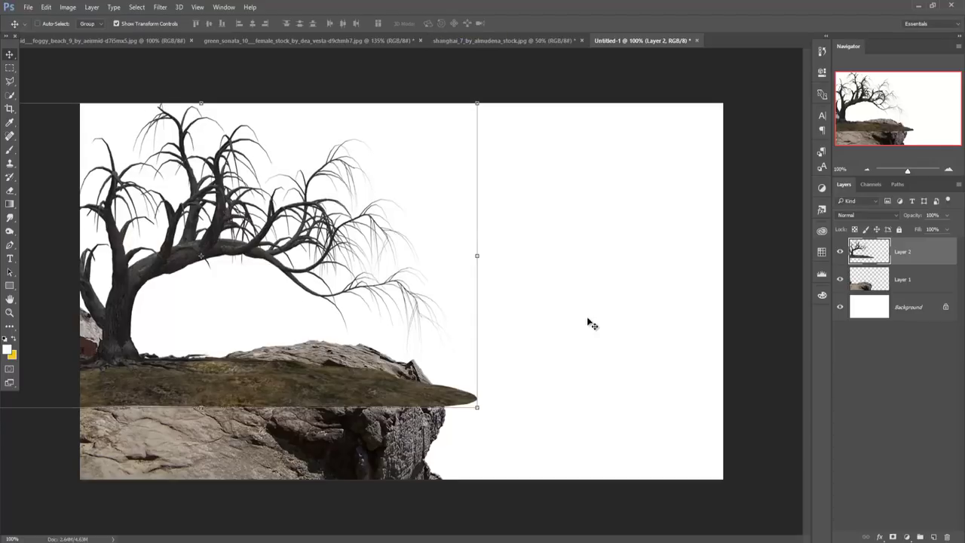
- Mask Layer 2 and paint black at 55% brush opacity over the grass strip
click(894, 537)
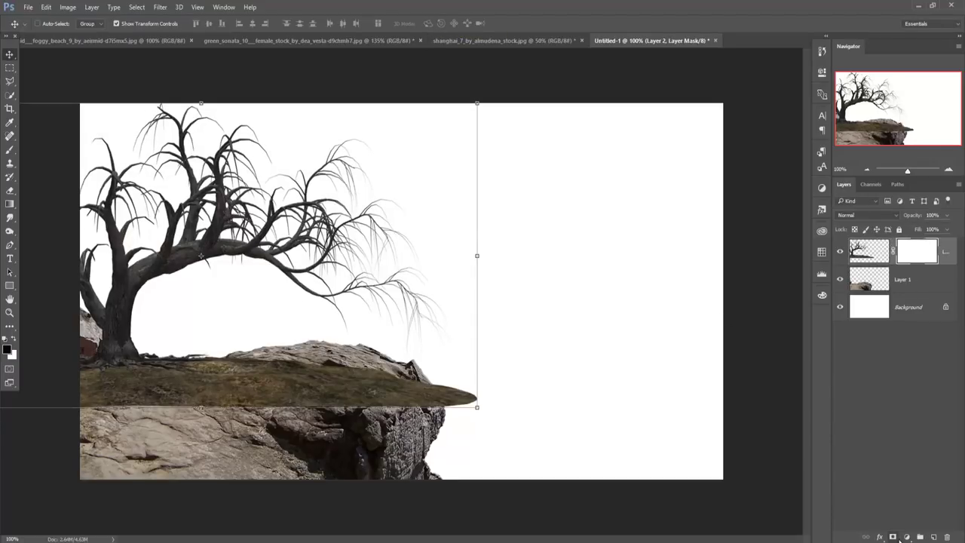
click(10, 149)
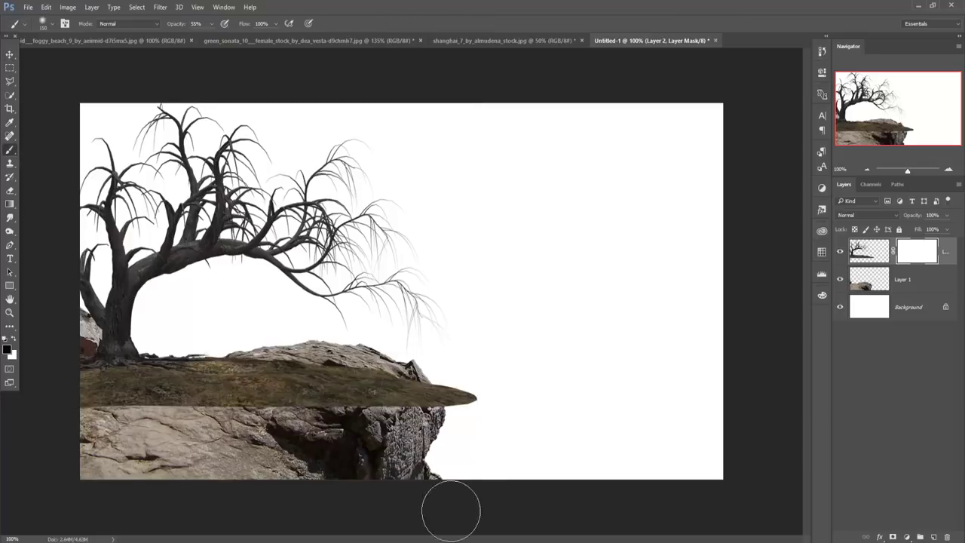
mouse_move(463, 410)
mouse_down()
mouse_move(411, 412)
mouse_move(465, 399)
mouse_up()
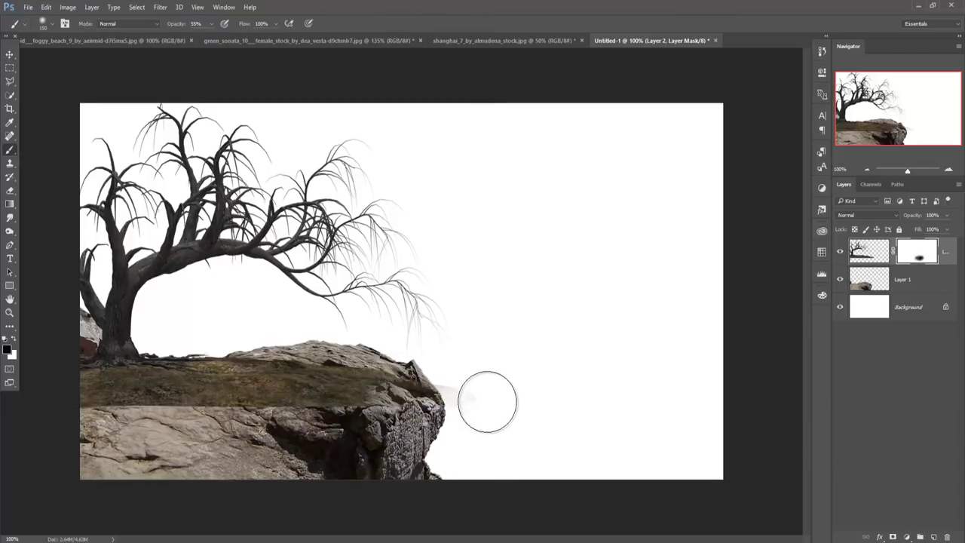
mouse_move(363, 426)
mouse_down()
mouse_move(339, 372)
mouse_move(275, 416)
mouse_move(104, 430)
mouse_move(162, 397)
mouse_up()
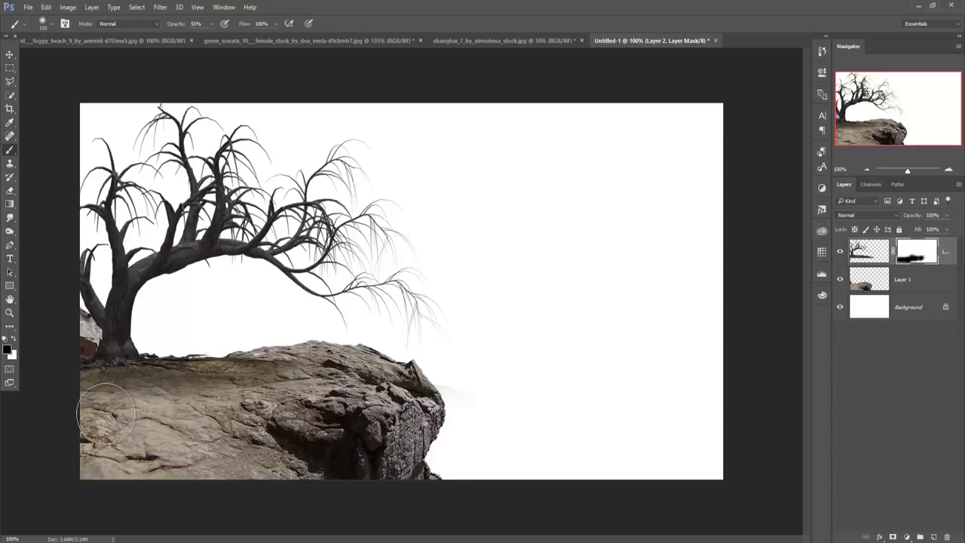
click(10, 56)
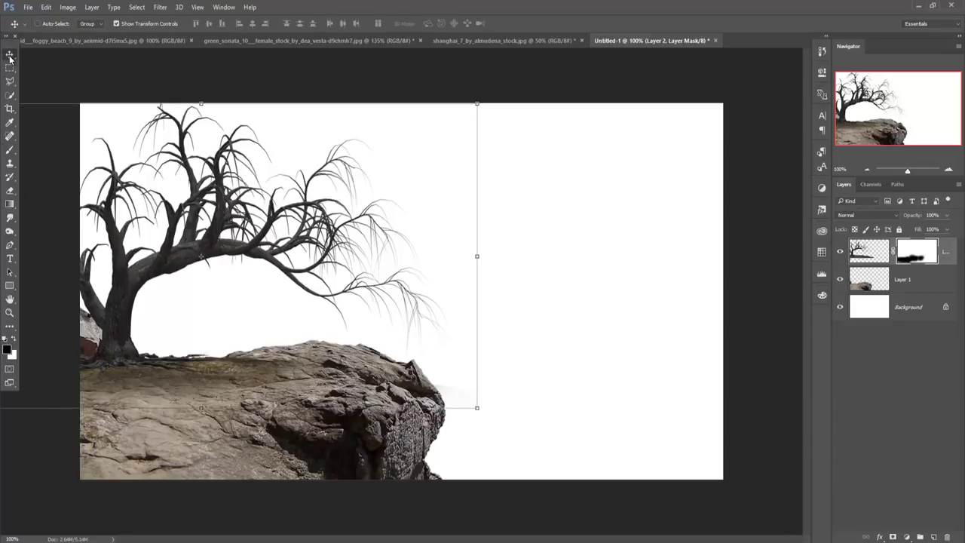
- Nudge the tree down three steps and stretch it taller from its top edge
key(Down)
key(Down)
key(Down)
key(Down)
key(Down)
key(Down)
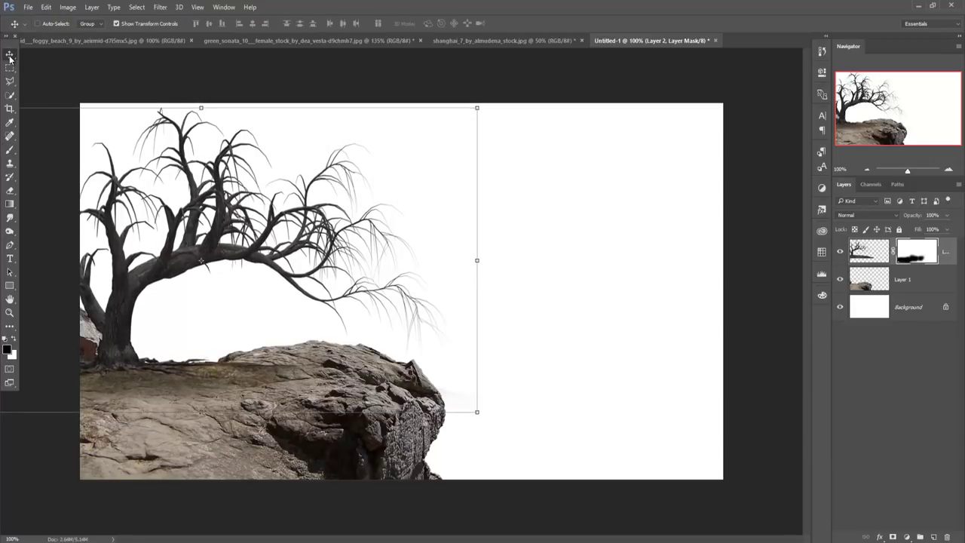
key(Down)
key(Down)
key(Down)
key(Down)
key(Down)
key(Down)
key(Down)
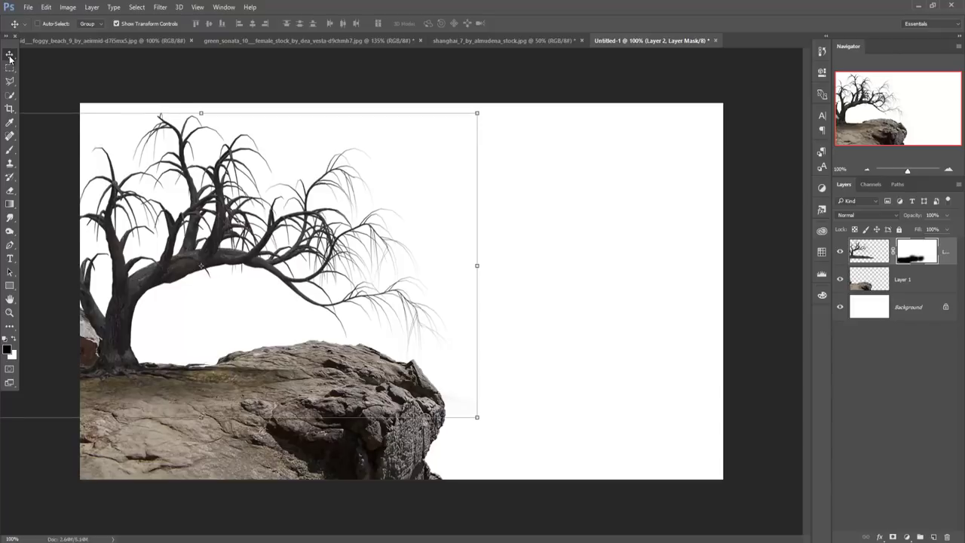
key(Down)
key(Down)
key(Down)
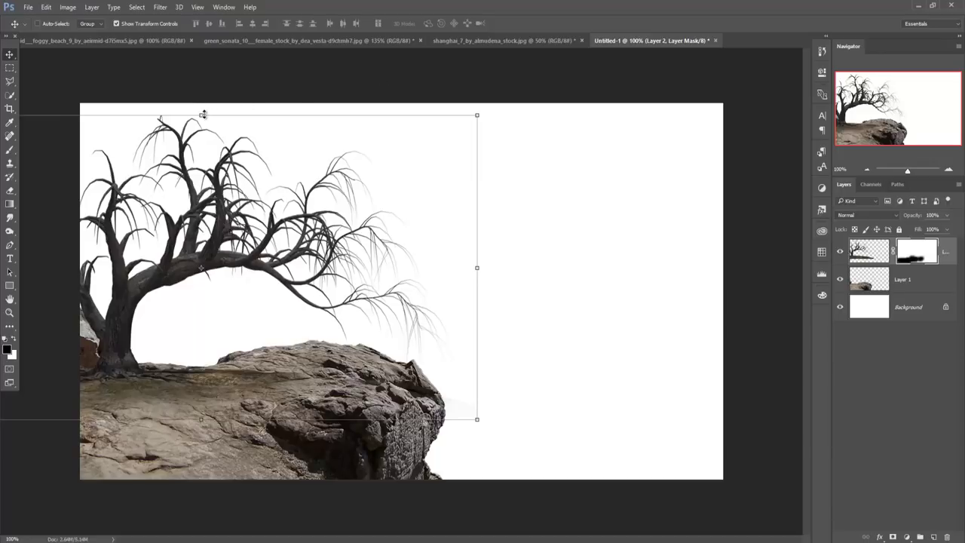
drag(203, 114, 202, 86)
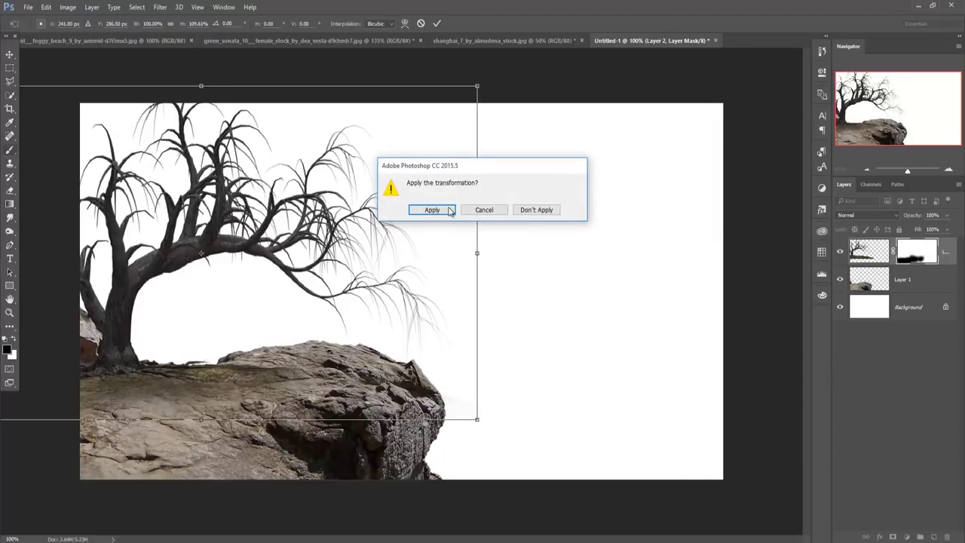
click(432, 209)
- Fade the tree's dark base with a 45 px brush, then float the woman-in-green photo
key(bracketleft)
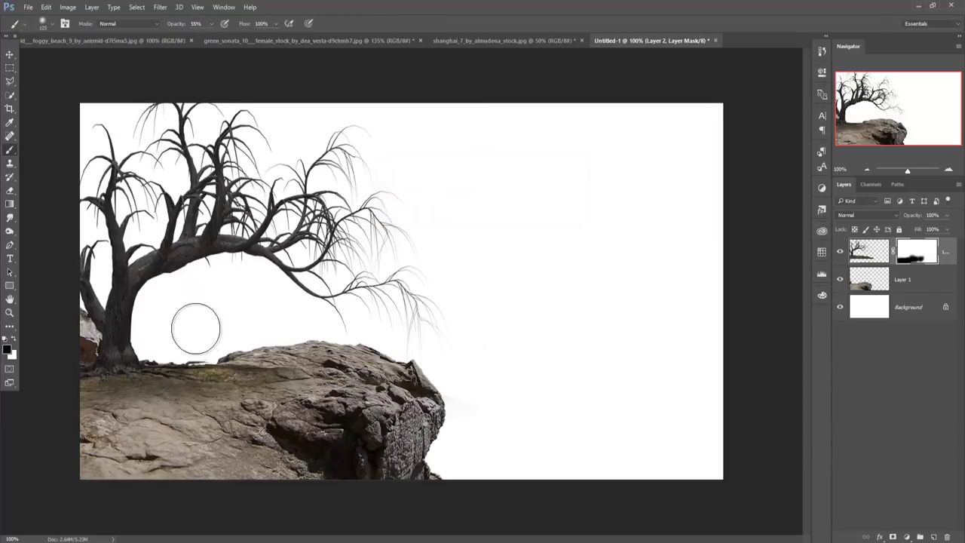
key(bracketleft)
key(bracketleft)
key(bracketleft)
key(bracketleft)
key(bracketleft)
mouse_move(197, 355)
mouse_down()
mouse_move(205, 352)
mouse_move(172, 351)
mouse_move(226, 354)
mouse_up()
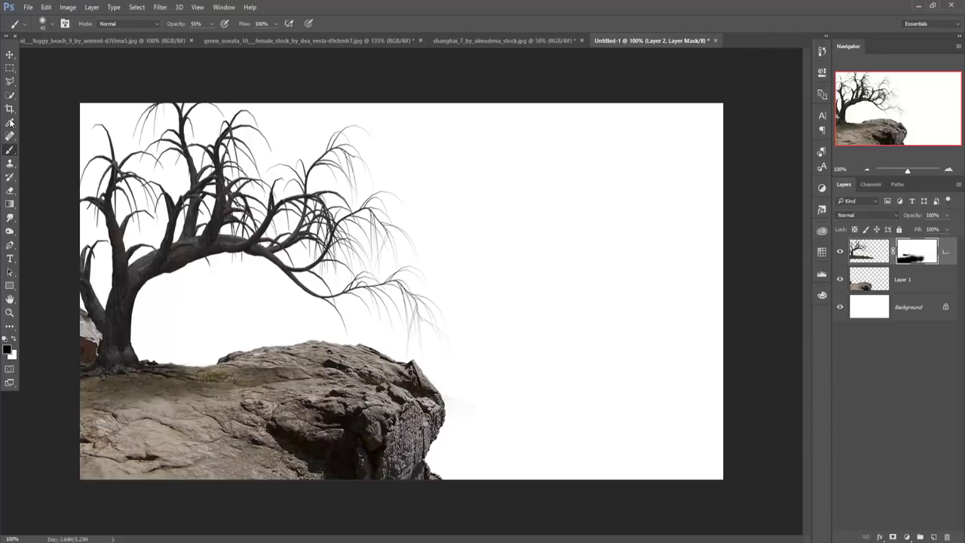
click(10, 55)
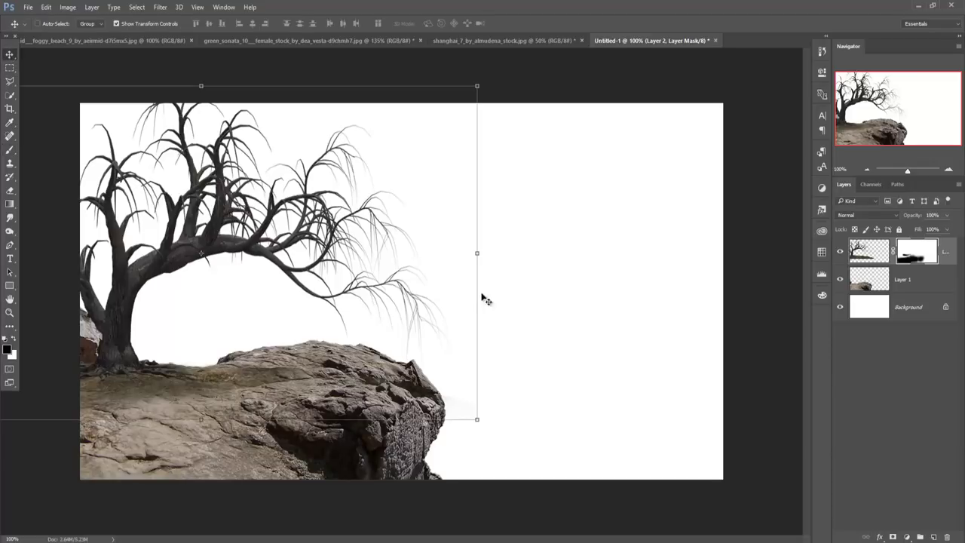
mouse_move(232, 40)
mouse_down()
mouse_move(294, 66)
mouse_move(797, 127)
mouse_up()
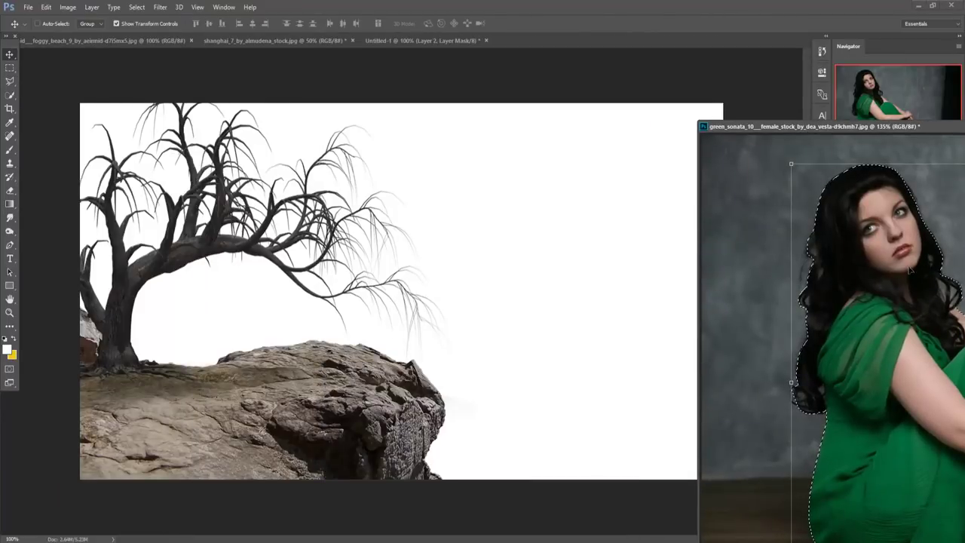
- Drag the woman in green into Untitled-1 as Layer 3 and close her photo
drag(420, 269, 423, 271)
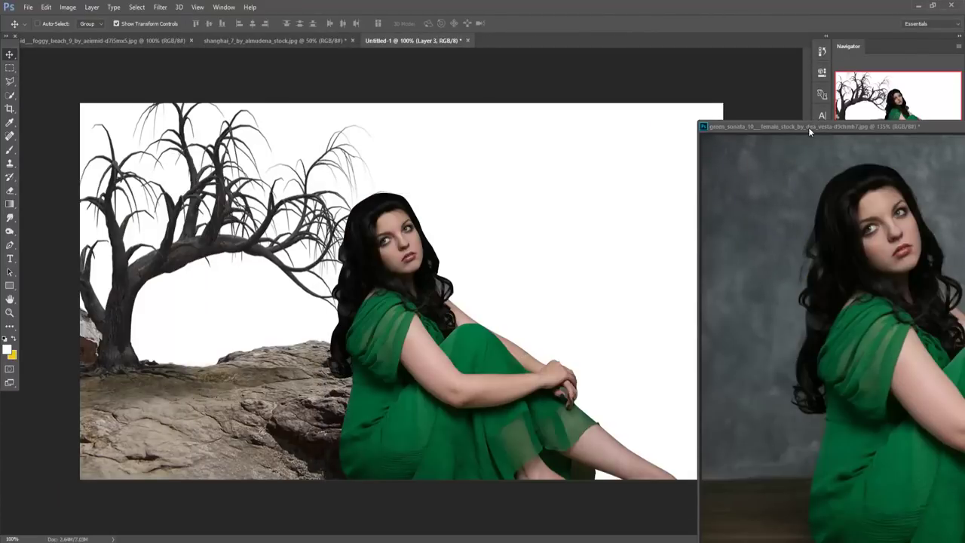
drag(829, 129, 431, 170)
key(ctrl+w)
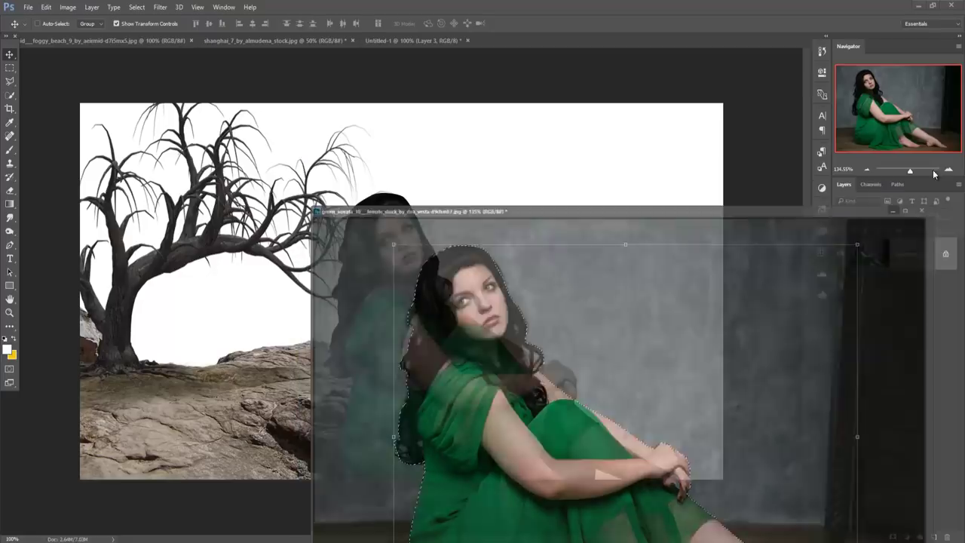
- Scale the woman to about 30% and place her on the rock beside the tree
drag(717, 193, 613, 338)
drag(542, 343, 345, 317)
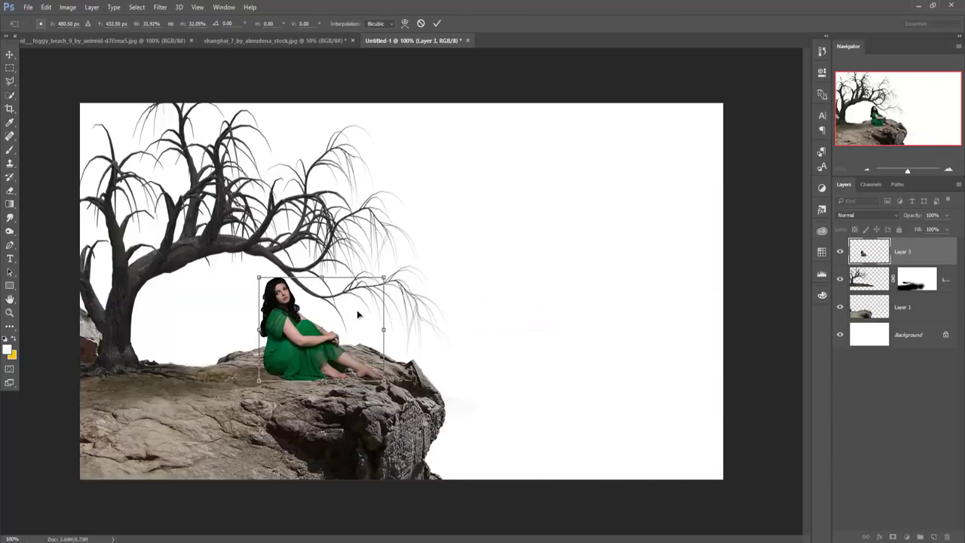
drag(383, 278, 380, 290)
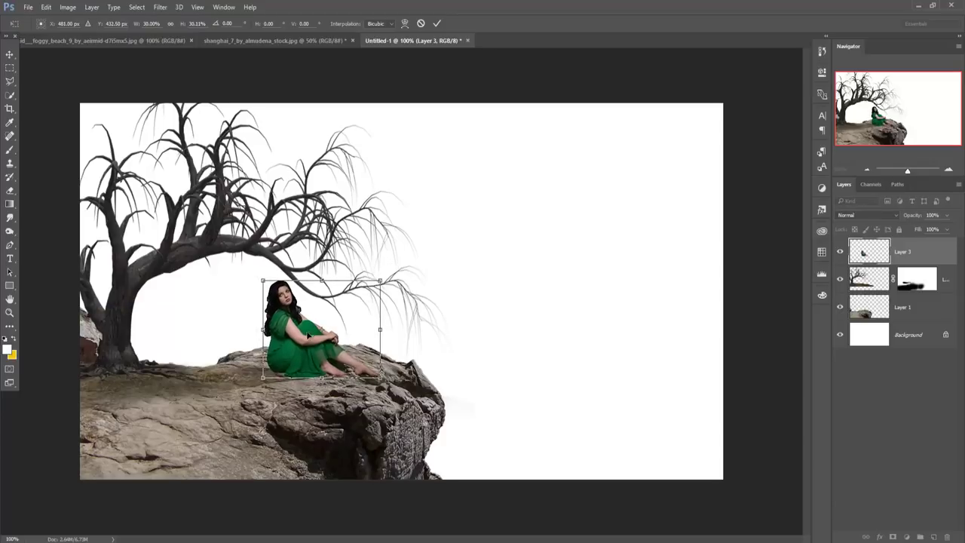
drag(307, 334, 307, 344)
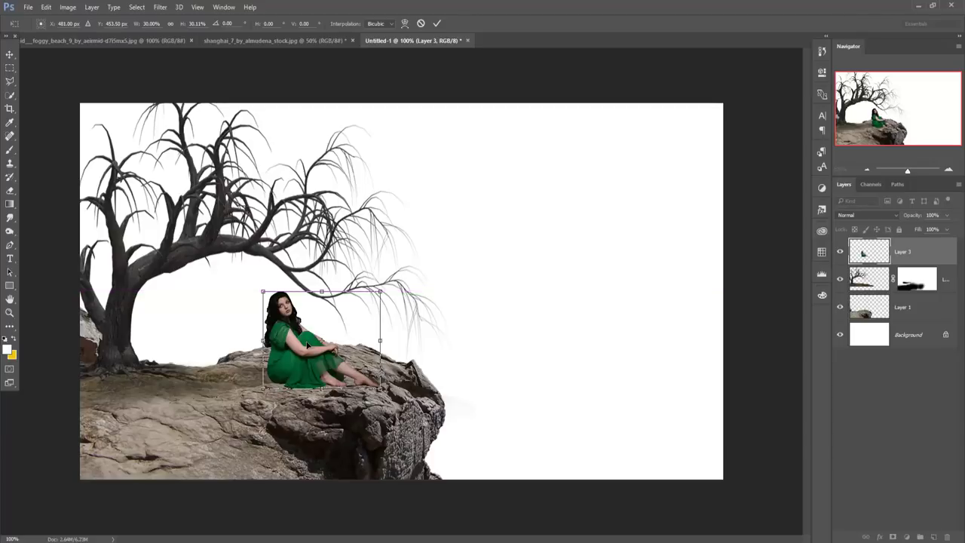
drag(307, 344, 307, 336)
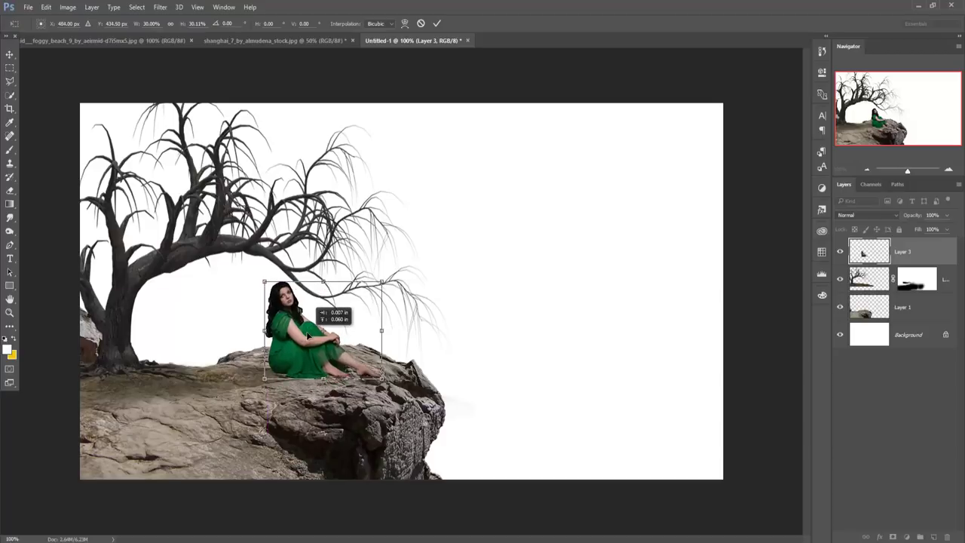
drag(308, 336, 308, 336)
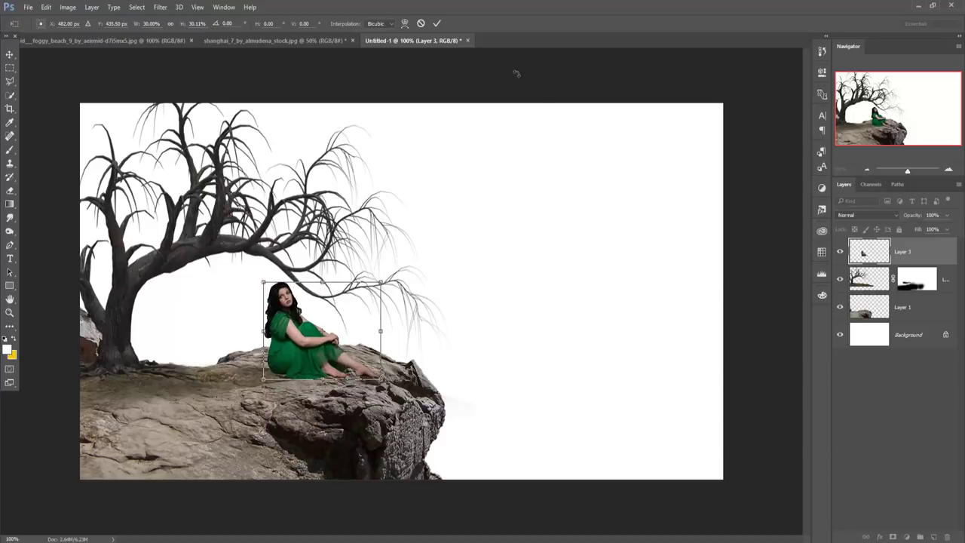
click(435, 24)
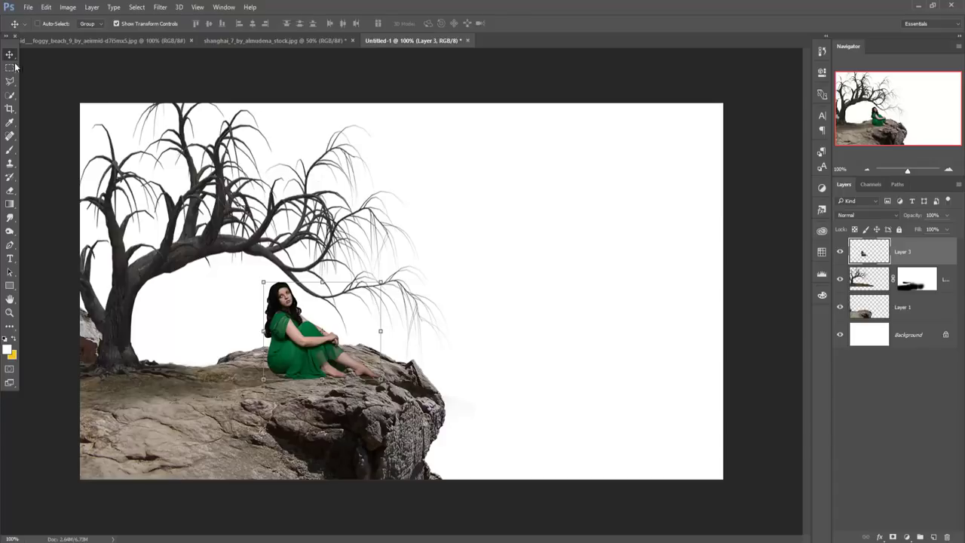
- Copy the shanghai_7 city photo into the composition as Layer 4
click(260, 39)
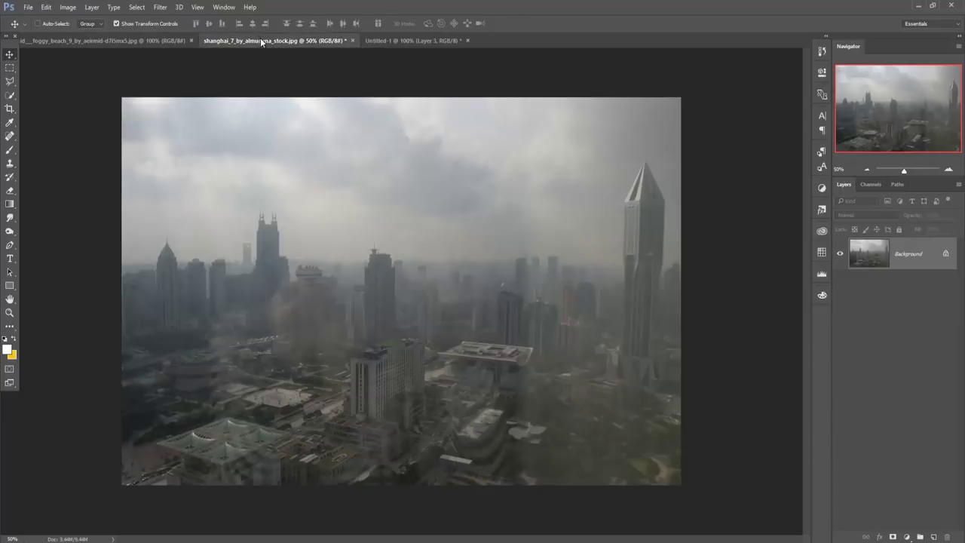
drag(273, 42, 647, 99)
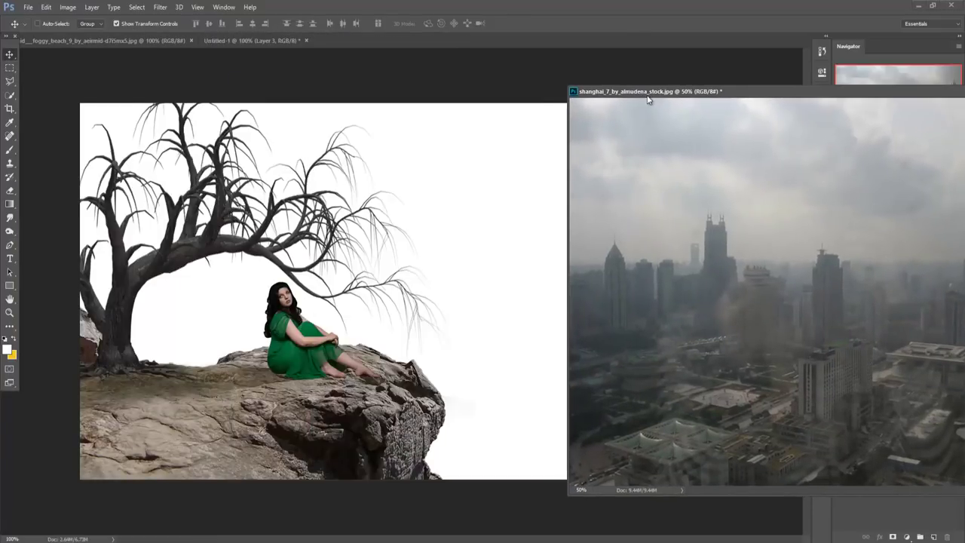
click(451, 325)
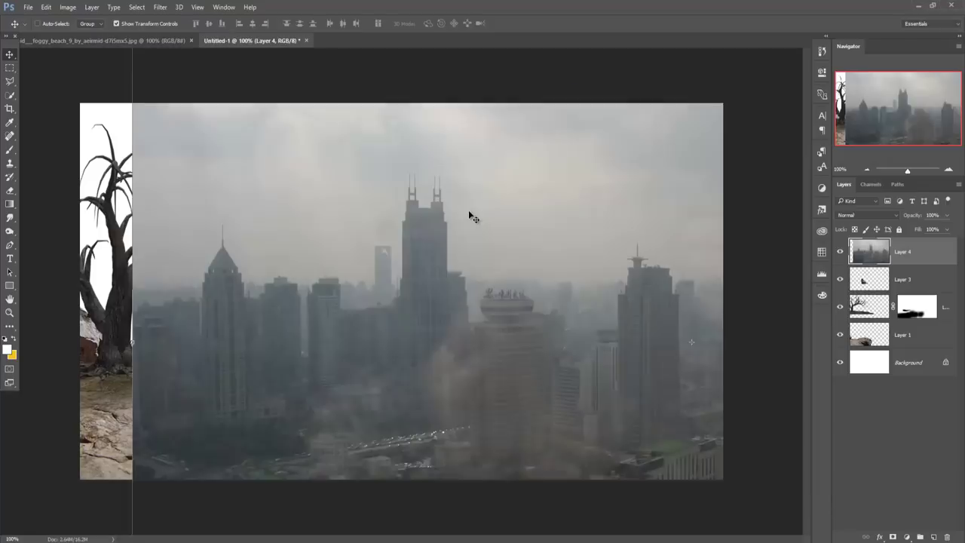
drag(678, 301, 471, 322)
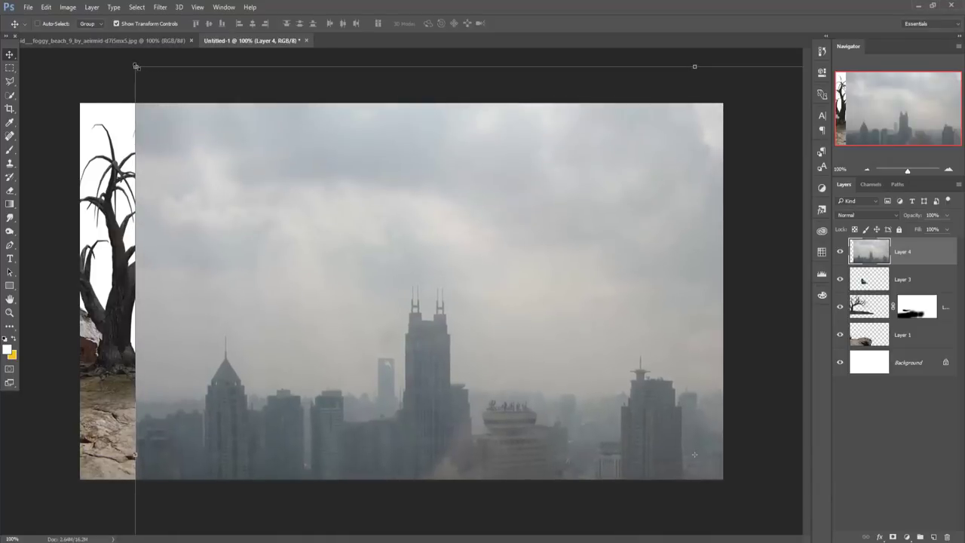
- Resize the skyline to span the canvas width and move Layer 4 below Layer 1
drag(136, 66, 375, 233)
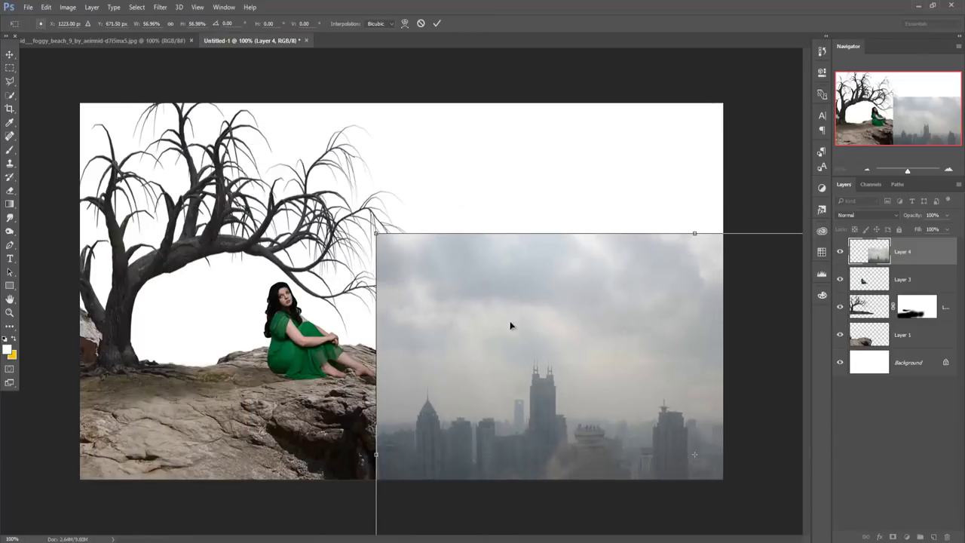
drag(511, 325, 218, 213)
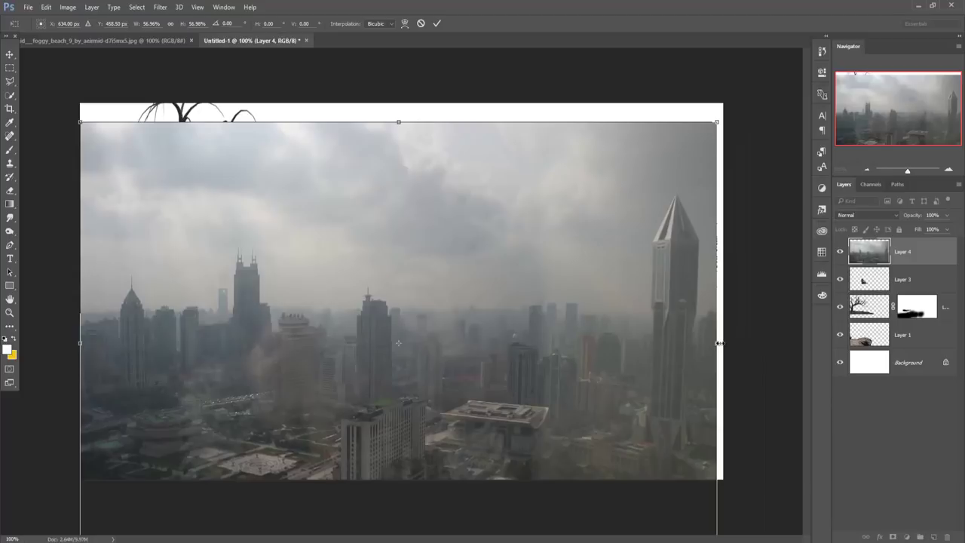
drag(720, 343, 718, 343)
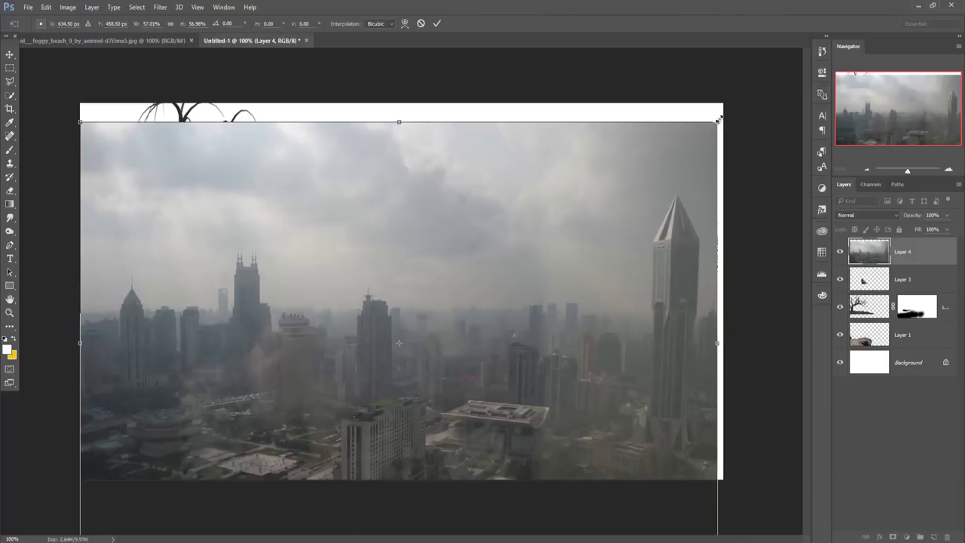
mouse_move(717, 122)
mouse_down()
mouse_move(654, 273)
mouse_move(661, 268)
mouse_up()
mouse_move(582, 342)
mouse_down()
mouse_move(658, 338)
mouse_move(658, 330)
mouse_move(796, 331)
mouse_up()
mouse_move(258, 332)
mouse_down()
mouse_move(99, 332)
mouse_move(81, 340)
mouse_move(222, 341)
mouse_move(79, 343)
mouse_up()
click(435, 23)
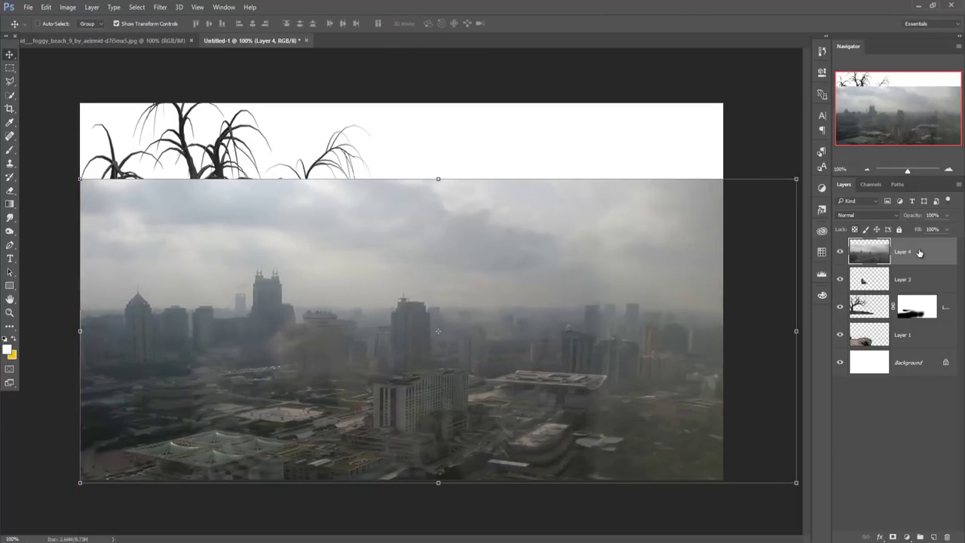
drag(921, 255, 921, 342)
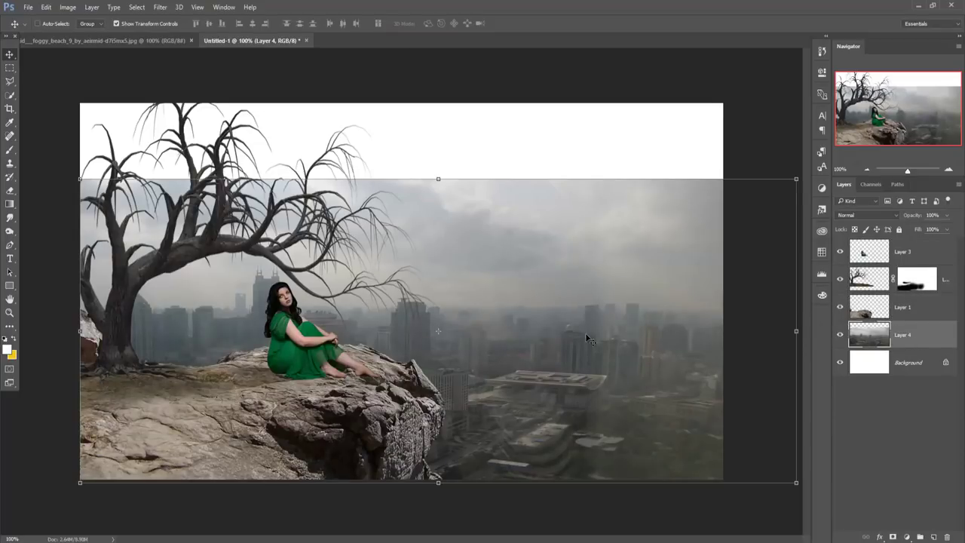
- Copy the cloudy sky photo from foggy_beach into the composition as Layer 5
click(129, 40)
mouse_move(130, 38)
mouse_down()
mouse_move(127, 66)
mouse_move(712, 125)
mouse_up()
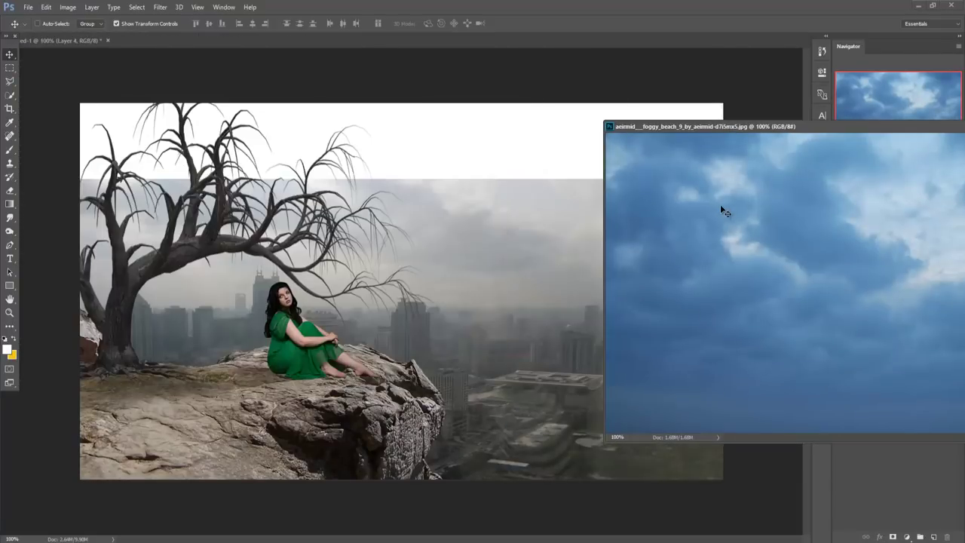
drag(721, 209, 505, 186)
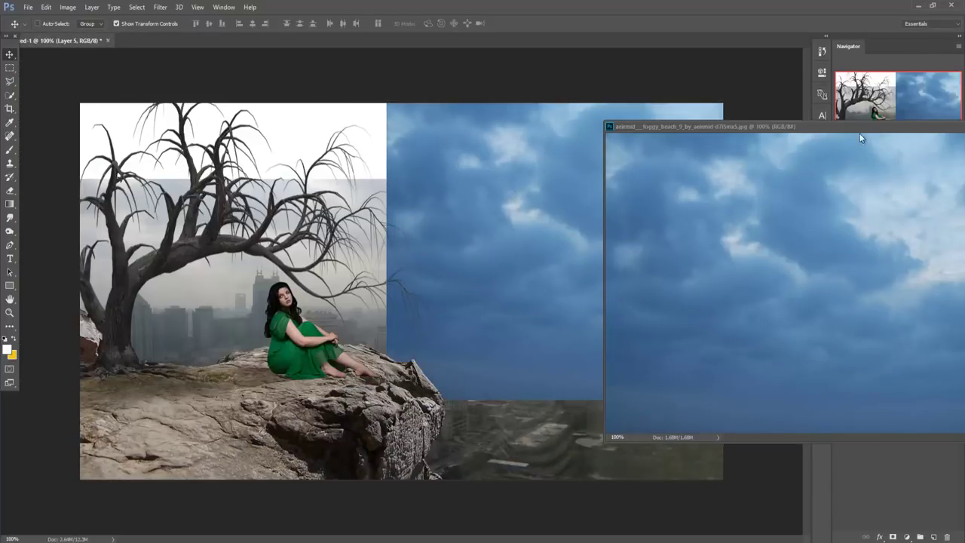
mouse_move(860, 130)
mouse_down()
mouse_move(504, 186)
mouse_move(505, 176)
mouse_up()
click(728, 180)
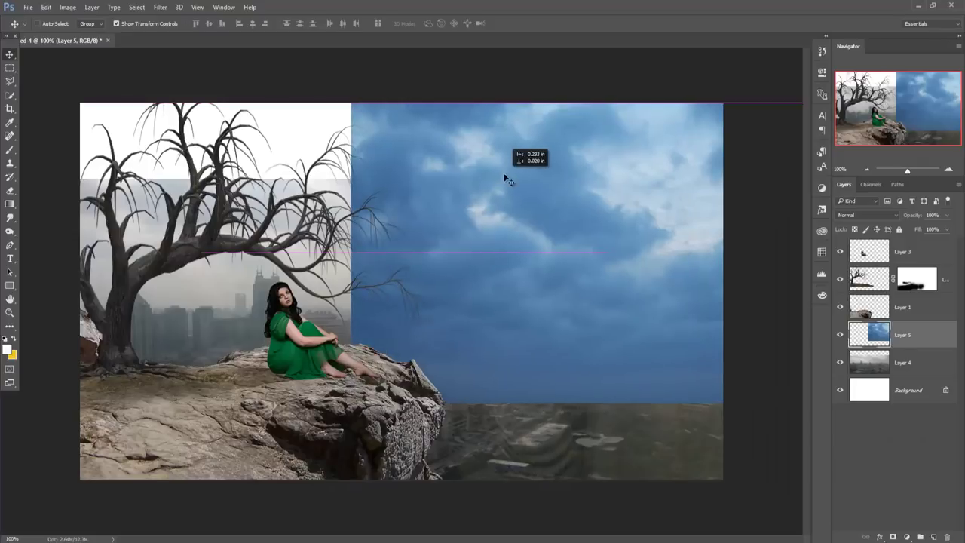
- Scale the sky to about 61% and stretch it across the canvas top, behind the tree
drag(351, 104, 448, 161)
drag(504, 209, 135, 151)
drag(409, 196, 723, 212)
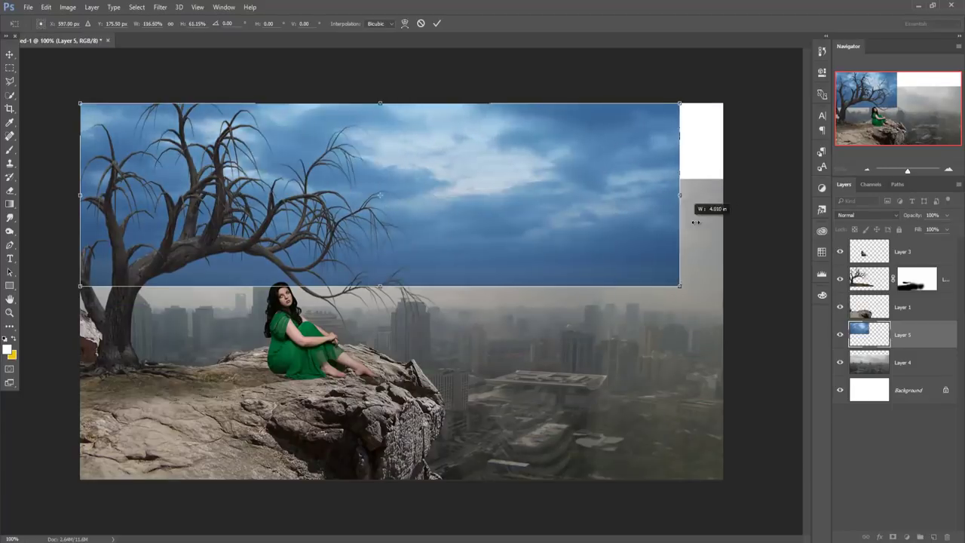
click(436, 24)
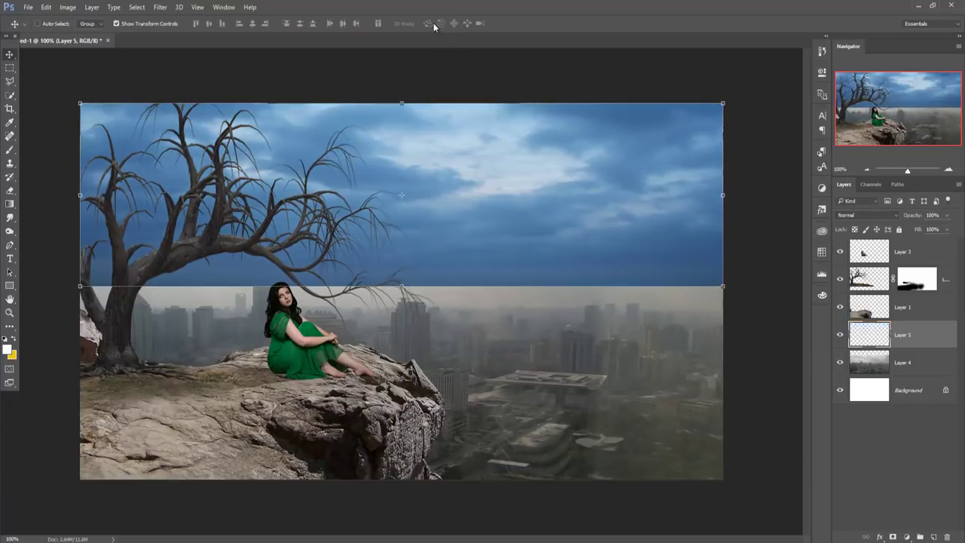
- Add a Vibrance adjustment layer with Vibrance -73 and Saturation -100 above the sky
click(907, 536)
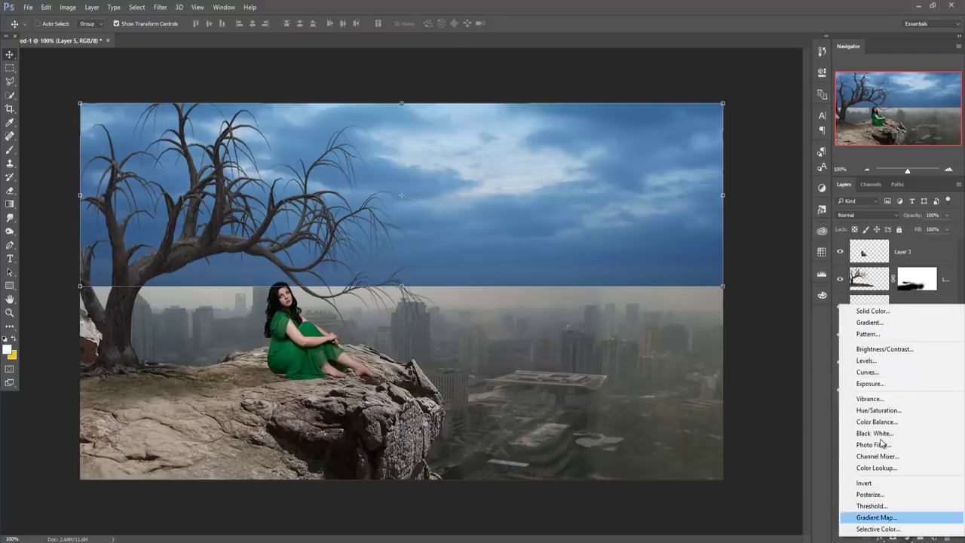
click(874, 398)
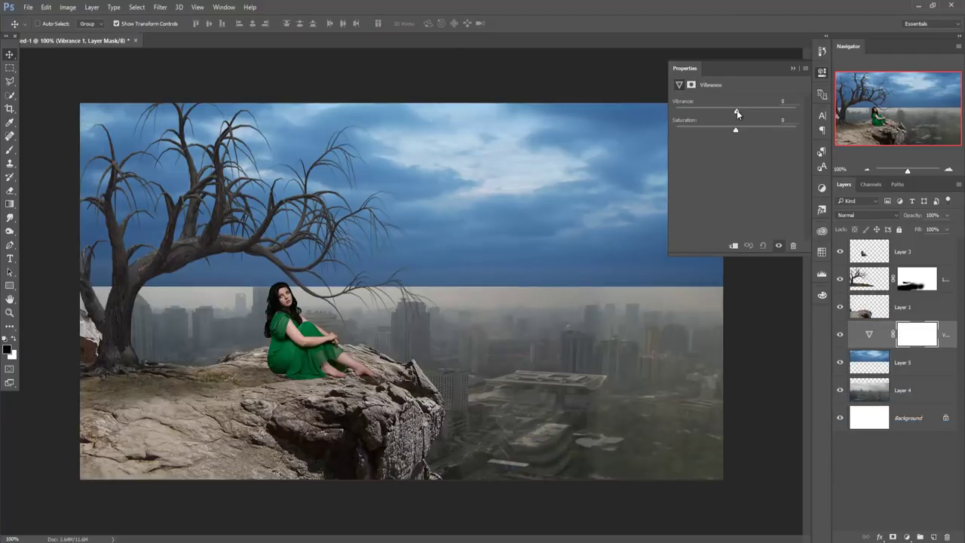
drag(737, 110, 674, 132)
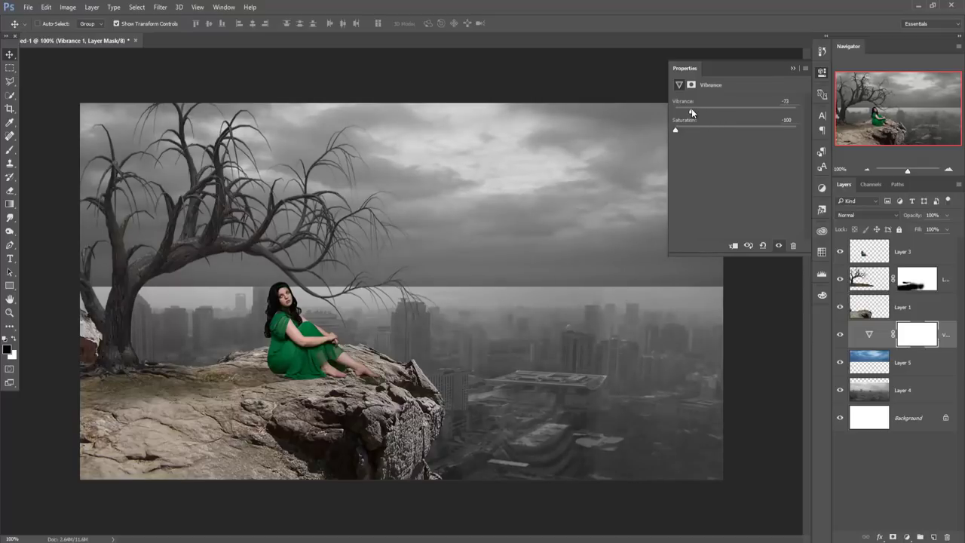
click(792, 69)
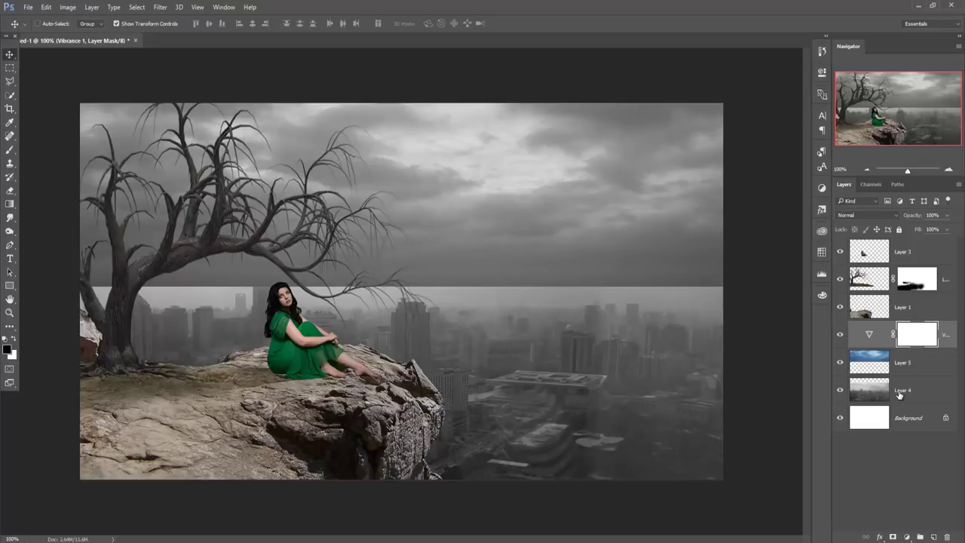
- Stretch the Layer 5 sky down over the city skyline
click(883, 359)
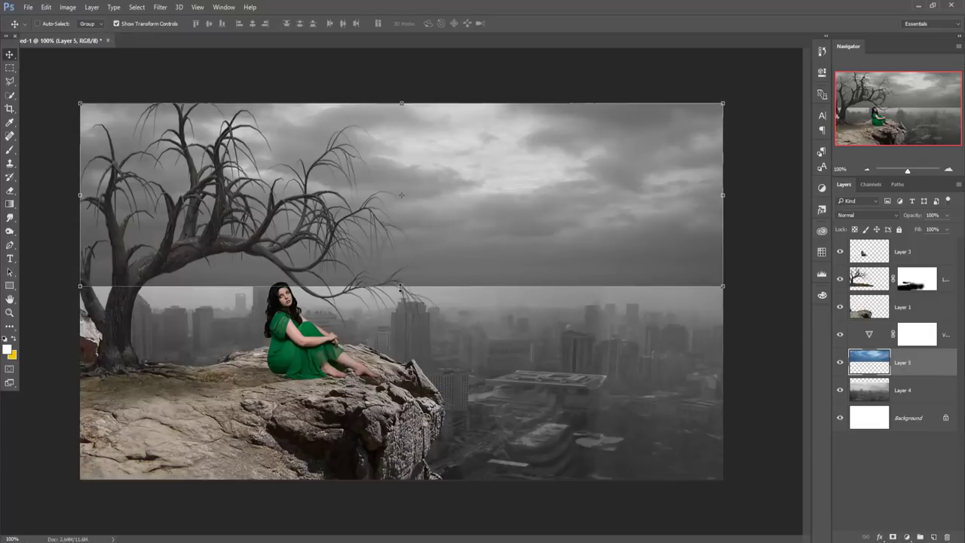
drag(401, 286, 402, 352)
click(435, 24)
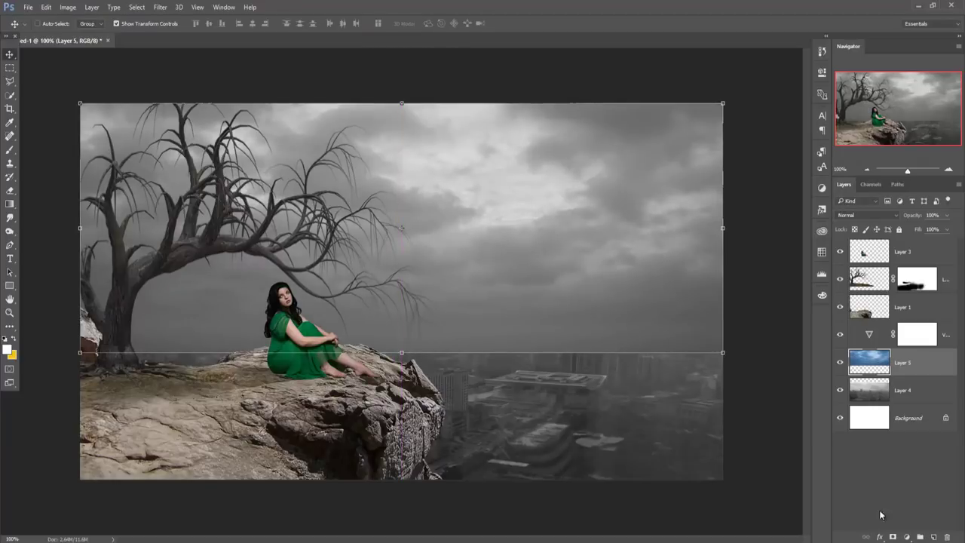
- Mask the sky's lower edge with a 150 px soft black brush so the city shows through fog
click(892, 537)
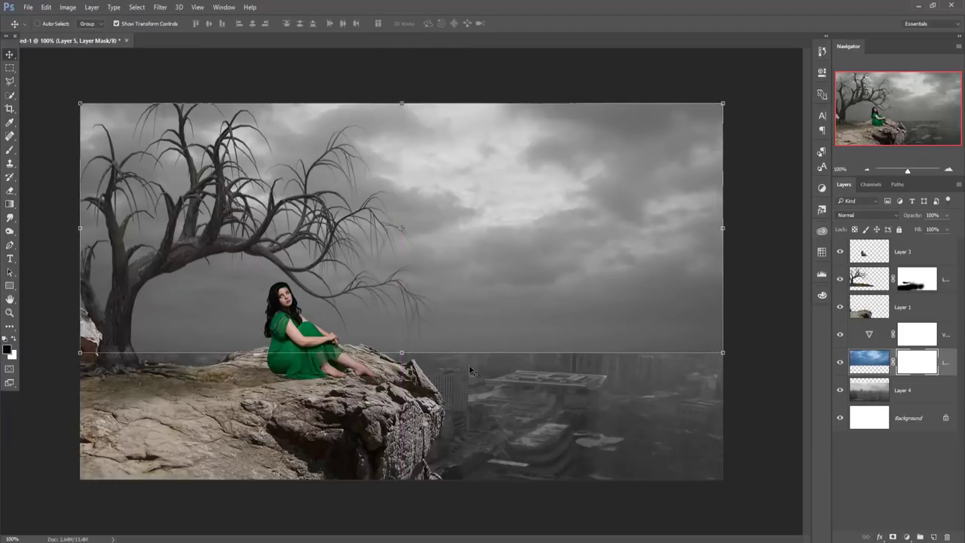
click(10, 149)
key(bracketright)
key(bracketright)
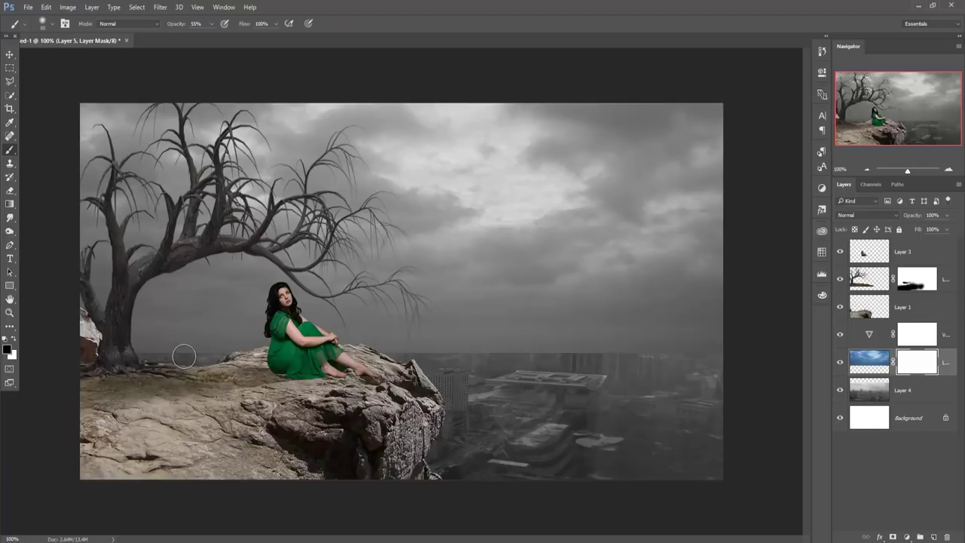
key(bracketright)
key(bracketright)
key(bracketright)
key(bracketright)
key(bracketright)
key(bracketright)
mouse_move(154, 360)
mouse_down()
mouse_move(204, 352)
mouse_move(126, 370)
mouse_move(269, 366)
mouse_move(294, 380)
mouse_move(294, 339)
mouse_move(500, 370)
mouse_move(702, 360)
mouse_move(670, 334)
mouse_move(704, 327)
mouse_move(75, 325)
mouse_up()
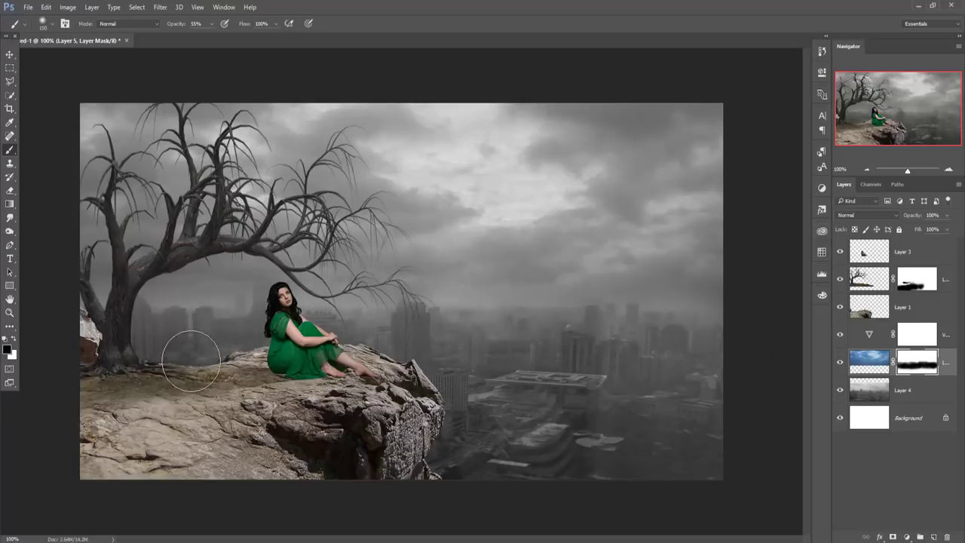
drag(273, 321, 262, 286)
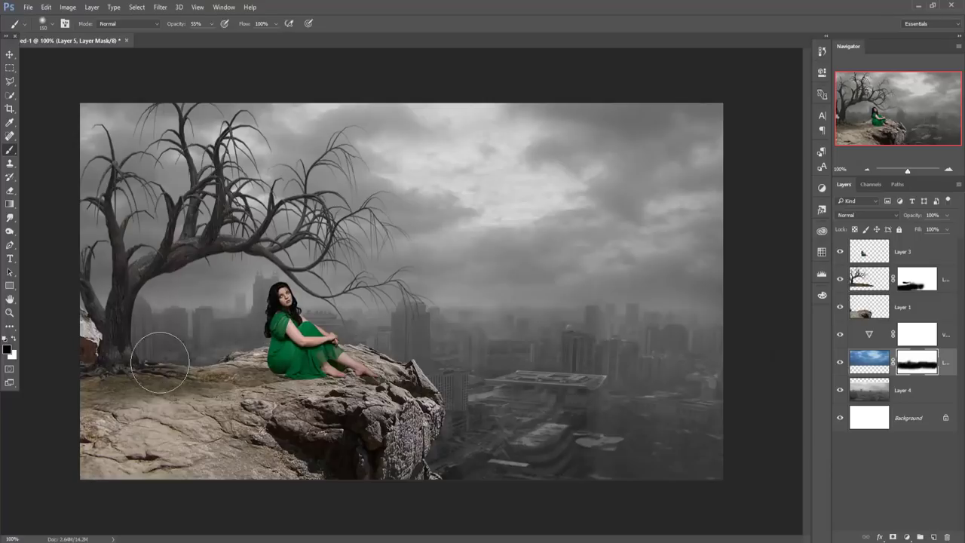
drag(507, 397, 545, 406)
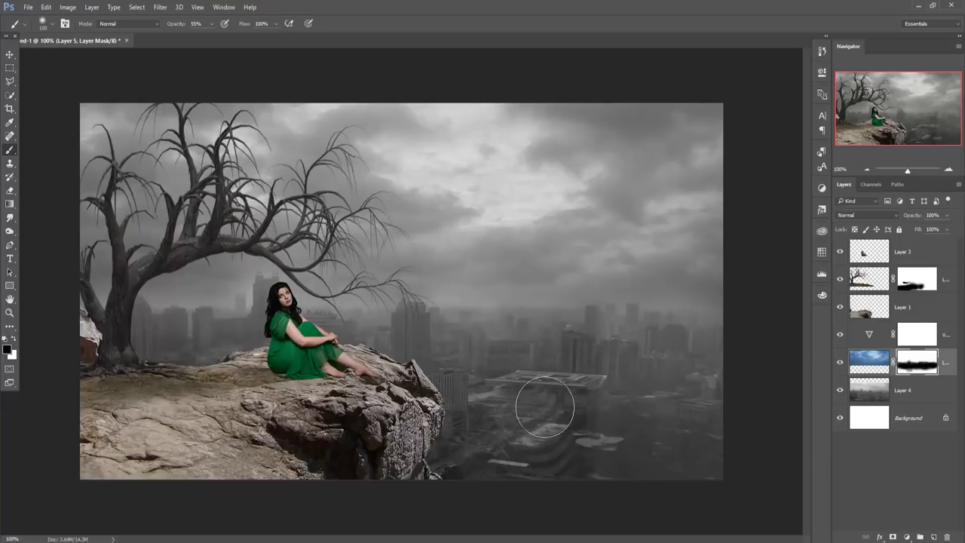
drag(704, 383, 702, 388)
click(10, 54)
click(870, 250)
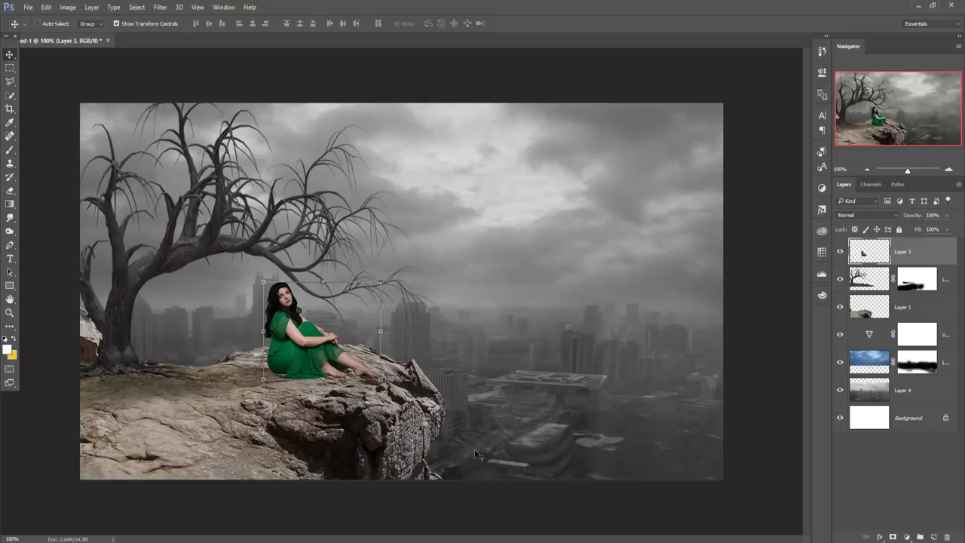
- Zoom to 300% on the woman and add an empty Layer 6 above her layer
key(ctrl+plus)
key(ctrl+plus)
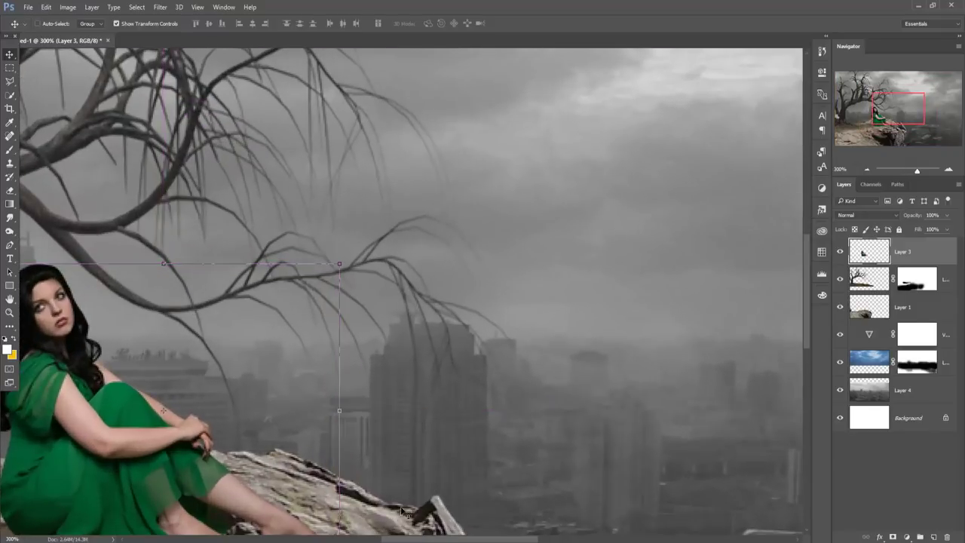
drag(484, 400, 558, 313)
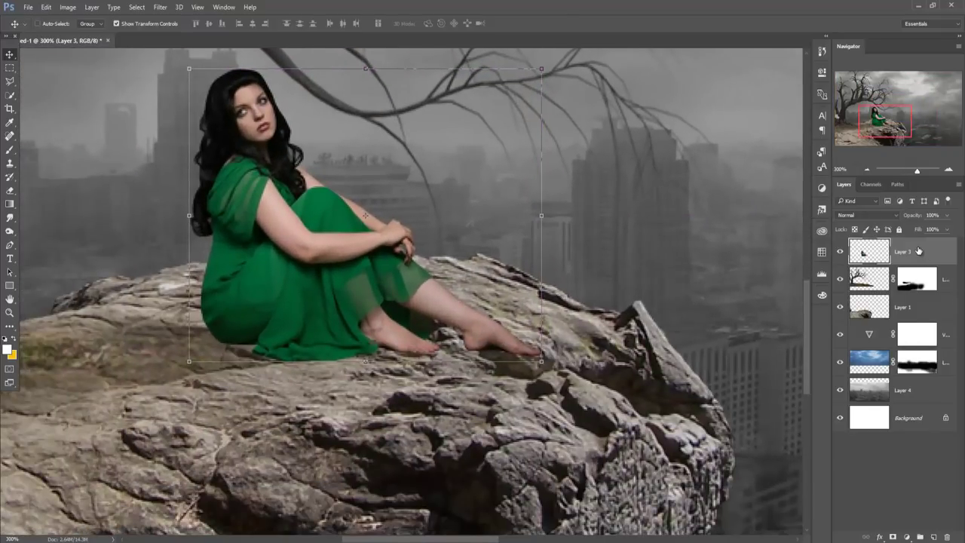
click(934, 537)
click(46, 7)
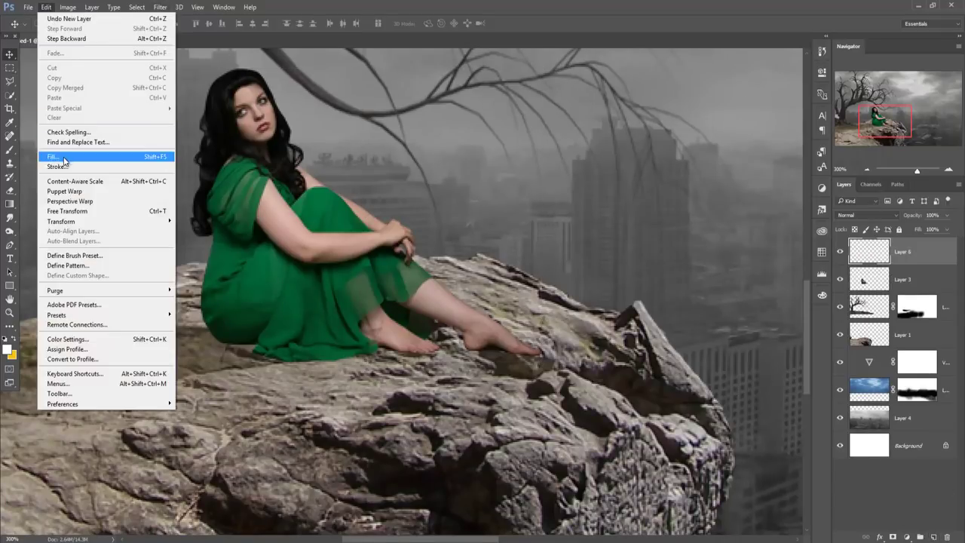
- Fill Layer 6 with 50% gray, clip it to the woman and set it to Overlay
click(65, 159)
click(550, 161)
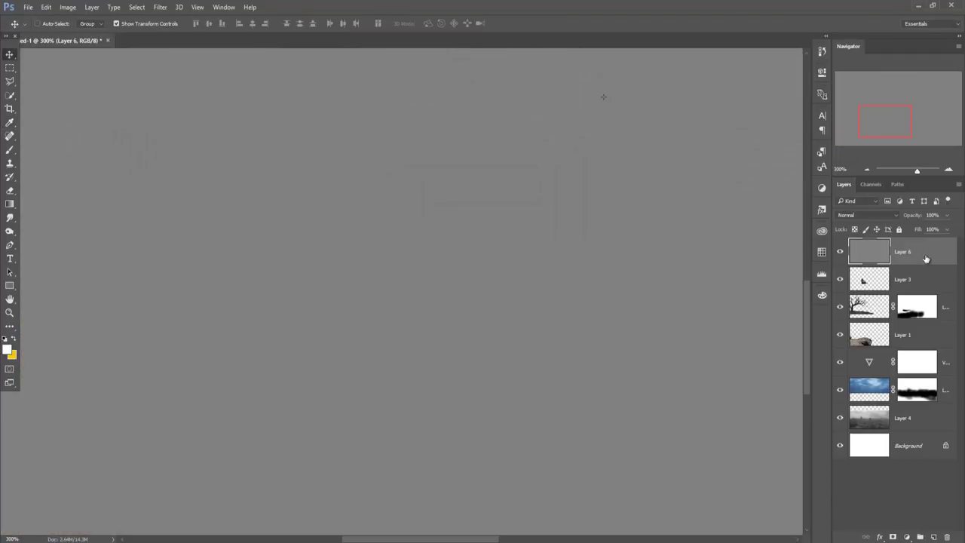
right_click(932, 252)
click(832, 257)
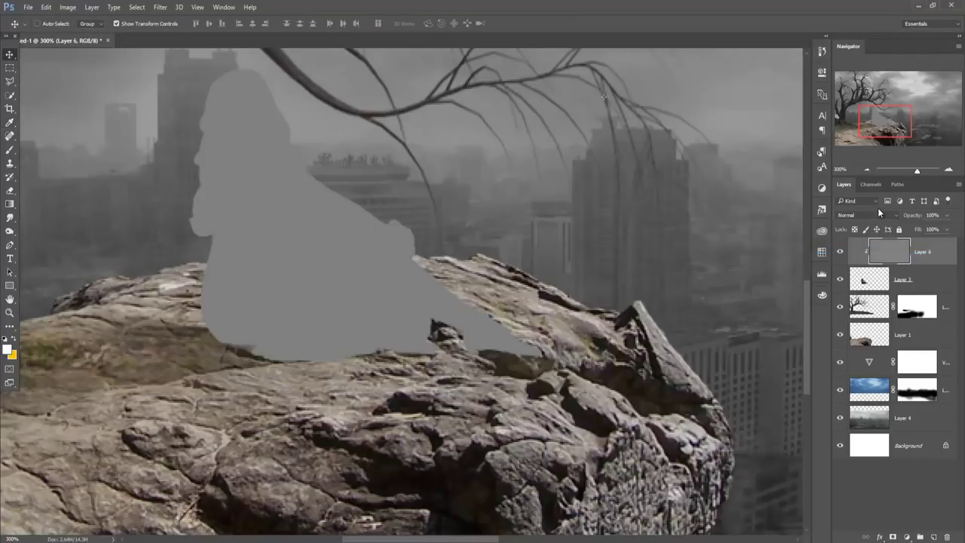
click(882, 215)
click(871, 319)
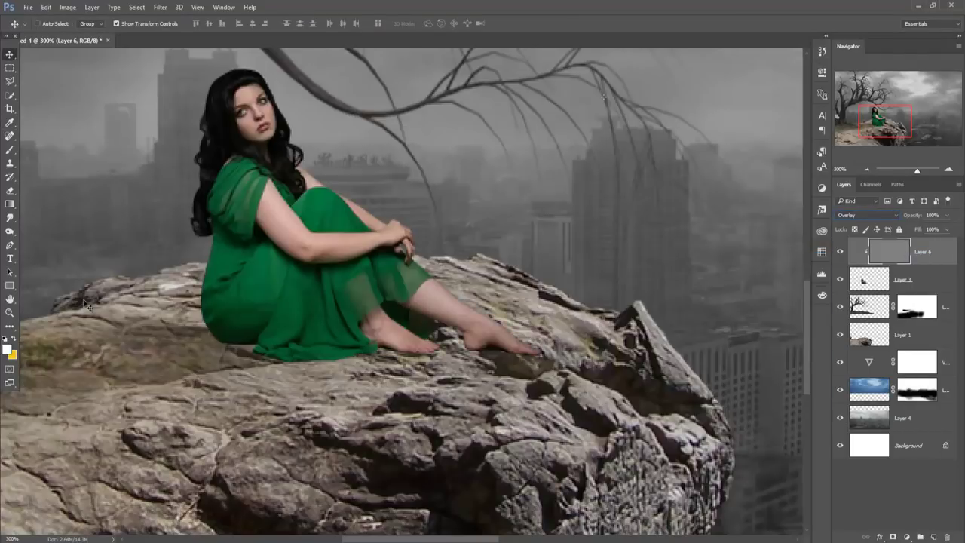
- Dodge highlights onto the green dress's shoulder, torso and lower folds
drag(12, 236, 53, 231)
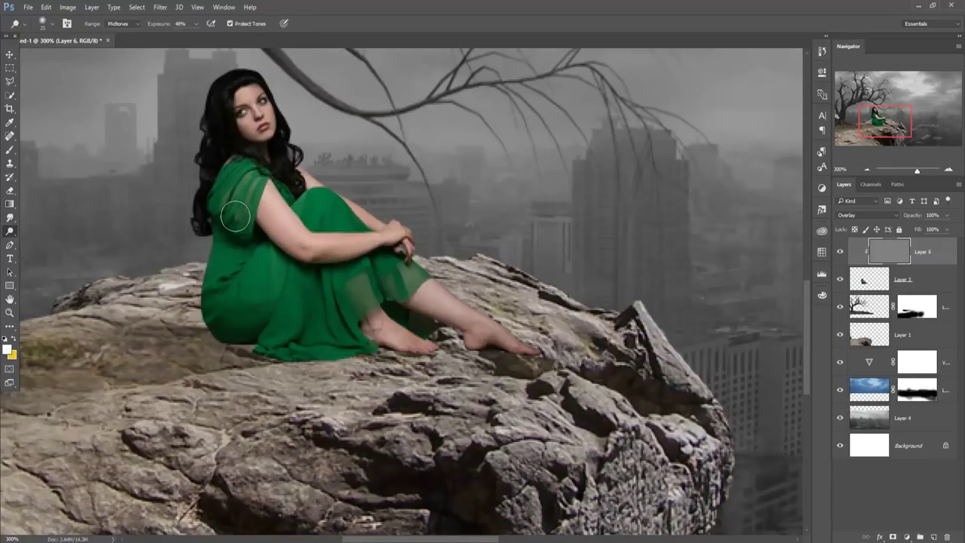
mouse_move(229, 193)
mouse_down()
mouse_move(271, 269)
mouse_move(241, 315)
mouse_move(280, 324)
mouse_move(298, 301)
mouse_up()
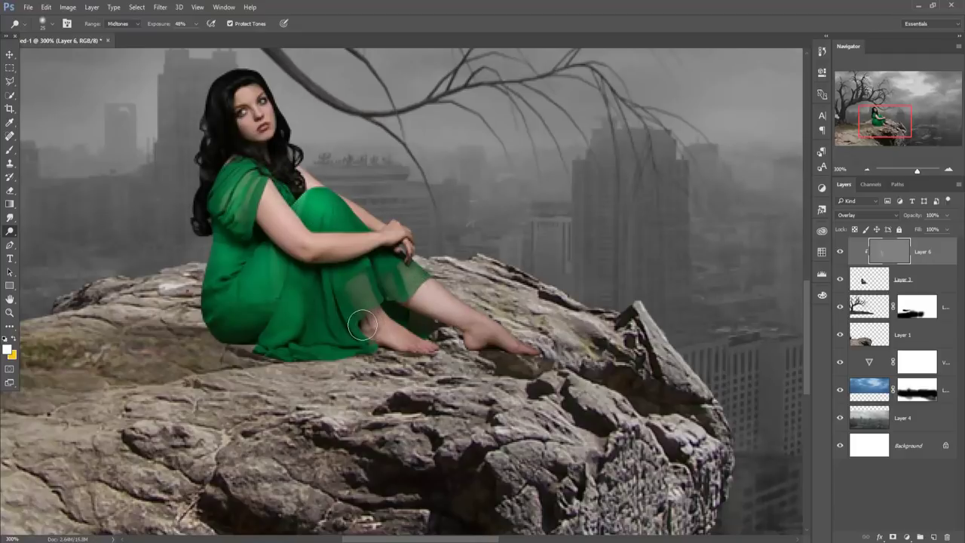
drag(336, 326, 420, 343)
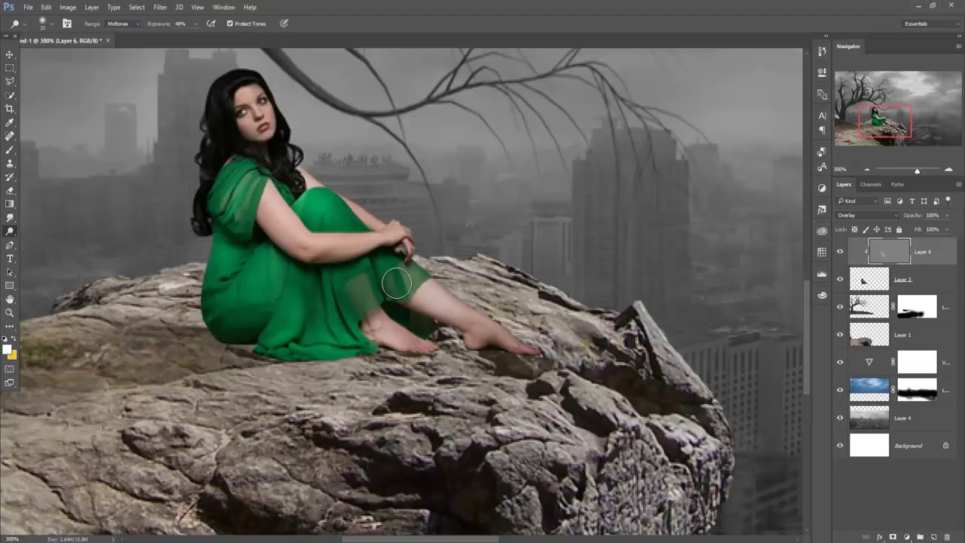
mouse_move(232, 310)
mouse_down()
mouse_move(241, 323)
mouse_move(279, 316)
mouse_move(222, 279)
mouse_move(259, 312)
mouse_up()
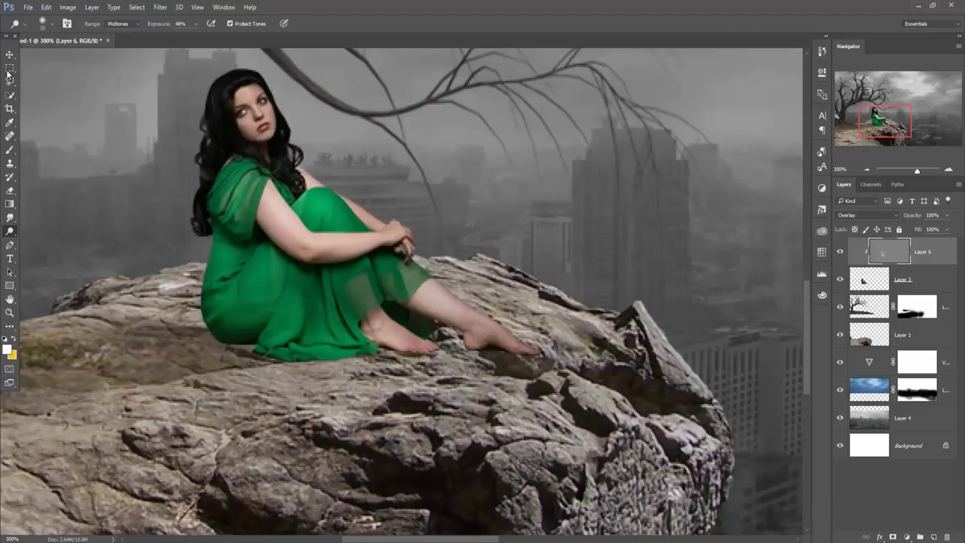
key(v)
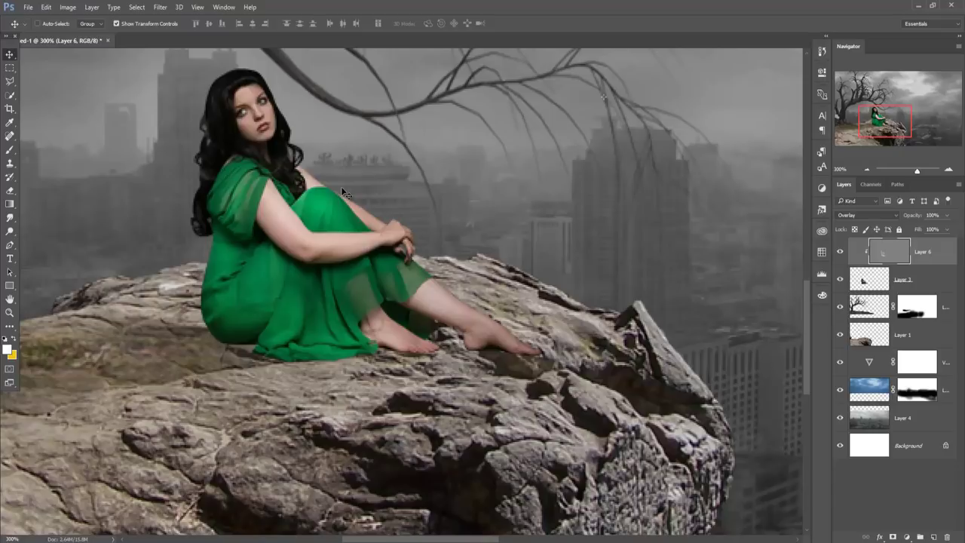
- Add a new layer above the tree layer and set up a small soft black brush
key(shift+alt+n)
click(935, 284)
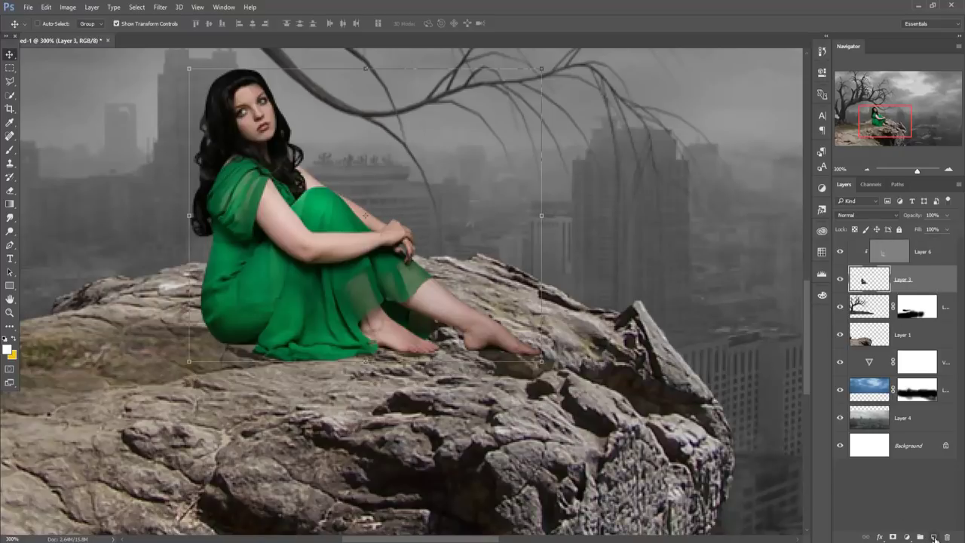
click(944, 309)
click(933, 537)
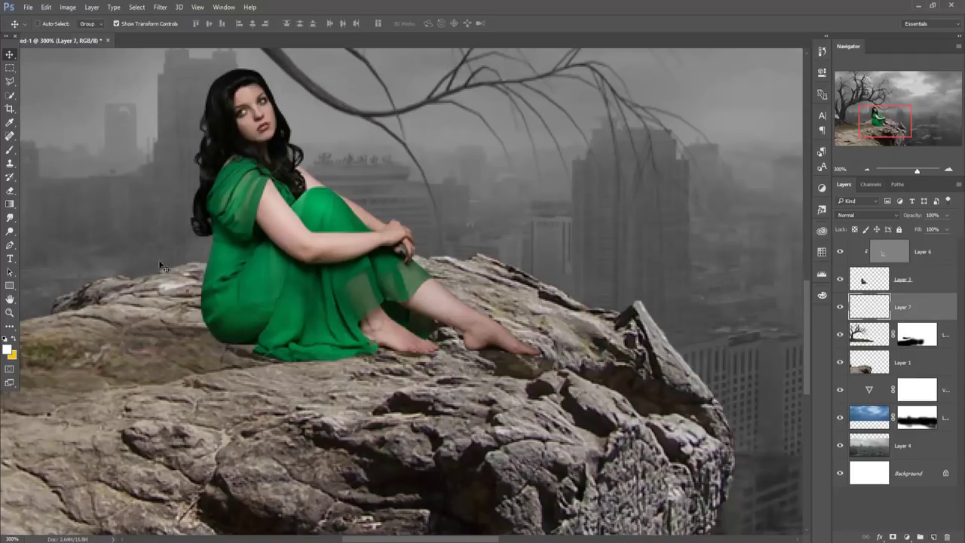
click(10, 152)
click(7, 348)
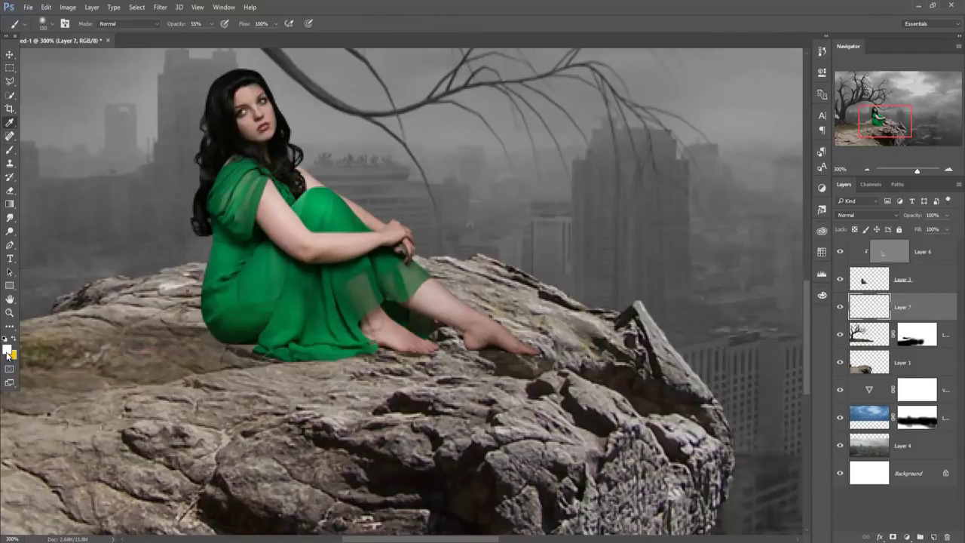
click(588, 432)
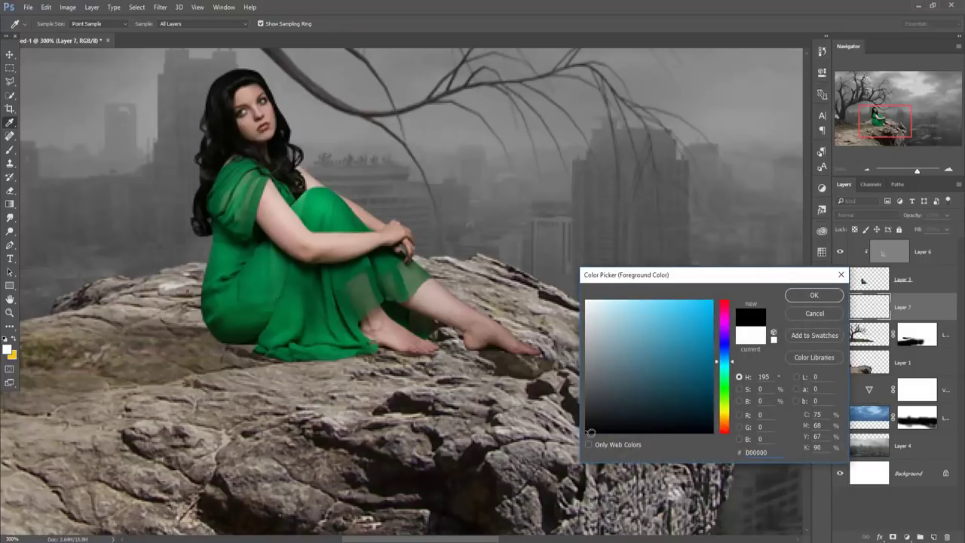
click(822, 295)
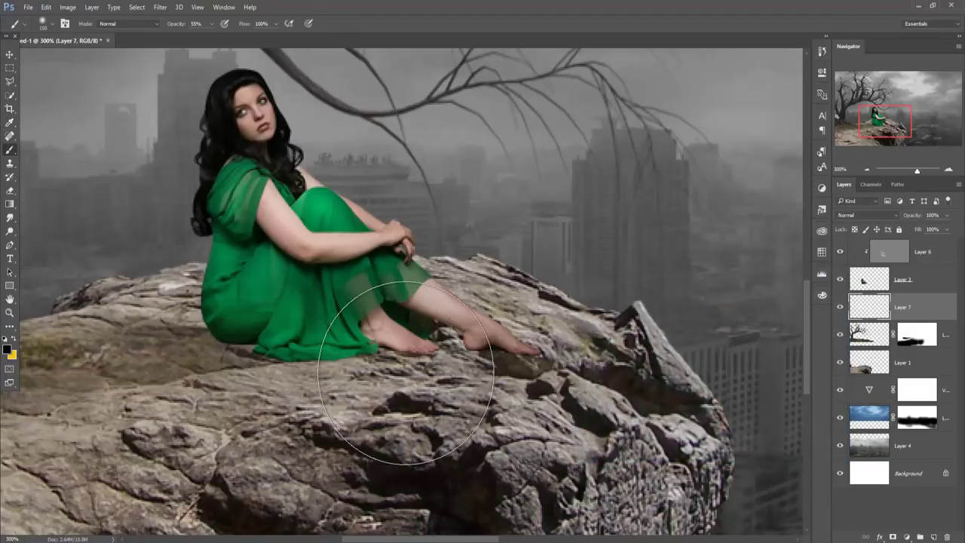
key(bracketleft)
key(bracketleft)
key(bracketleft)
key(bracketleft)
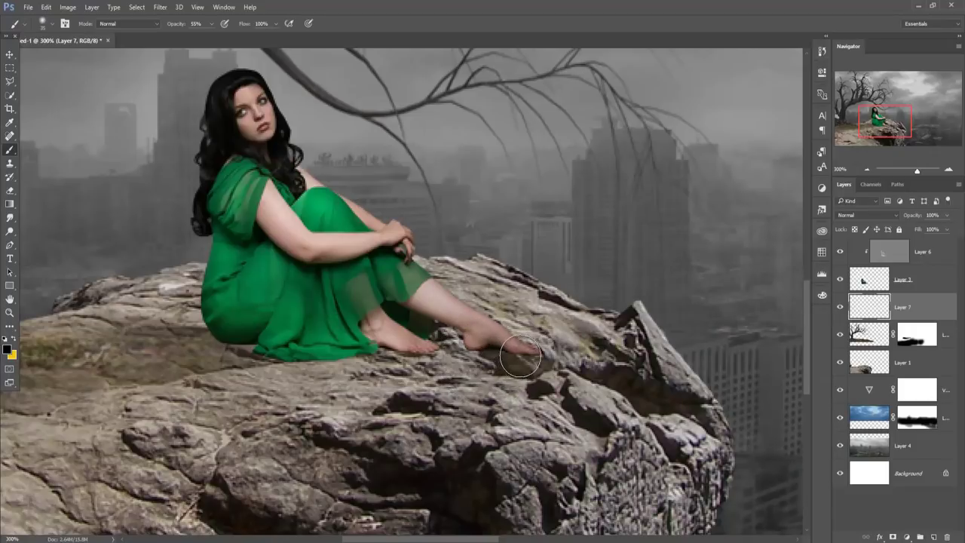
- Paint a soft black shadow from the woman's feet diagonally across the rock to the lower left
drag(515, 358, 518, 355)
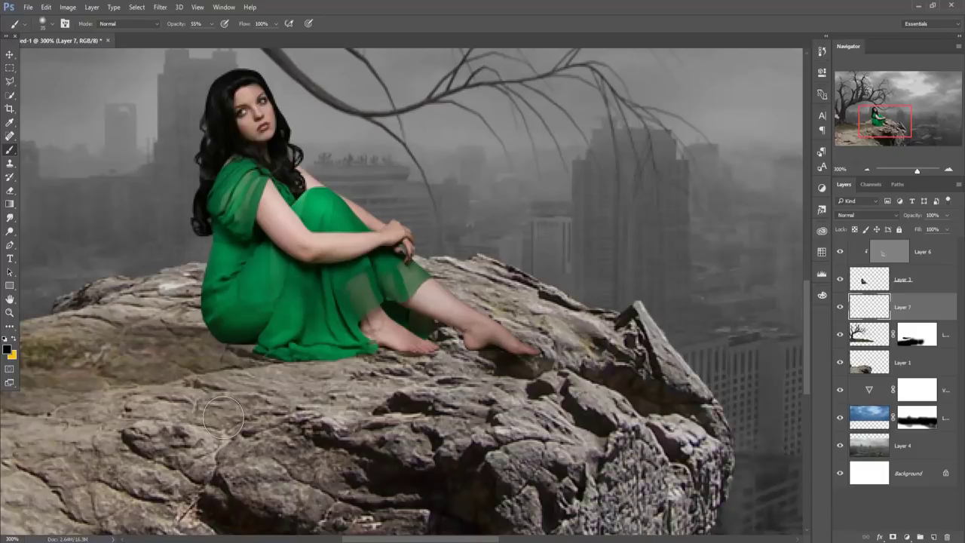
drag(502, 362, 227, 411)
drag(459, 341, 127, 411)
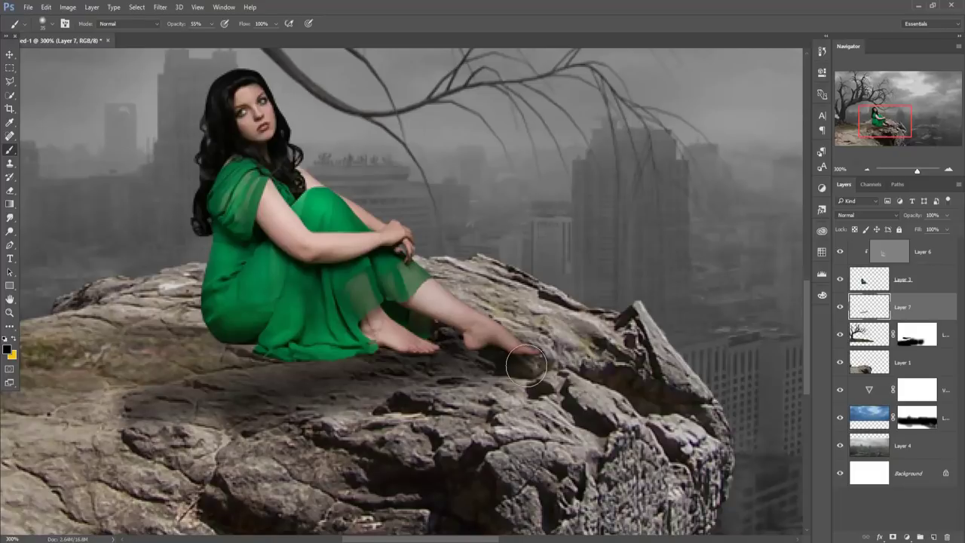
mouse_move(215, 435)
mouse_down()
mouse_move(120, 462)
mouse_move(371, 405)
mouse_move(77, 461)
mouse_move(265, 409)
mouse_move(68, 460)
mouse_move(264, 368)
mouse_move(134, 409)
mouse_move(227, 344)
mouse_move(22, 448)
mouse_move(146, 444)
mouse_move(474, 327)
mouse_up()
drag(369, 297, 52, 460)
drag(53, 460, 290, 369)
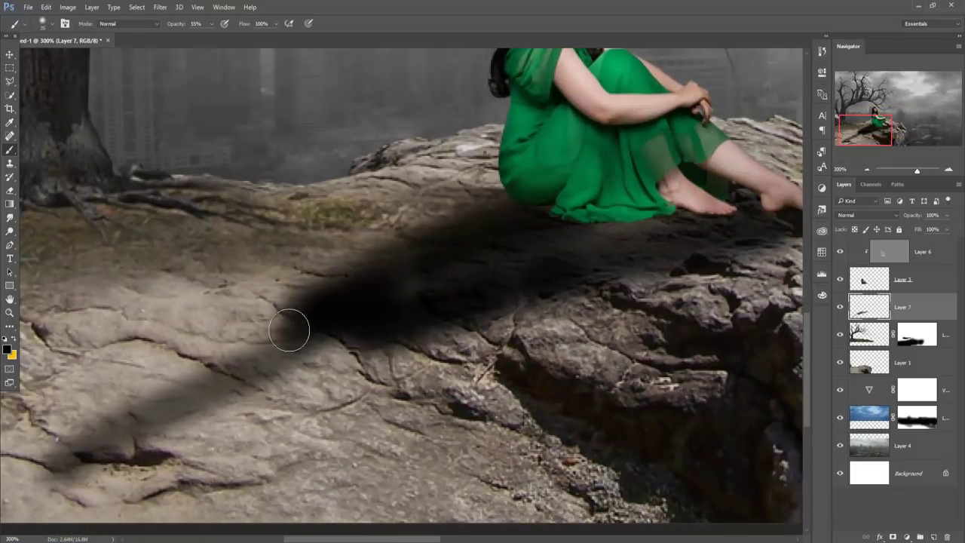
drag(291, 328, 200, 394)
drag(340, 334, 202, 420)
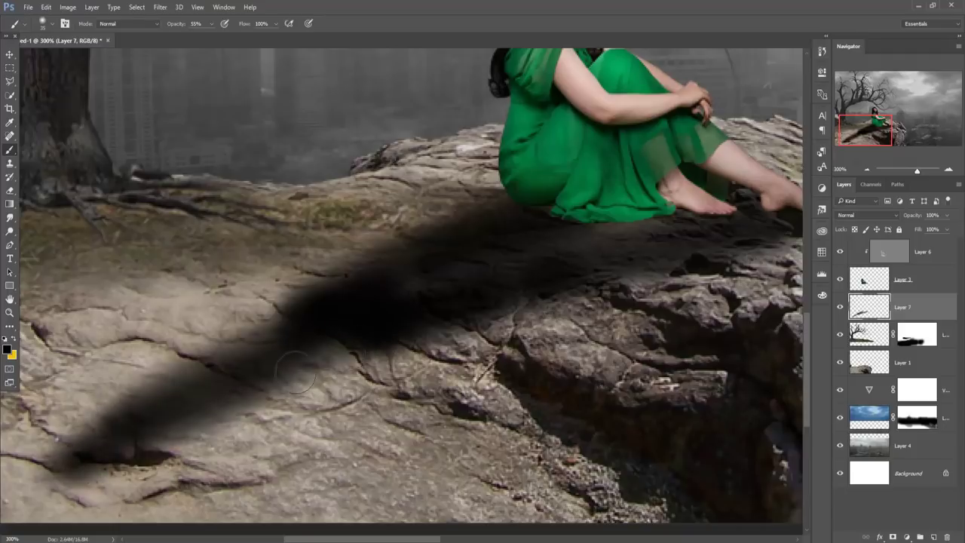
drag(381, 338, 61, 458)
drag(284, 319, 171, 405)
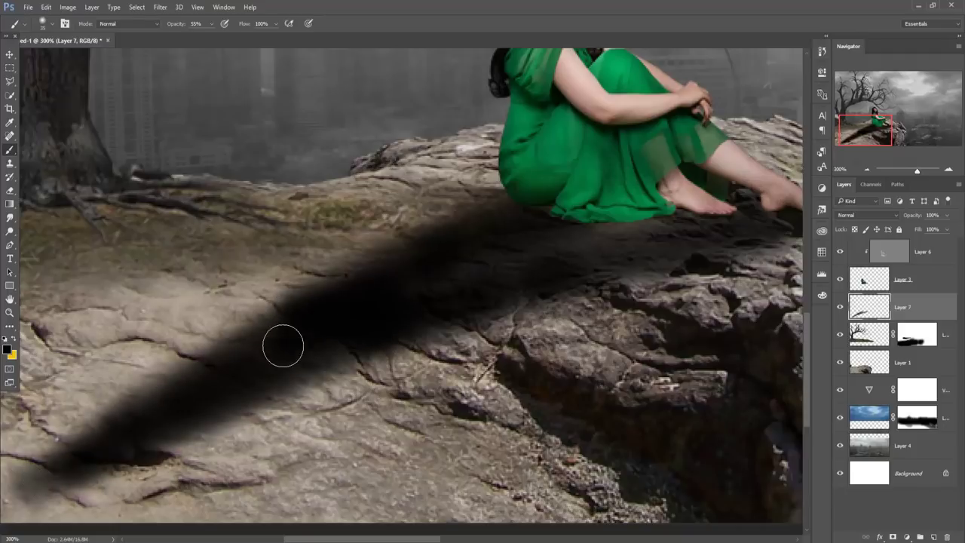
drag(424, 299, 761, 213)
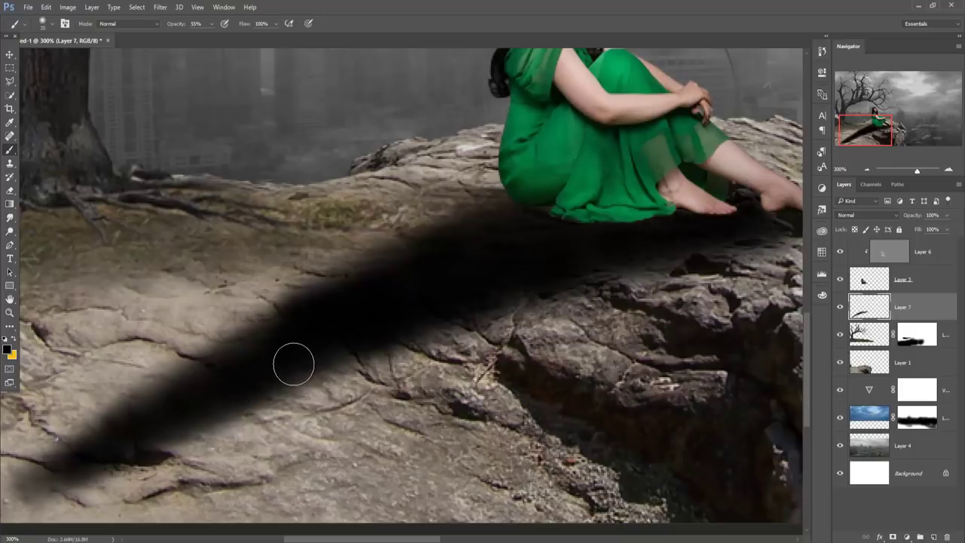
- Lower the shadow layer's opacity to 52% and add an empty Layer 8
click(10, 54)
click(947, 216)
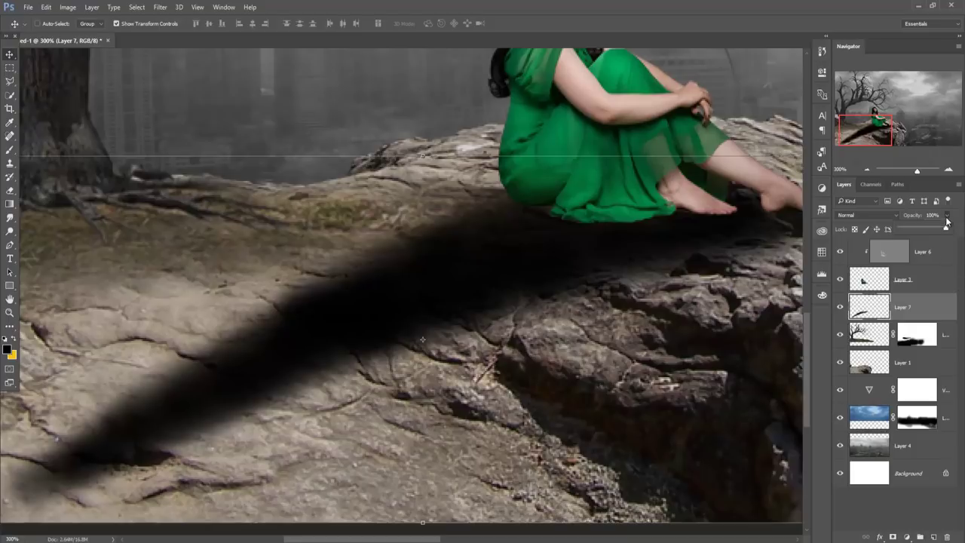
drag(947, 230, 924, 230)
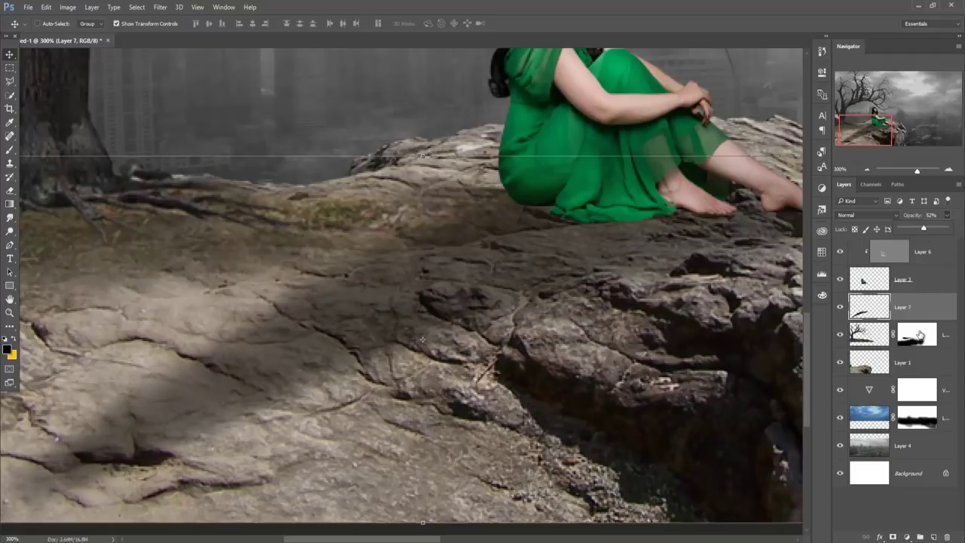
click(934, 537)
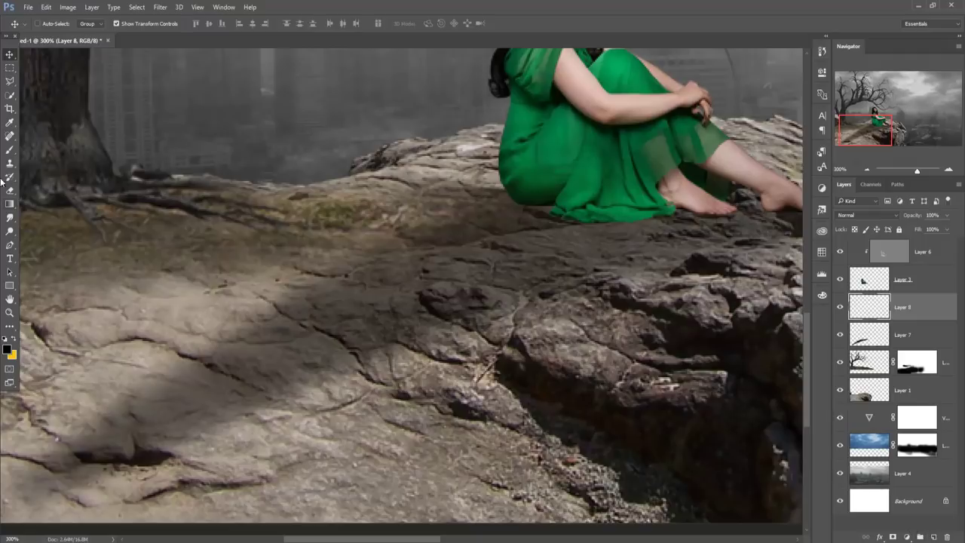
- On Layer 8, paint thin dark contact shadows under the dress hem and toes
click(9, 149)
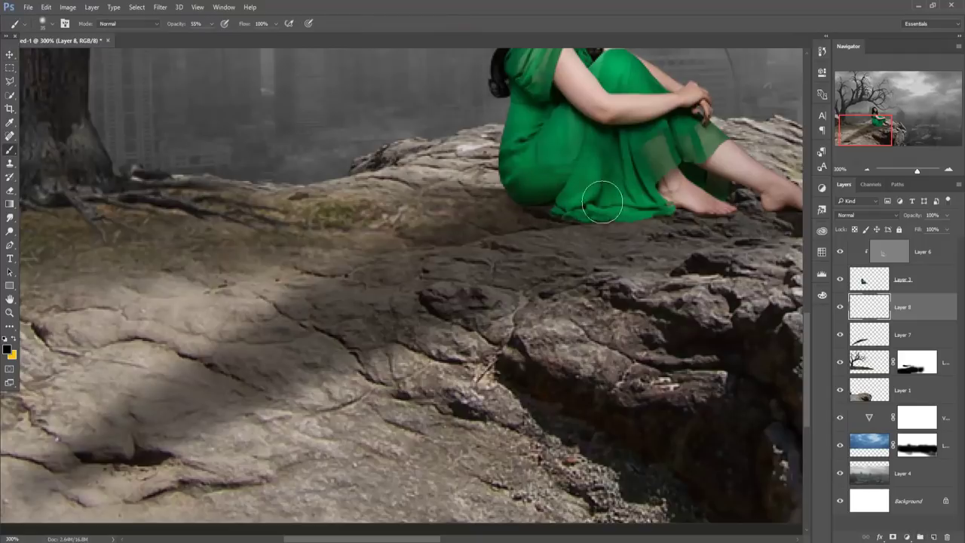
mouse_move(527, 202)
mouse_down()
mouse_move(700, 194)
mouse_move(773, 216)
mouse_move(585, 216)
mouse_up()
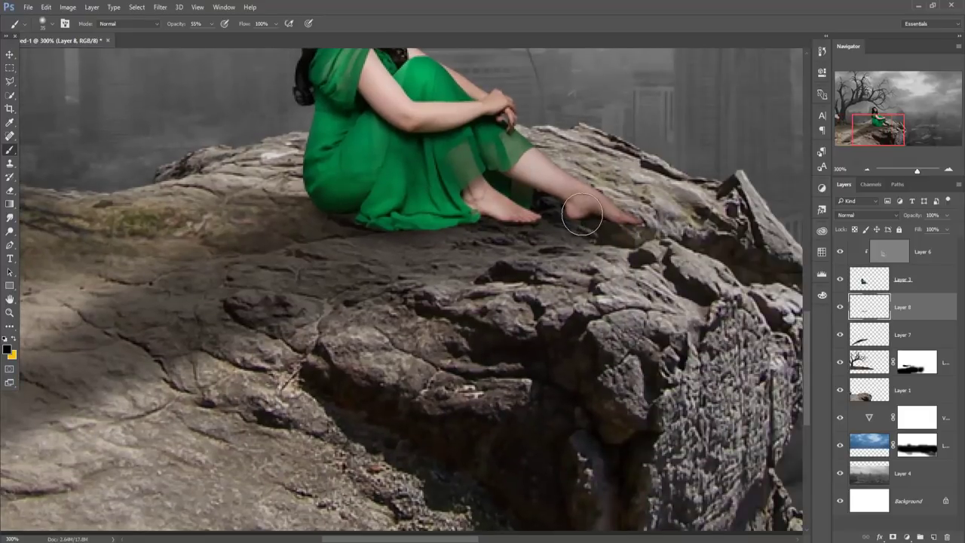
key(bracketleft)
key(bracketleft)
mouse_move(585, 217)
mouse_down()
mouse_move(629, 225)
mouse_move(332, 214)
mouse_move(494, 220)
mouse_move(540, 233)
mouse_up()
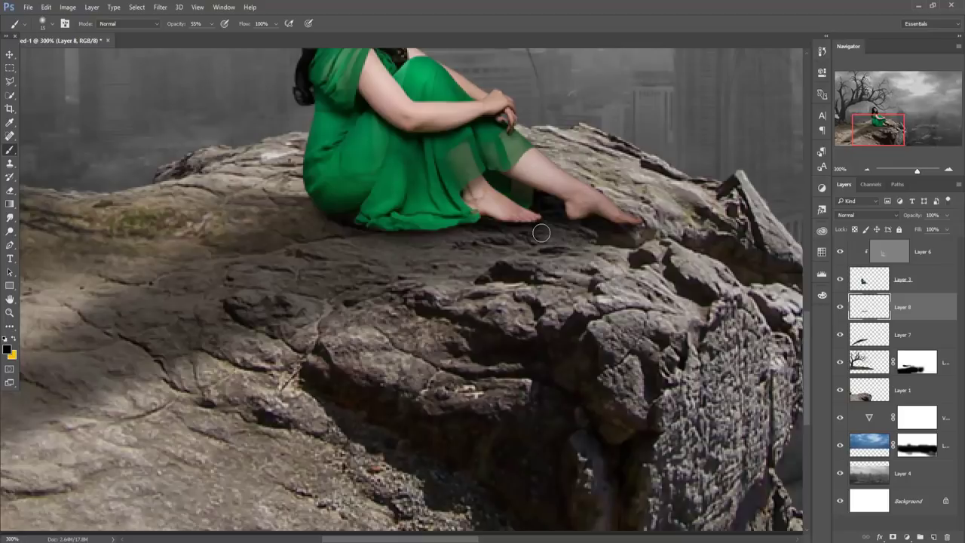
key(ctrl+1)
- Release the woman's clipping and merge the gray Overlay layer into her layer
key(v)
right_click(934, 251)
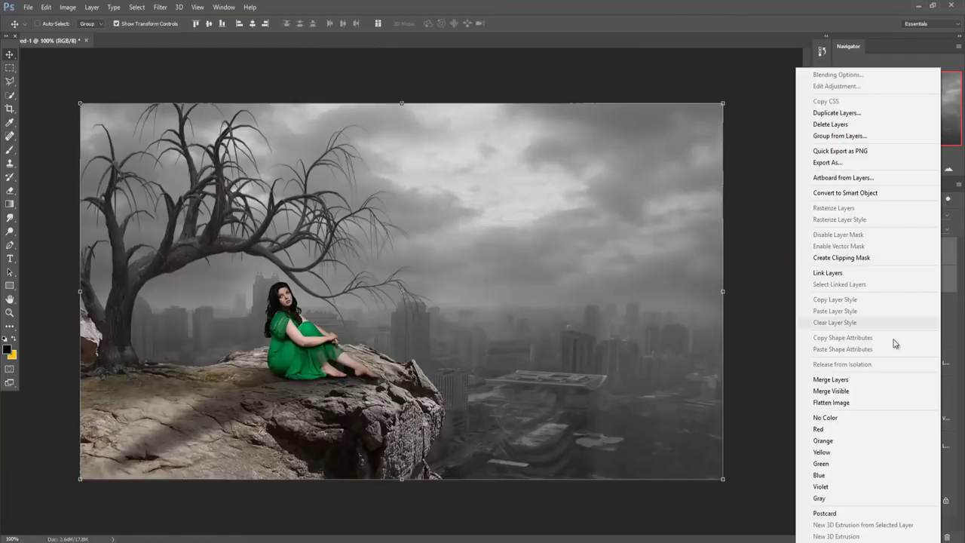
click(880, 258)
click(880, 259)
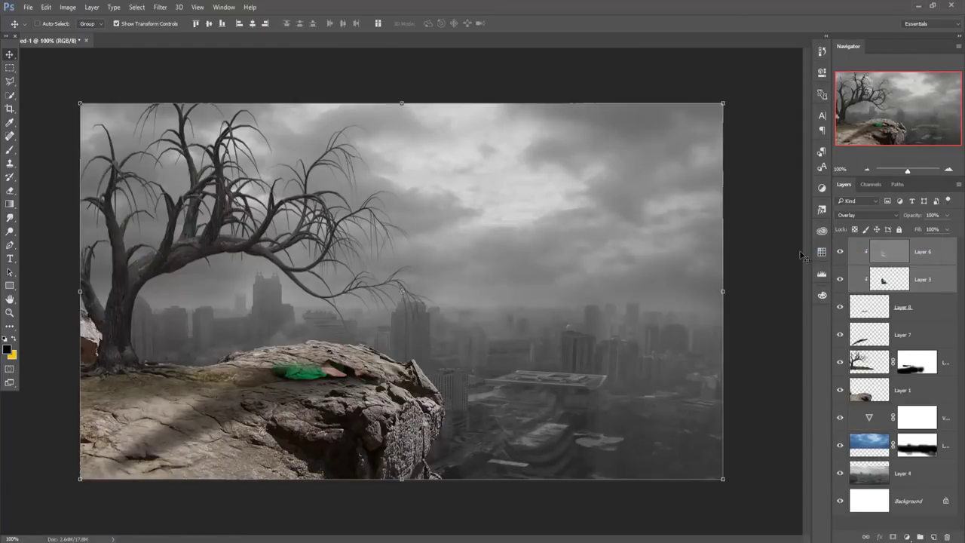
key(ctrl+alt+g)
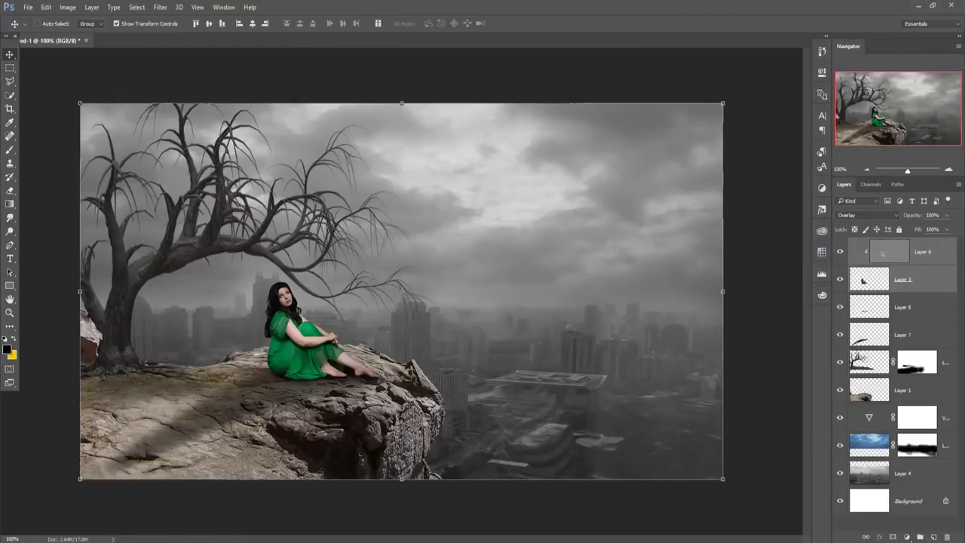
right_click(942, 288)
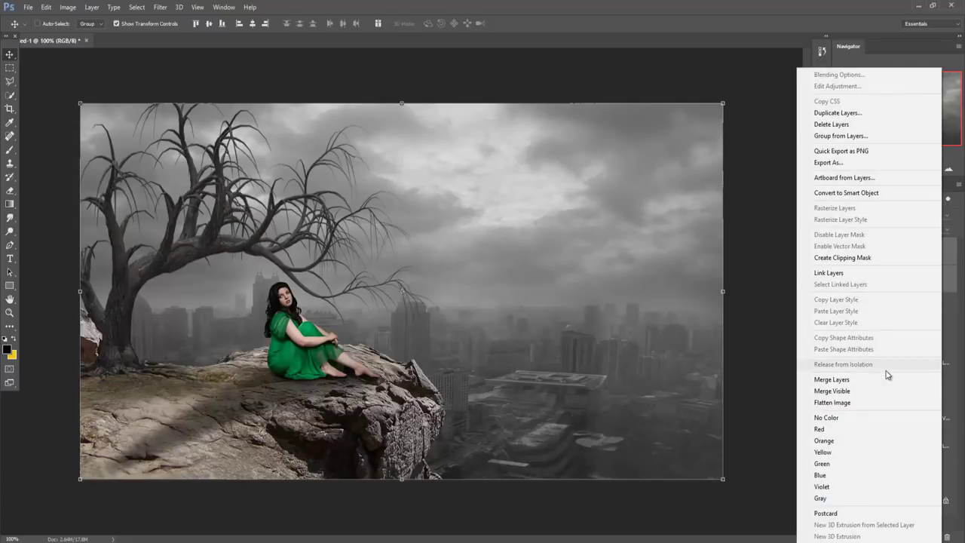
click(822, 368)
- Apply Camera Raw to the woman: Exposure -0.25, Contrast +9, Vibrance -18, Saturation -10
click(160, 7)
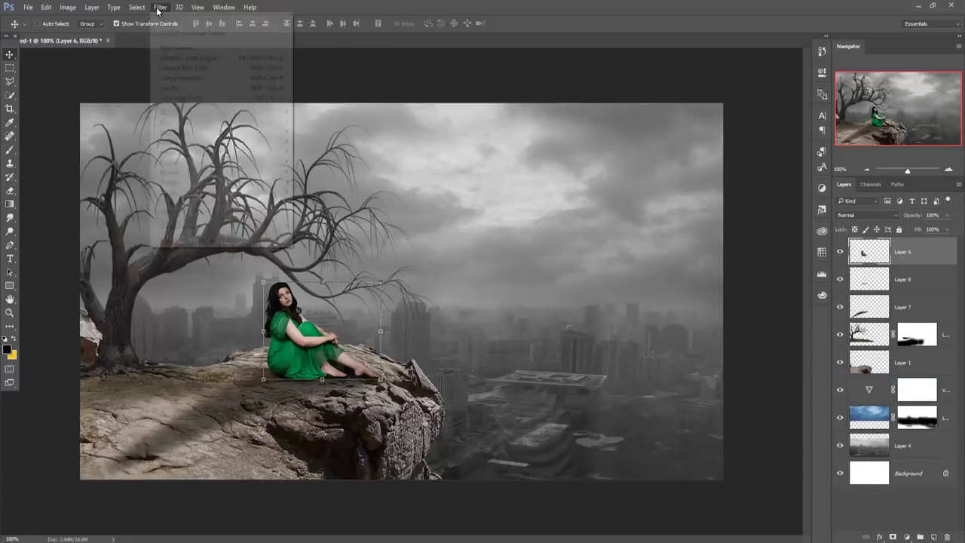
click(170, 70)
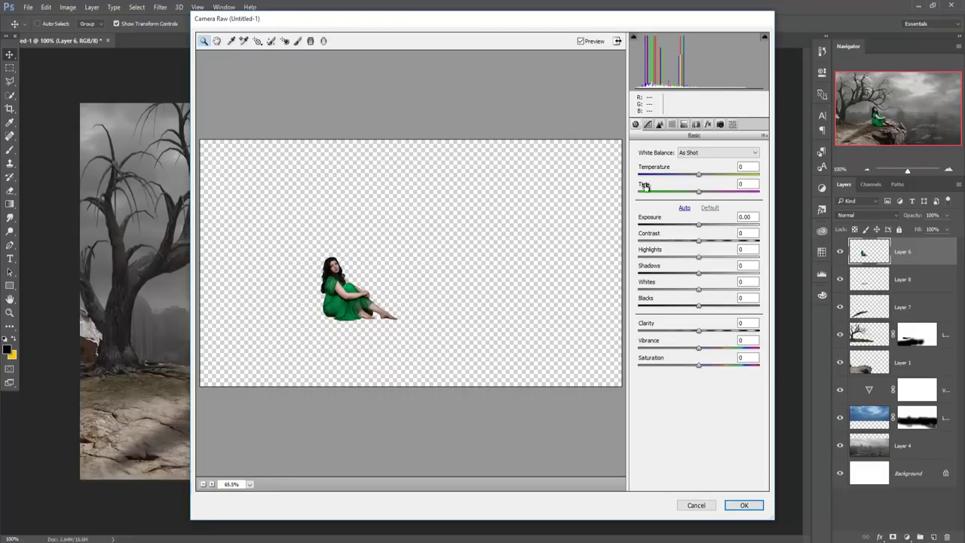
click(699, 225)
drag(699, 229, 697, 229)
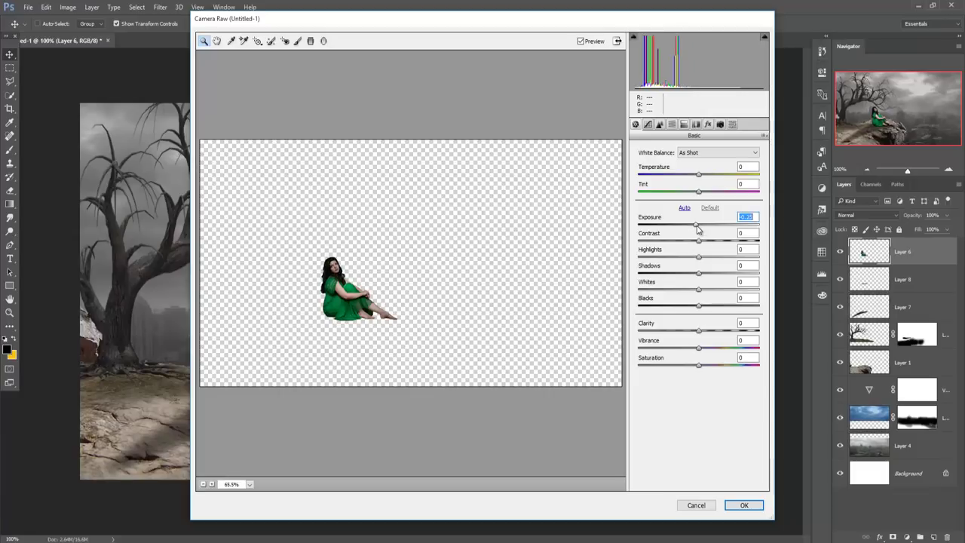
click(698, 348)
drag(698, 348, 687, 350)
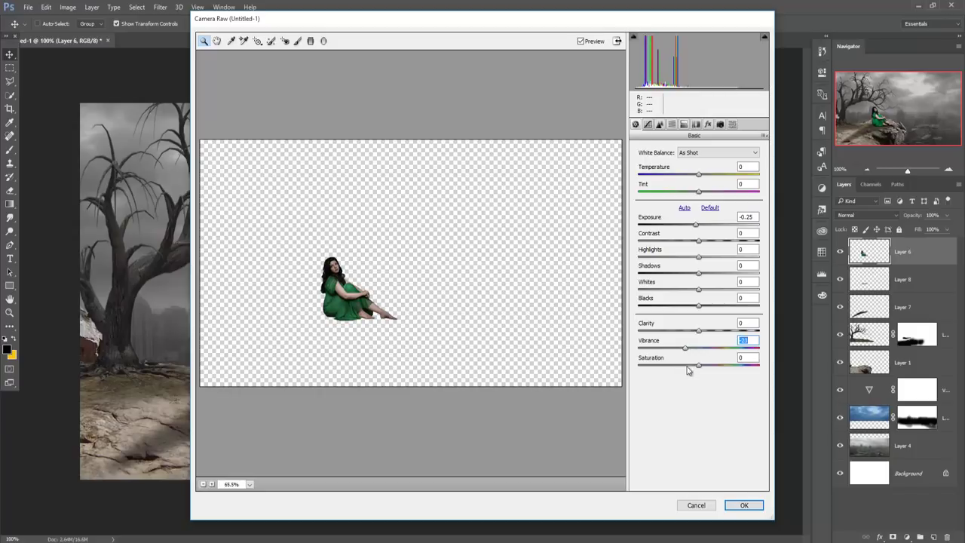
drag(698, 365, 693, 365)
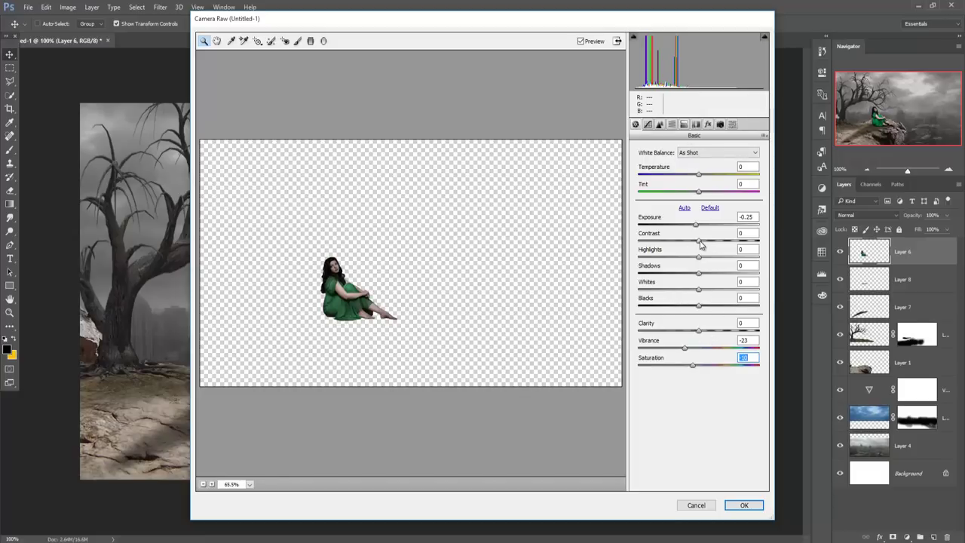
drag(701, 244, 706, 245)
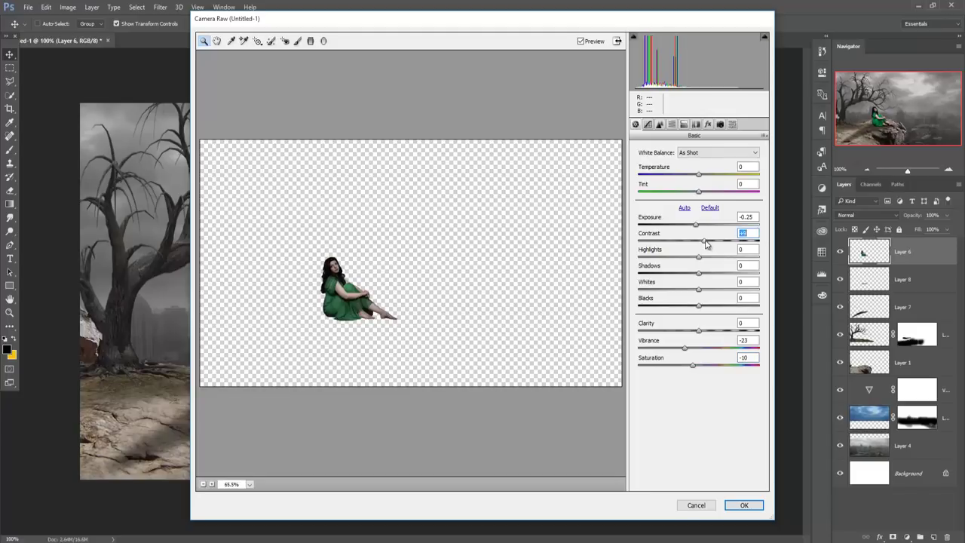
drag(686, 351, 705, 333)
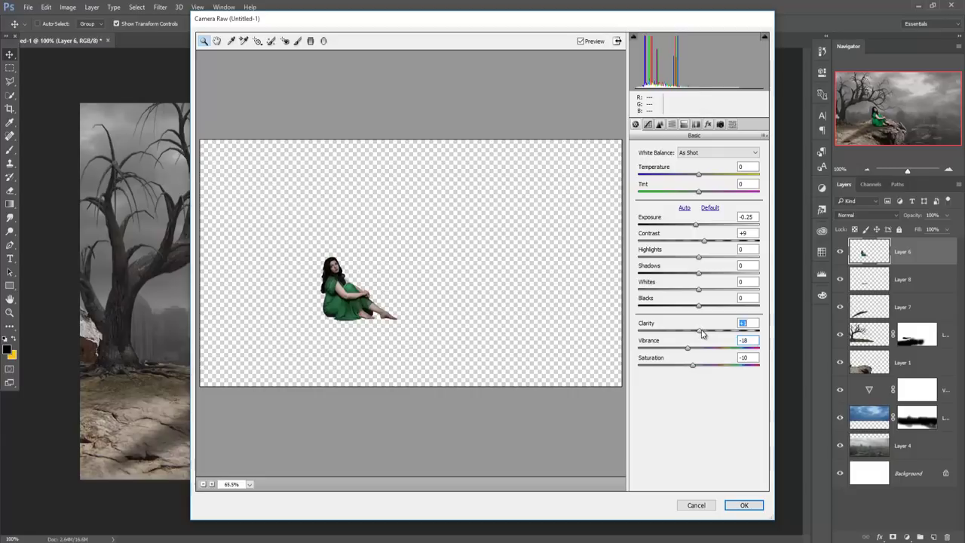
click(744, 506)
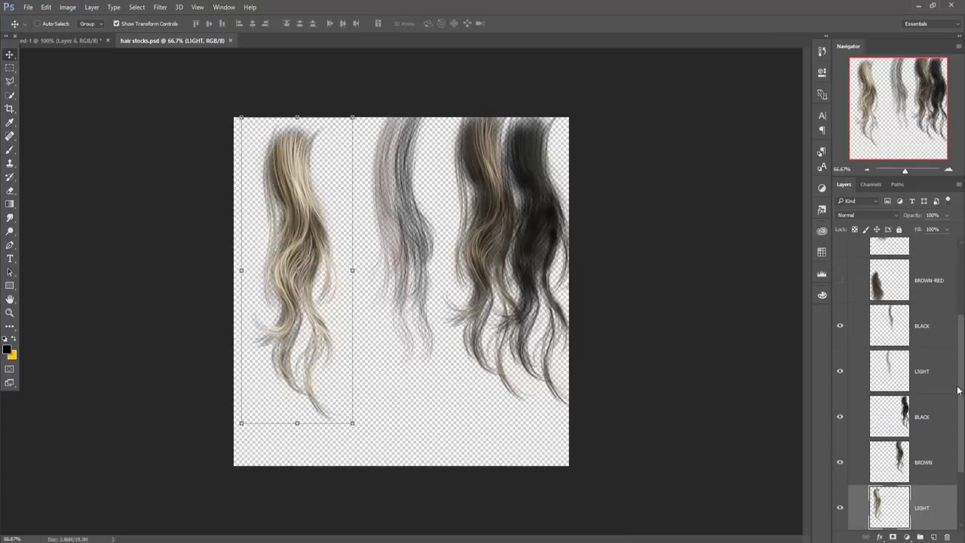
- Copy the BLACK hair layer from hair stocks.psd into the composite, shrunk near her head
click(926, 422)
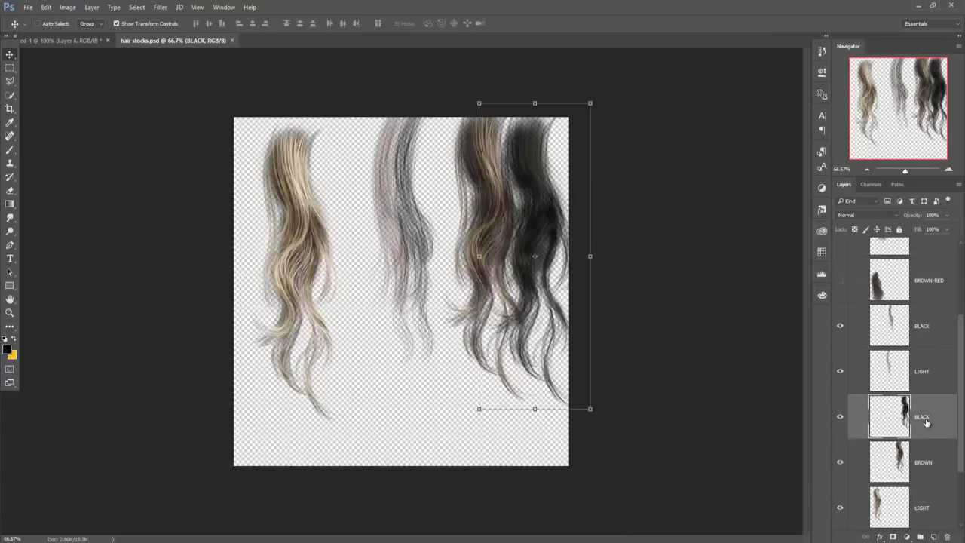
drag(173, 44, 566, 127)
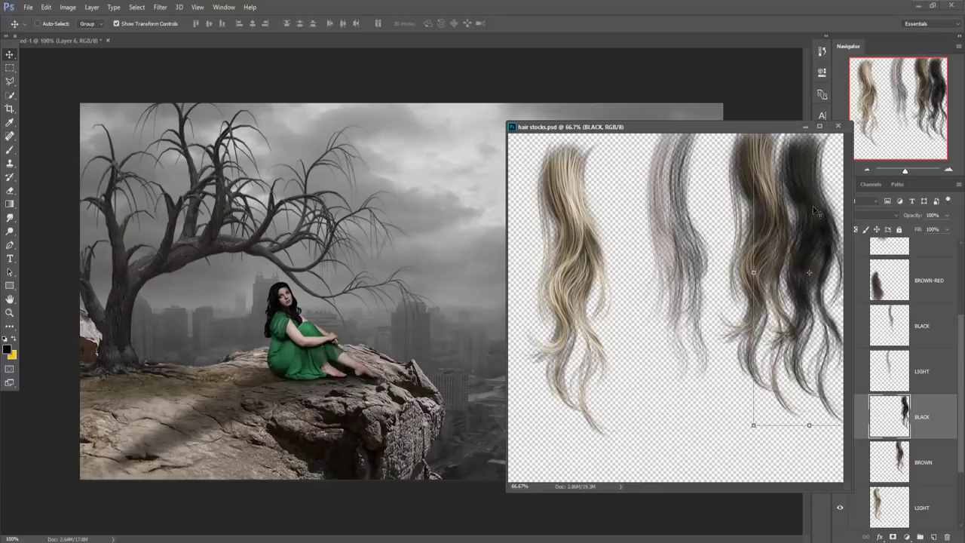
drag(813, 206, 379, 249)
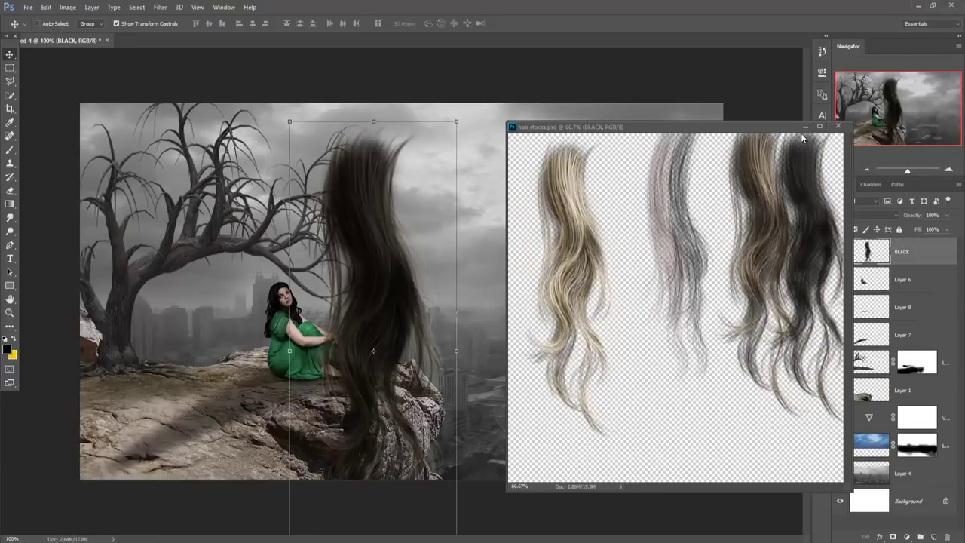
click(805, 127)
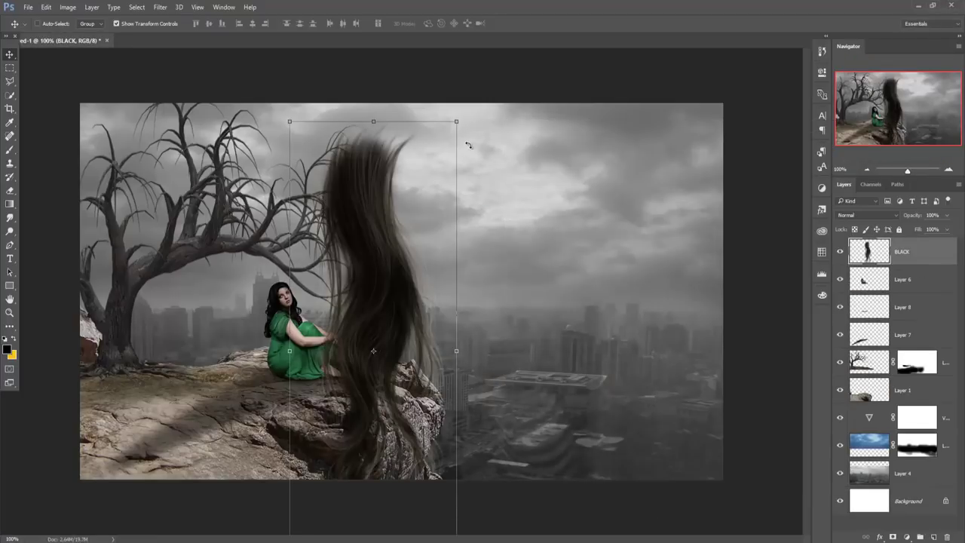
drag(457, 122, 403, 313)
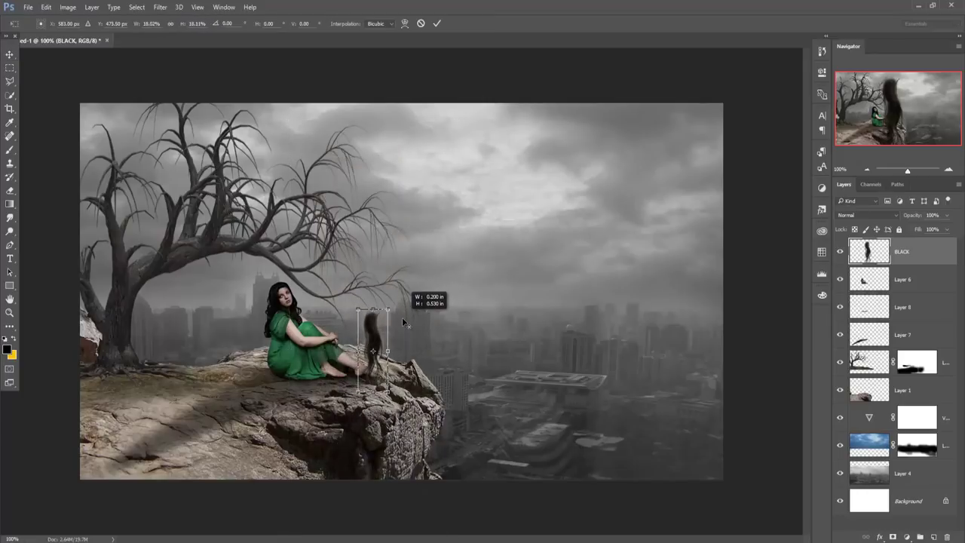
drag(361, 324, 349, 316)
drag(288, 298, 275, 299)
click(437, 23)
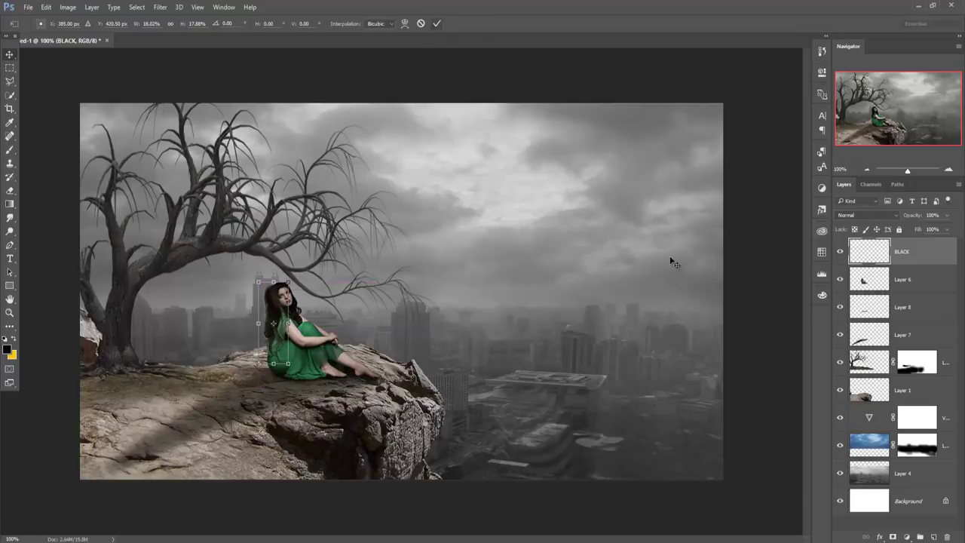
- Move the BLACK layer below Layer 6 and rotate the strand about 24.7° behind her head
drag(925, 307, 924, 304)
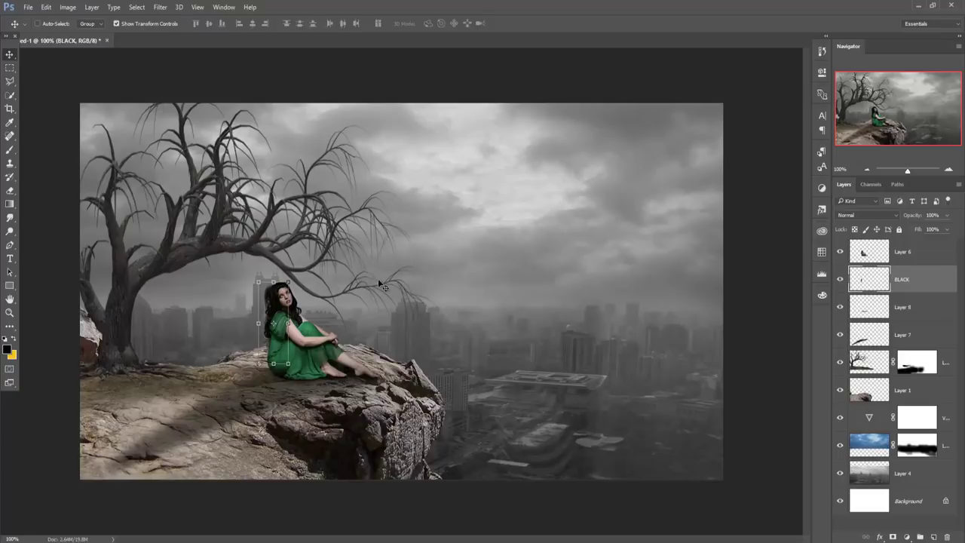
mouse_move(294, 274)
mouse_down()
mouse_move(305, 285)
mouse_move(280, 313)
mouse_up()
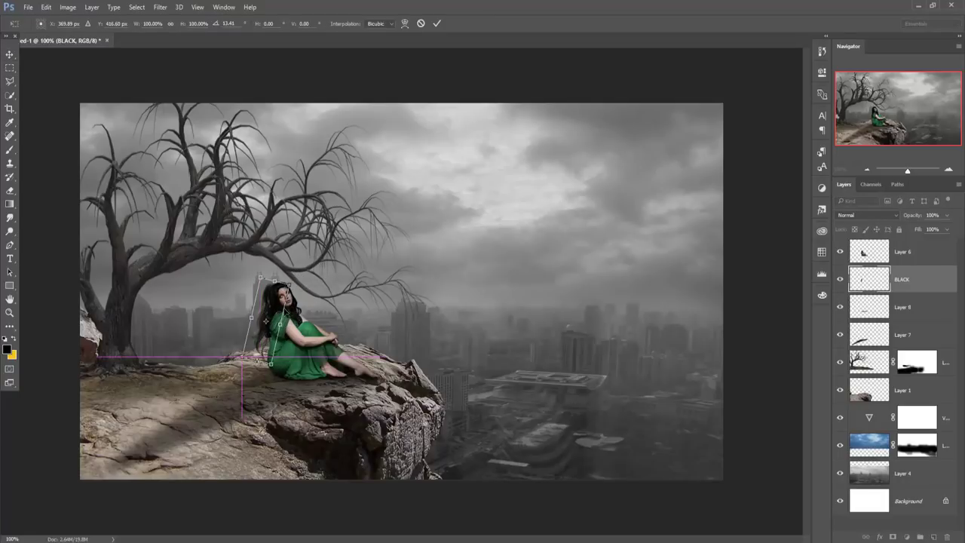
drag(306, 283, 312, 289)
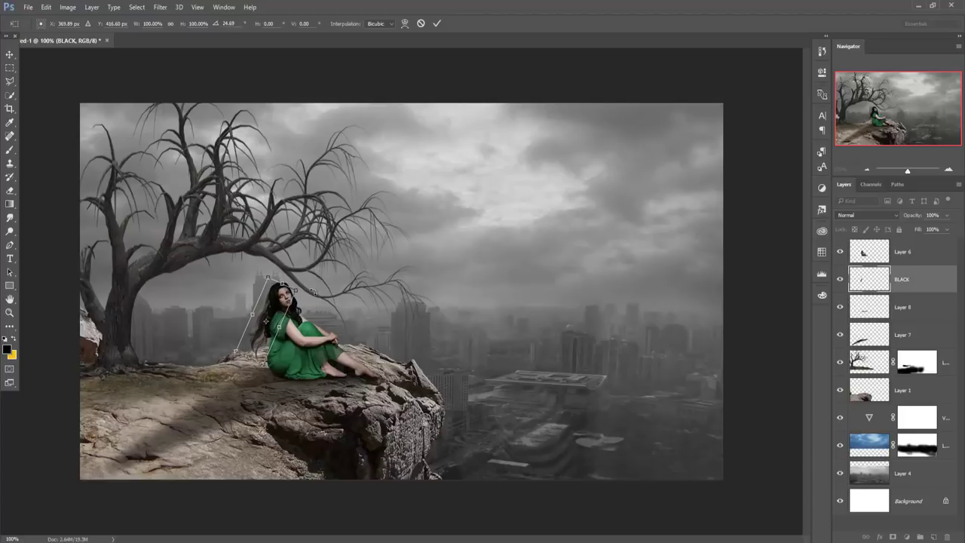
click(435, 25)
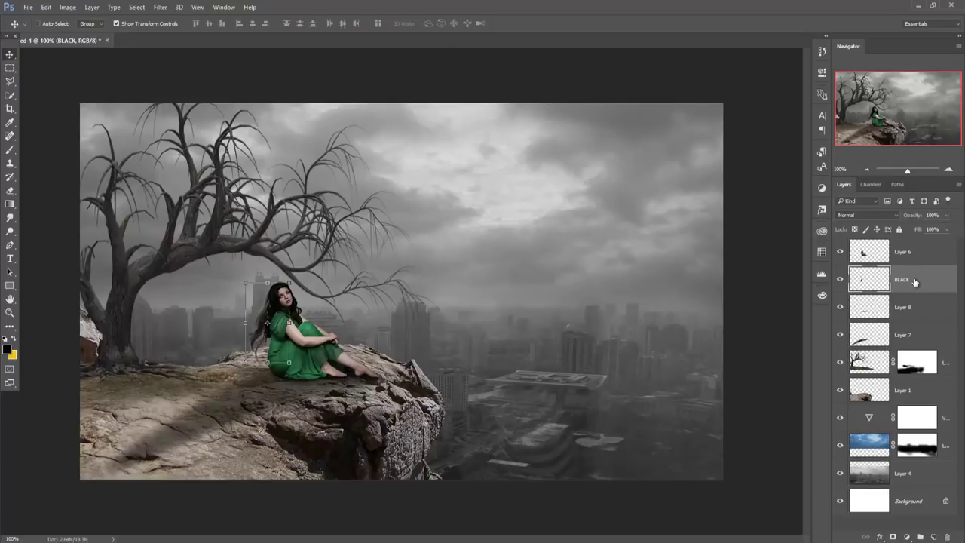
click(875, 259)
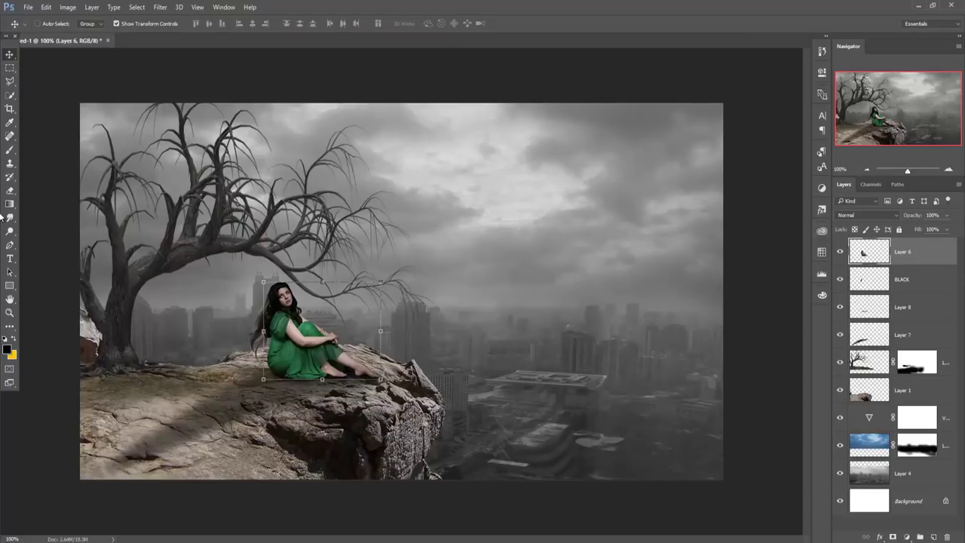
- Smudge the left edge of the woman's hair on Layer 6 outward into wispy strands
click(10, 218)
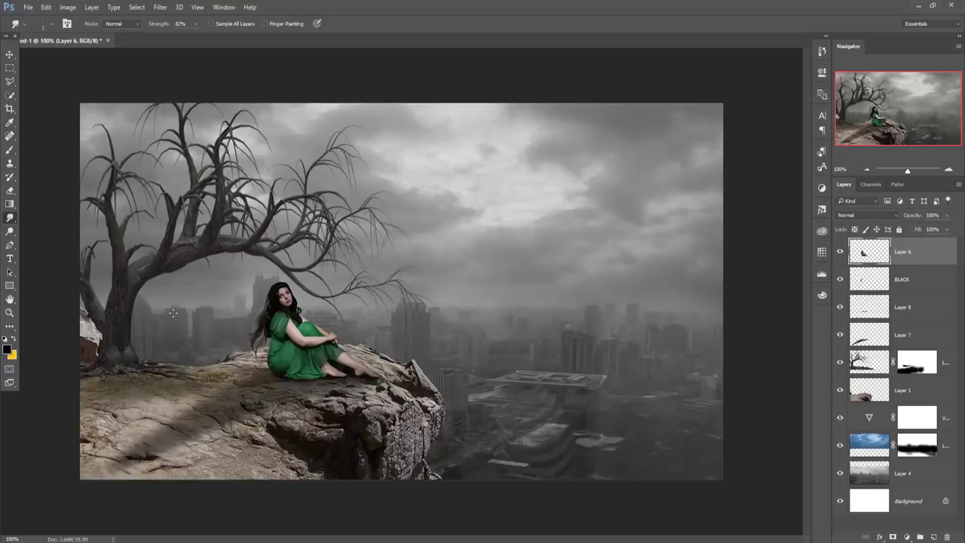
key(ctrl+plus)
key(ctrl+plus)
key(ctrl+plus)
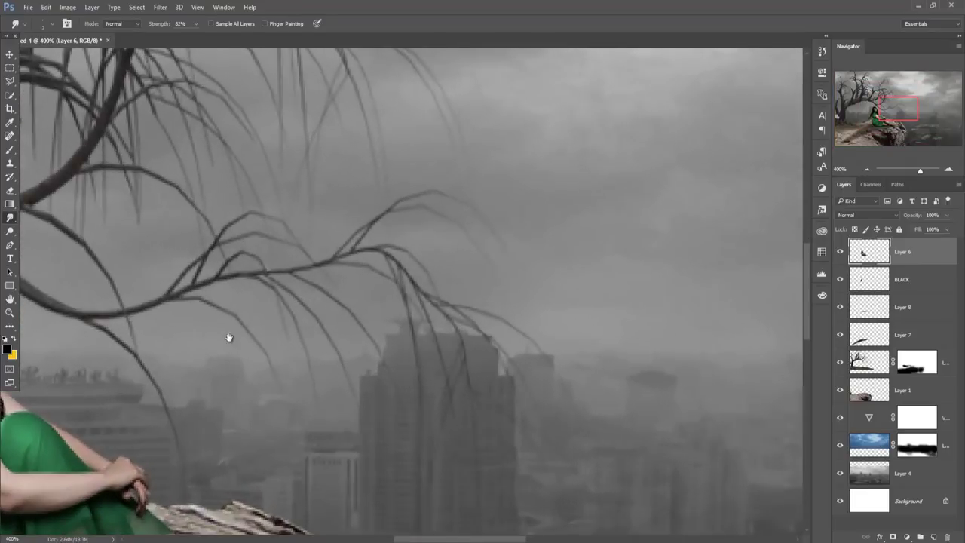
drag(228, 338, 723, 316)
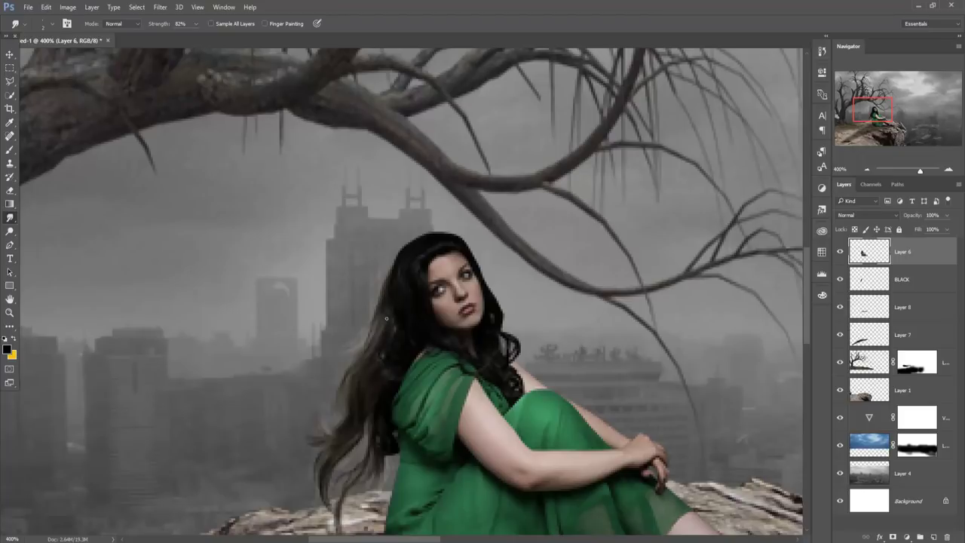
click(10, 54)
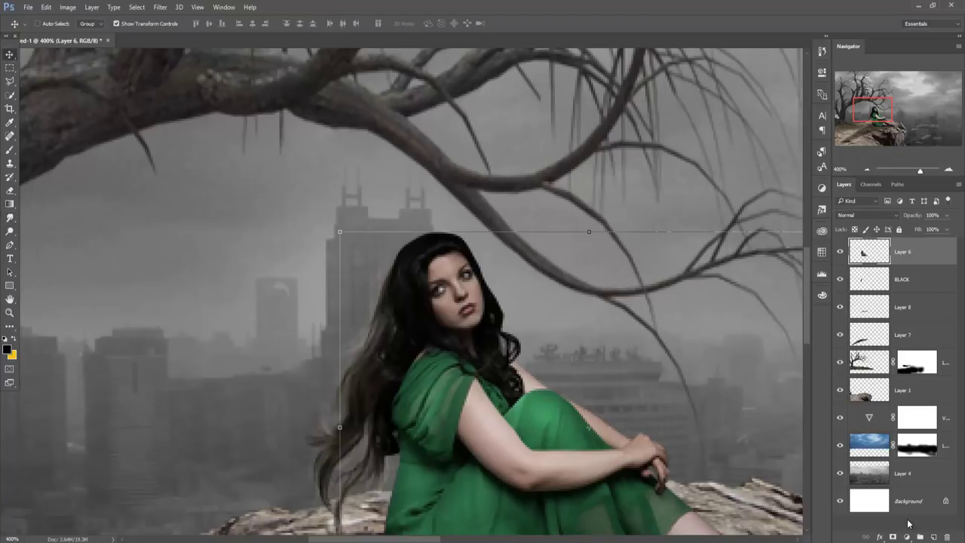
- Start duplicating the BLACK hair layer, then cancel the duplicate
right_click(917, 285)
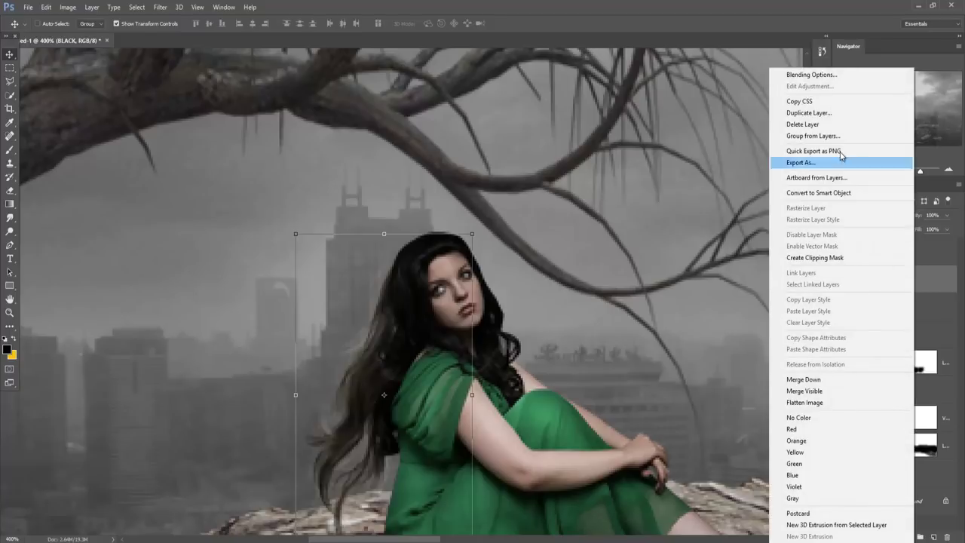
click(808, 113)
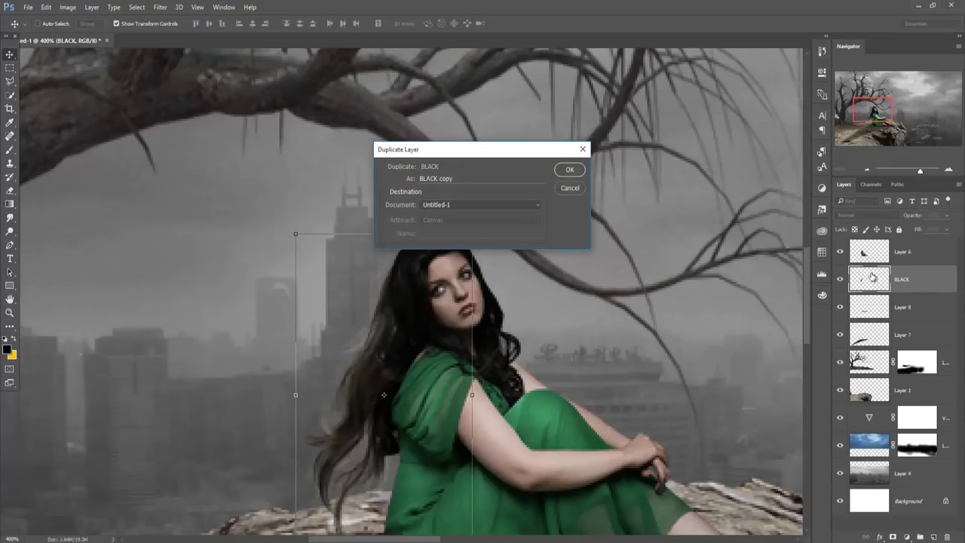
click(583, 149)
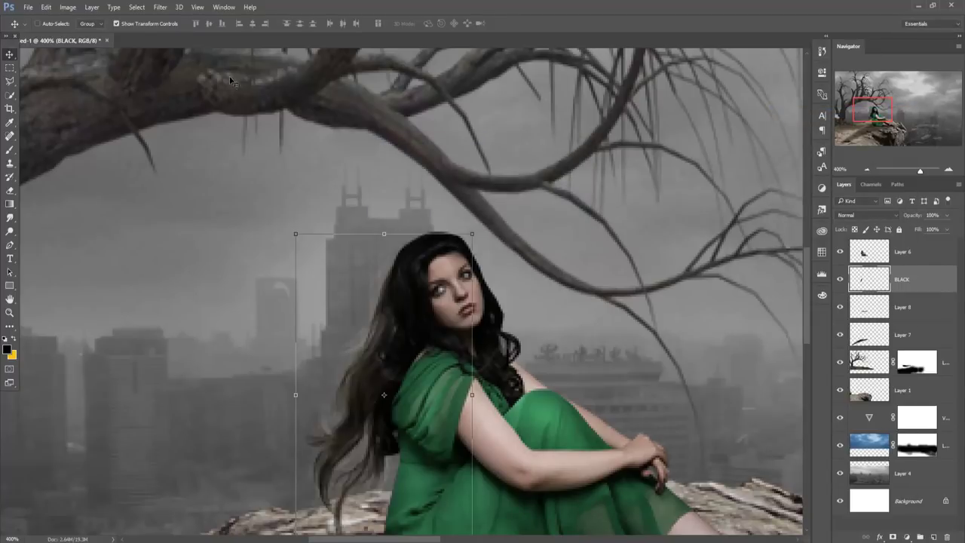
- Camera Raw the BLACK layer: Exposure -5.00, Contrast +47, Blacks -73, Clarity -28, Vibrance -44, Saturation -54
click(160, 7)
click(192, 68)
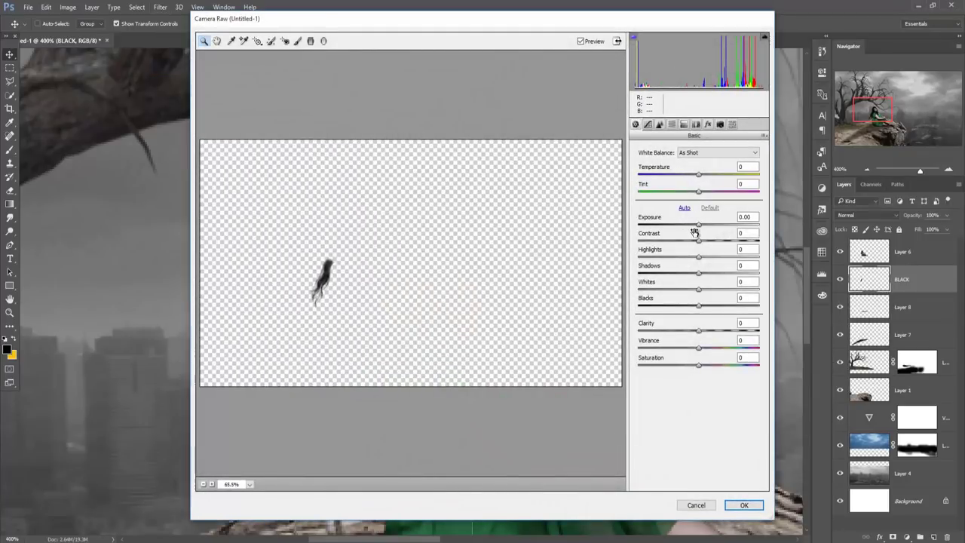
click(699, 225)
mouse_move(699, 225)
mouse_down()
mouse_move(669, 224)
mouse_move(726, 240)
mouse_up()
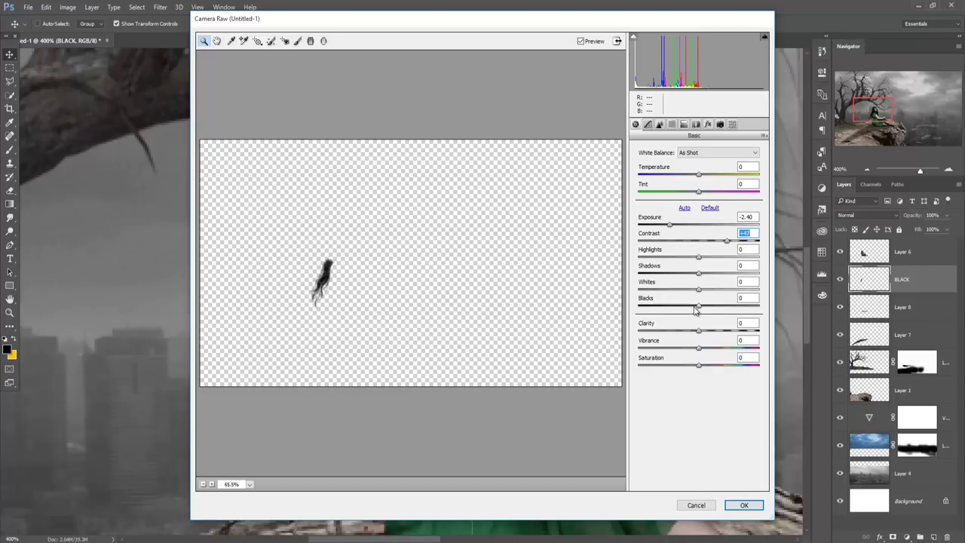
drag(698, 305, 653, 305)
mouse_move(698, 330)
mouse_down()
mouse_move(681, 330)
mouse_move(646, 365)
mouse_move(665, 366)
mouse_up()
drag(669, 224, 634, 226)
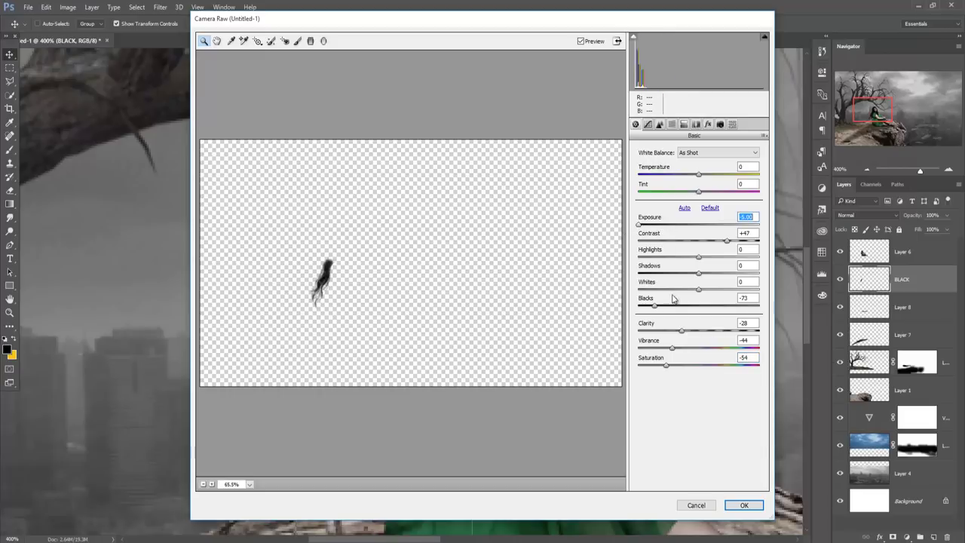
click(743, 505)
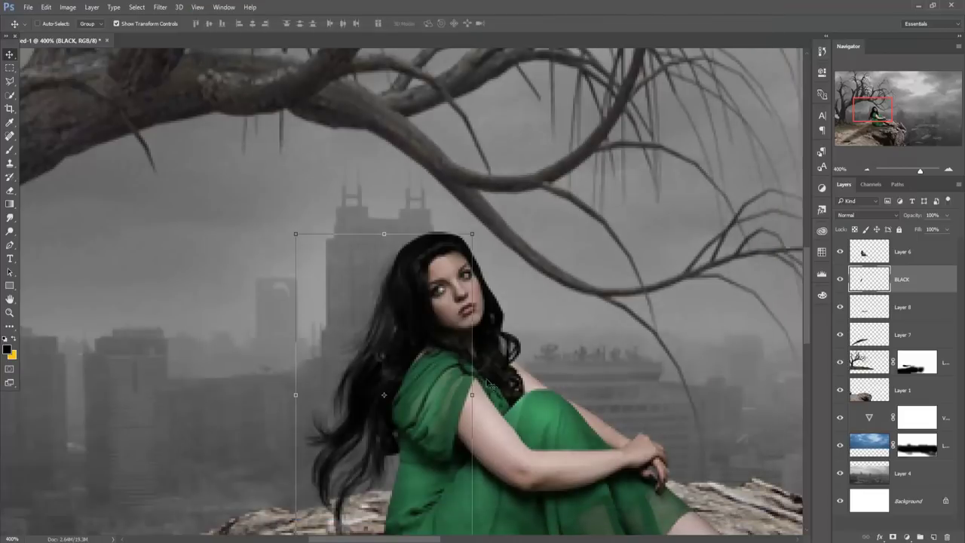
- Duplicate the BLACK hair layer twice, creating BLACK copy and BLACK copy 2
right_click(920, 290)
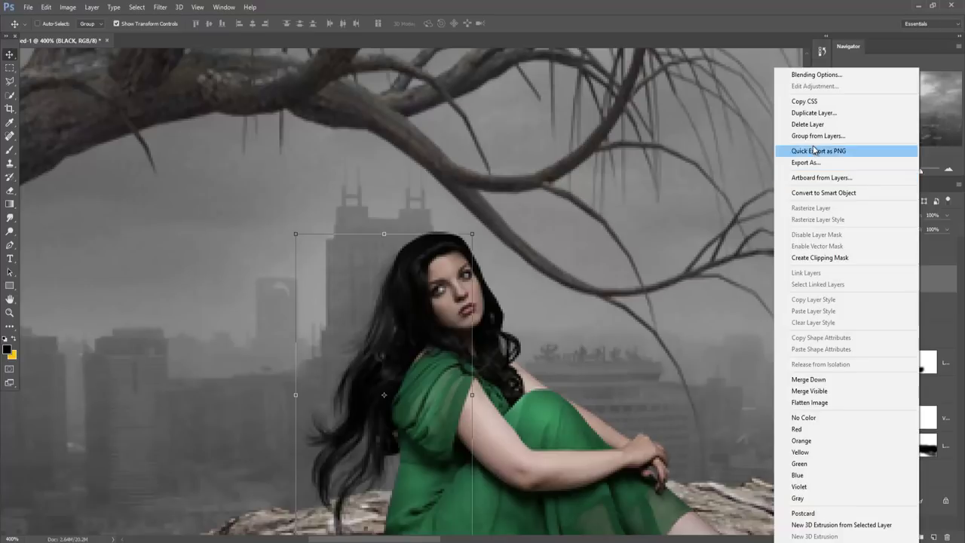
click(801, 112)
click(567, 170)
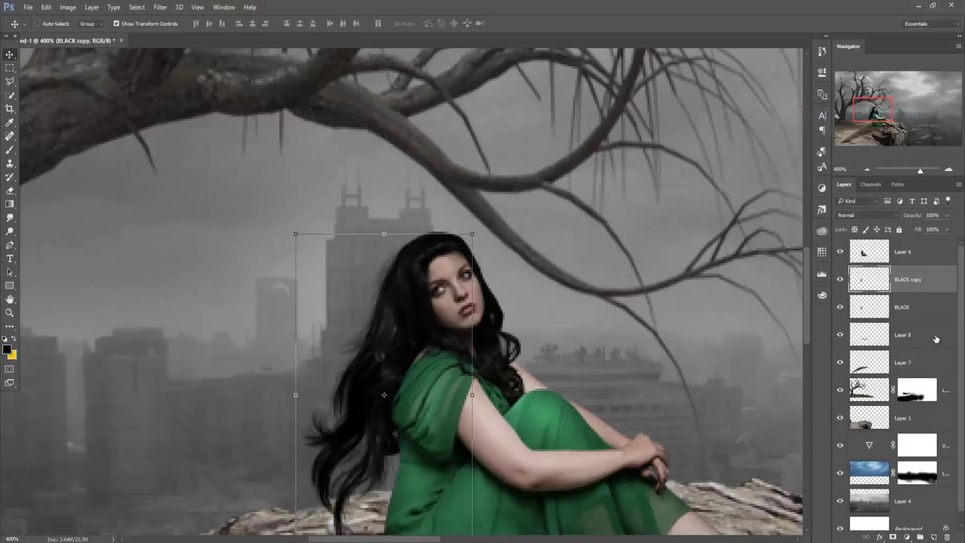
right_click(912, 286)
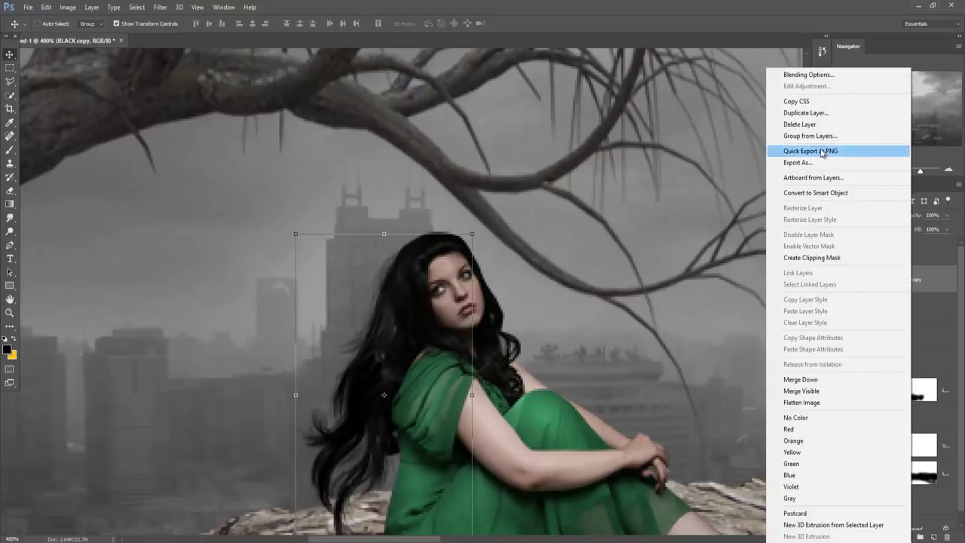
click(803, 113)
click(570, 170)
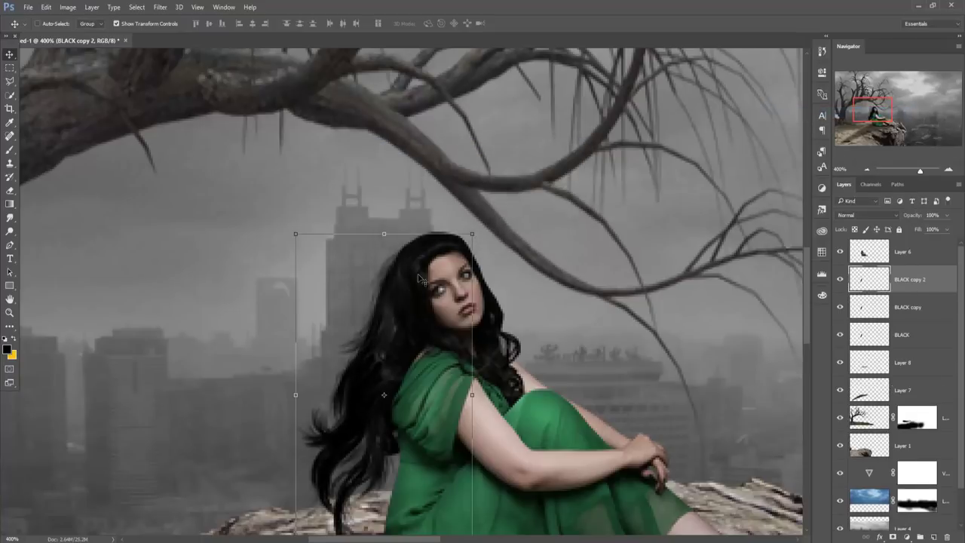
- Move the copied hair strand up toward the branch
mouse_move(419, 234)
mouse_down()
mouse_move(512, 143)
mouse_move(539, 96)
mouse_up()
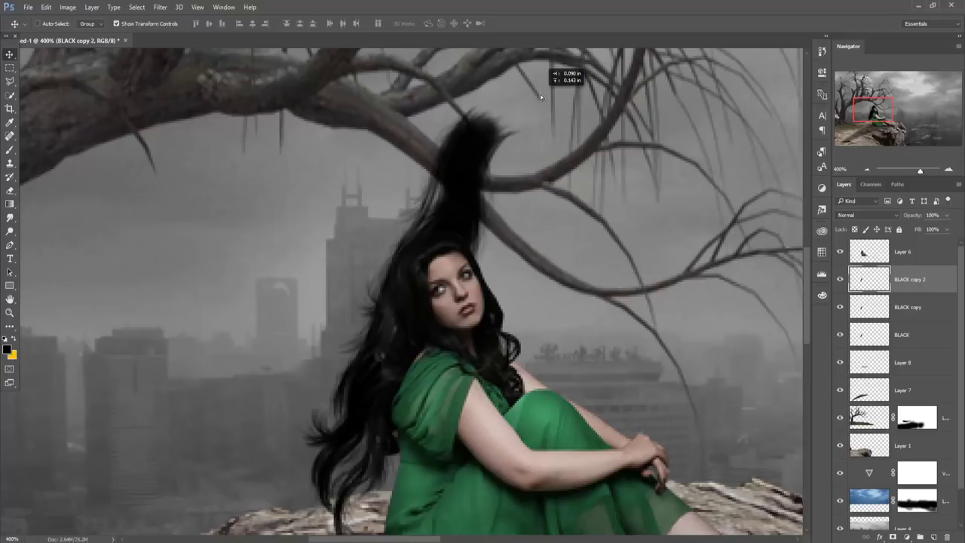
key(ctrl+t)
key(Return)
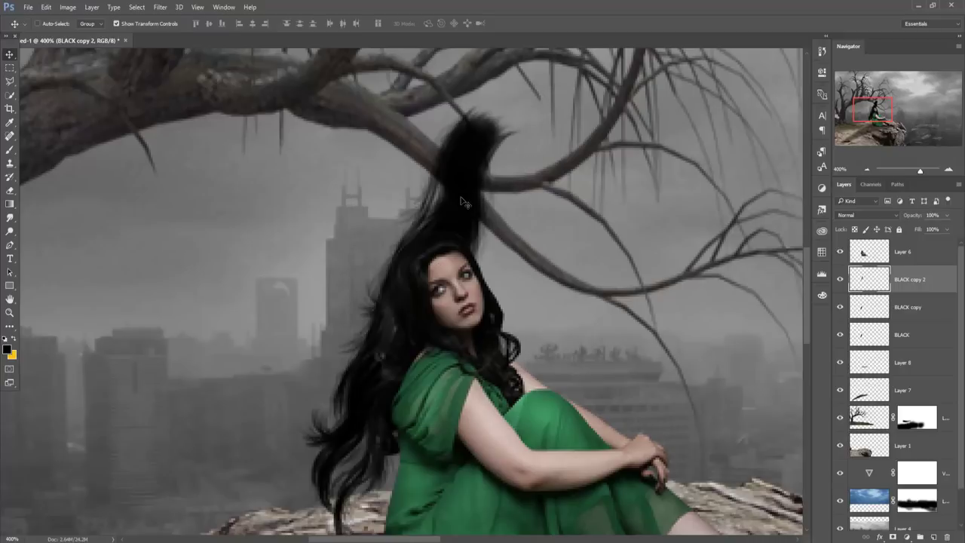
key(ctrl+t)
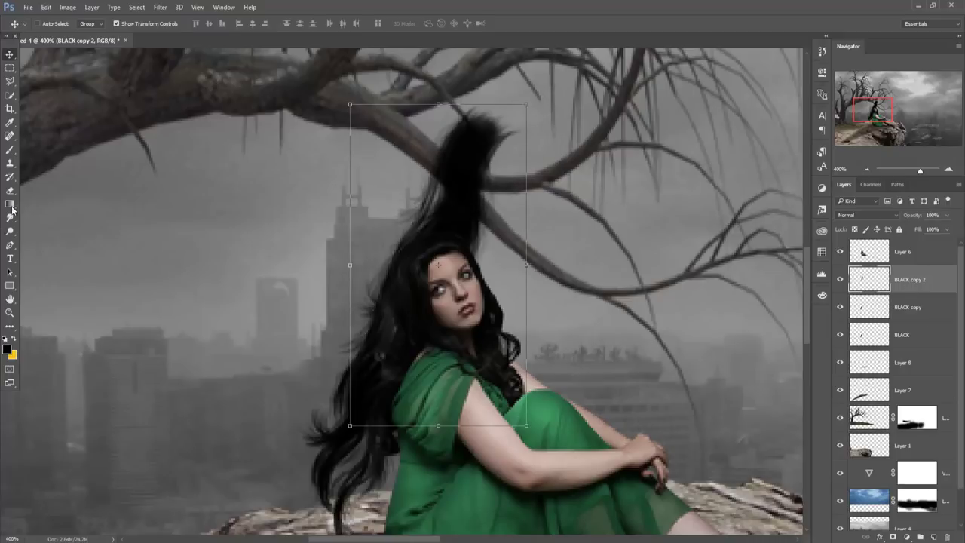
- Erase the tall stray hair above her head and the smudge near the branch
click(10, 190)
mouse_move(468, 135)
mouse_down()
mouse_move(445, 155)
mouse_move(493, 192)
mouse_up()
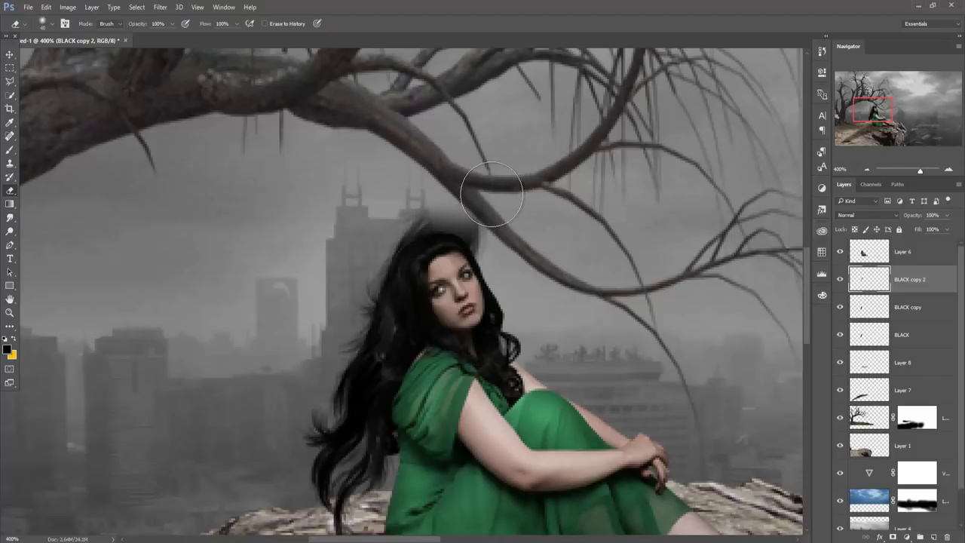
key(bracketleft)
key(bracketleft)
key(bracketleft)
mouse_move(488, 239)
mouse_down()
mouse_move(407, 211)
mouse_move(468, 211)
mouse_move(411, 218)
mouse_move(477, 224)
mouse_move(394, 239)
mouse_move(468, 233)
mouse_move(482, 260)
mouse_move(479, 251)
mouse_up()
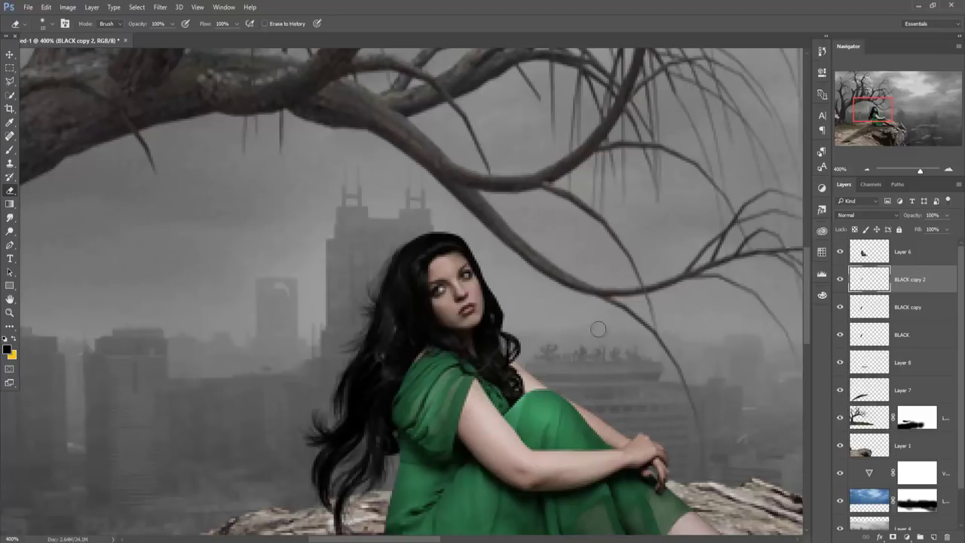
click(904, 309)
- Duplicate BLACK copy as BLACK copy 3 and move the strand up and right
right_click(904, 308)
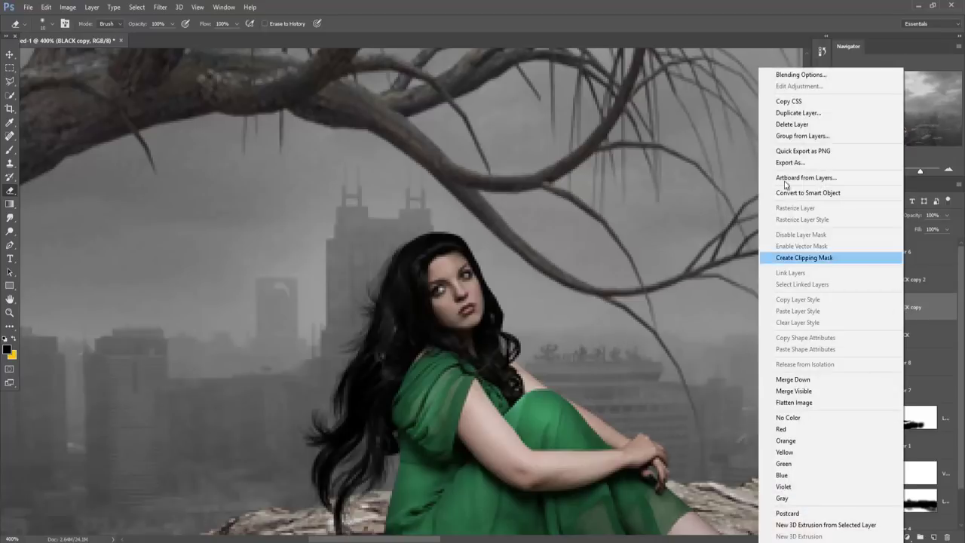
click(776, 112)
click(570, 170)
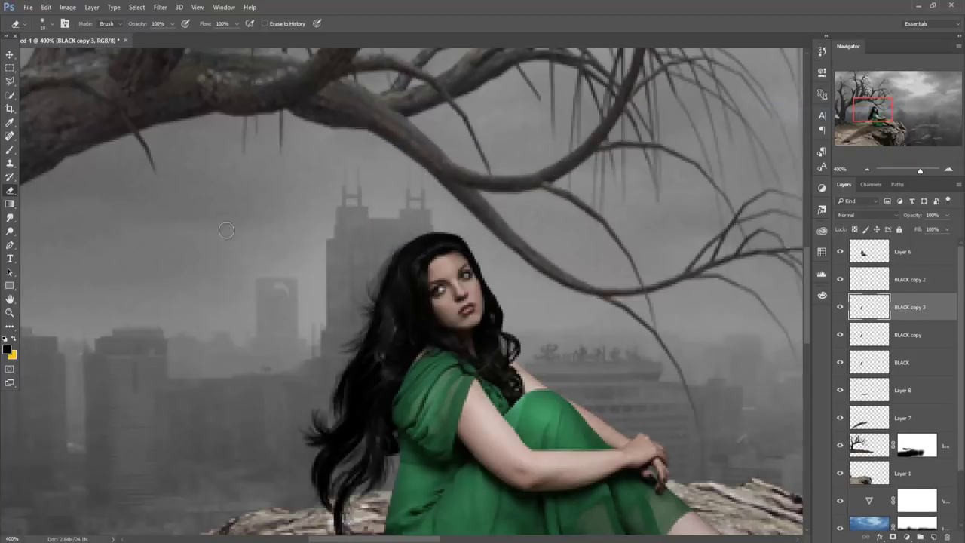
click(9, 54)
drag(332, 322, 517, 308)
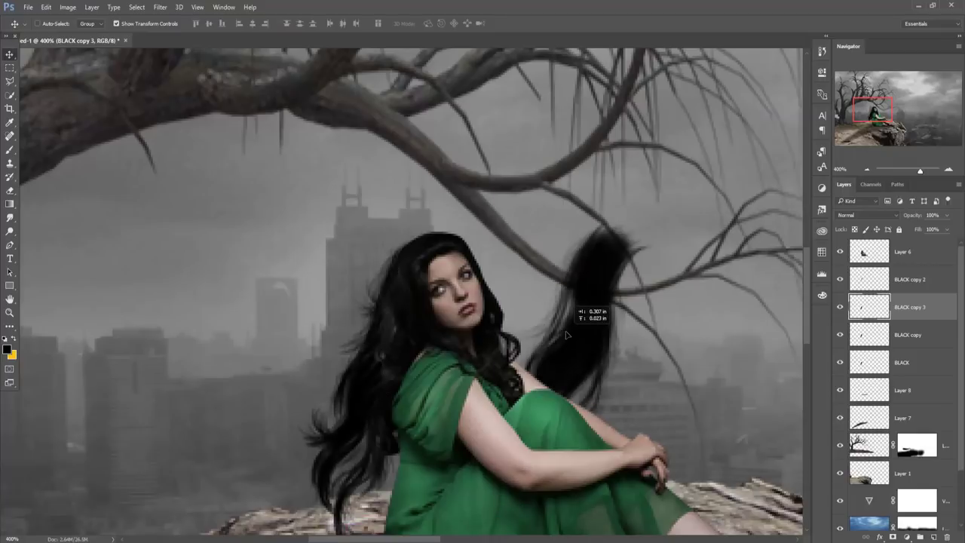
- Flip the strand with negative width, widen it slightly over her hair, and commit
mouse_move(631, 378)
mouse_down()
mouse_move(286, 344)
mouse_move(424, 351)
mouse_move(414, 340)
mouse_up()
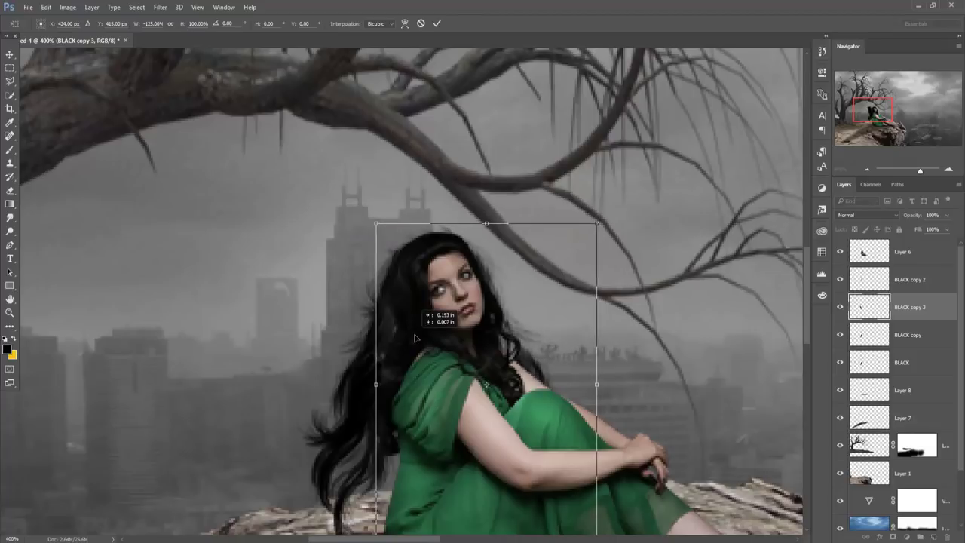
drag(414, 340, 414, 339)
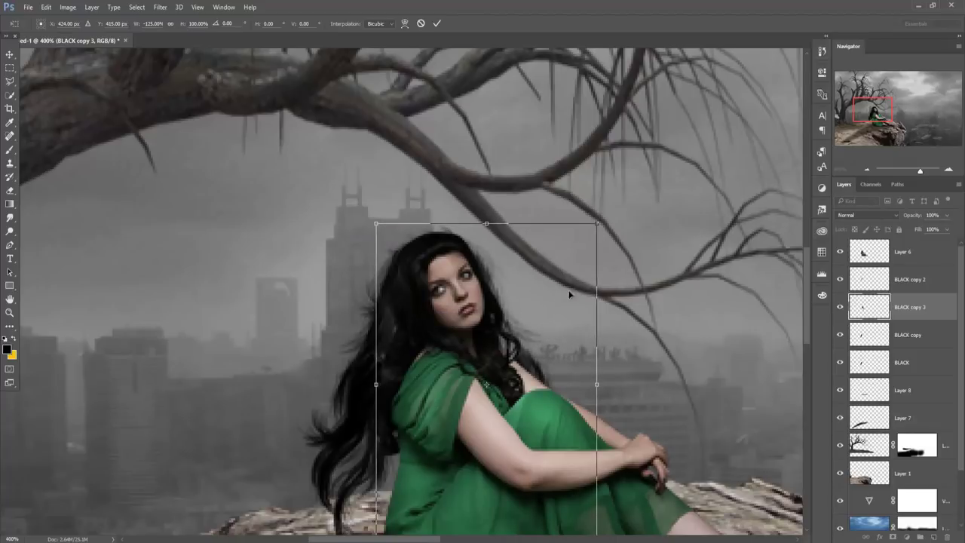
drag(598, 220, 613, 226)
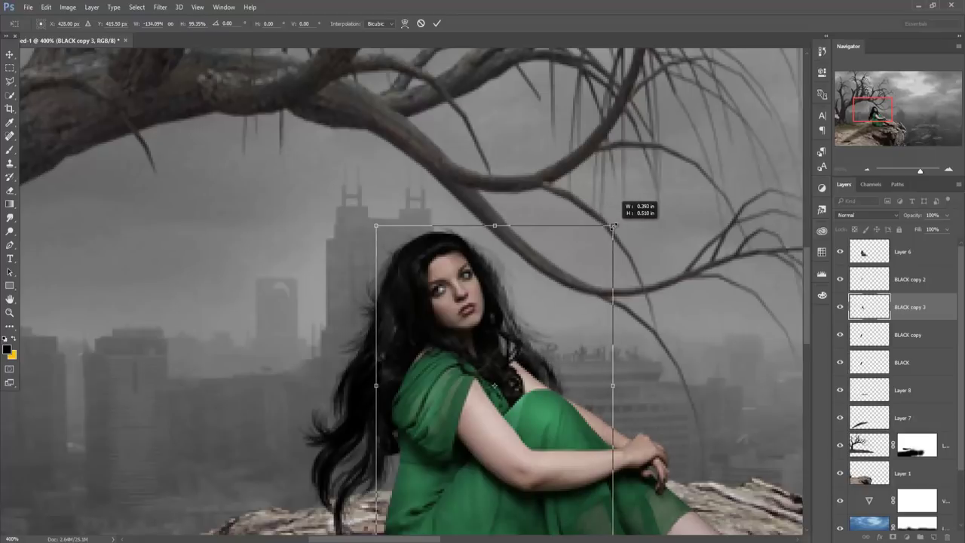
drag(613, 225, 611, 227)
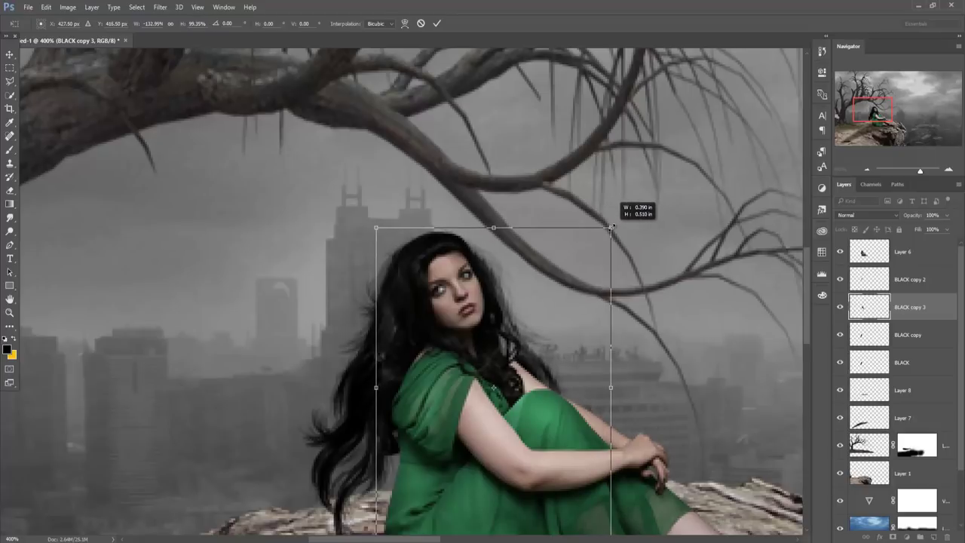
click(437, 23)
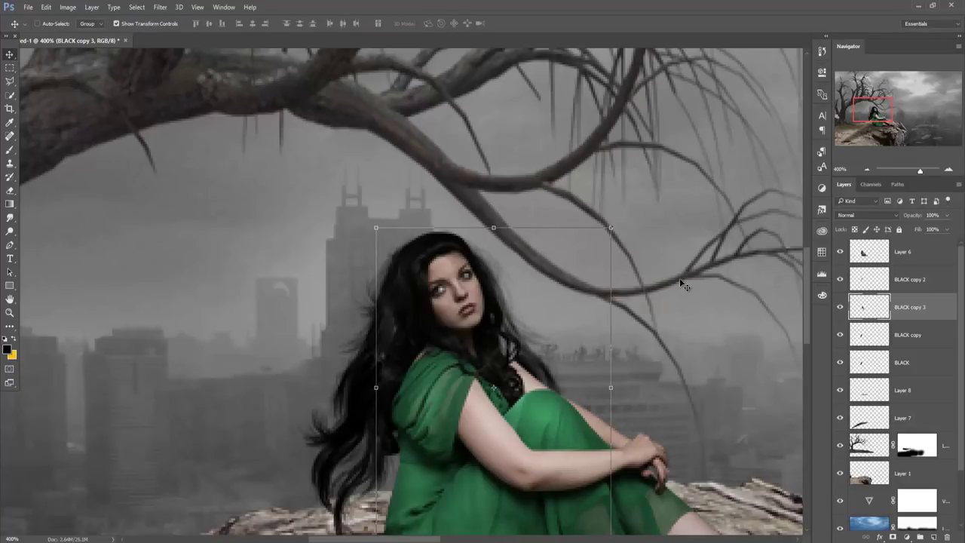
scroll(683, 283, down, 2)
scroll(672, 338, down, 2)
scroll(666, 363, down, 2)
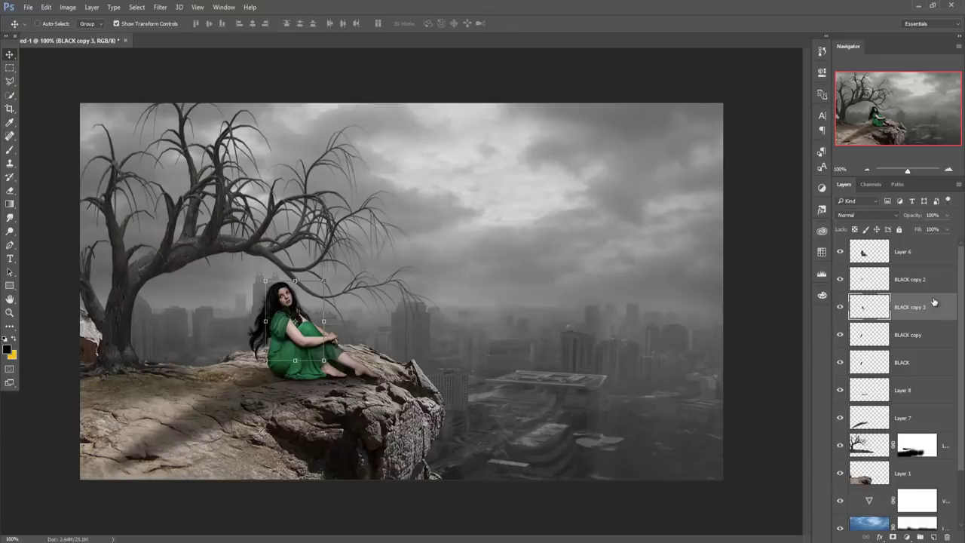
- Duplicate BLACK as BLACK copy 4, move it onto her hair, and scale toward 69% × 76%
click(924, 252)
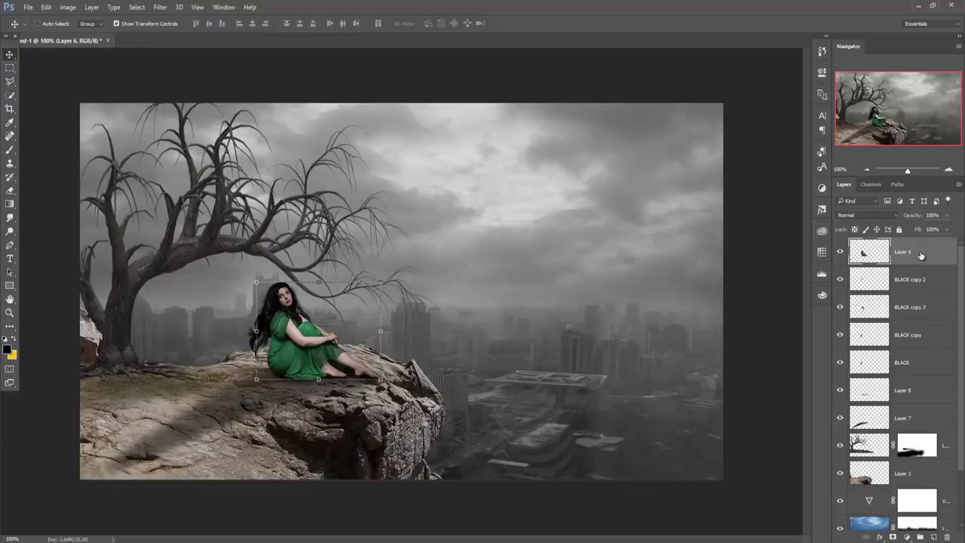
click(914, 361)
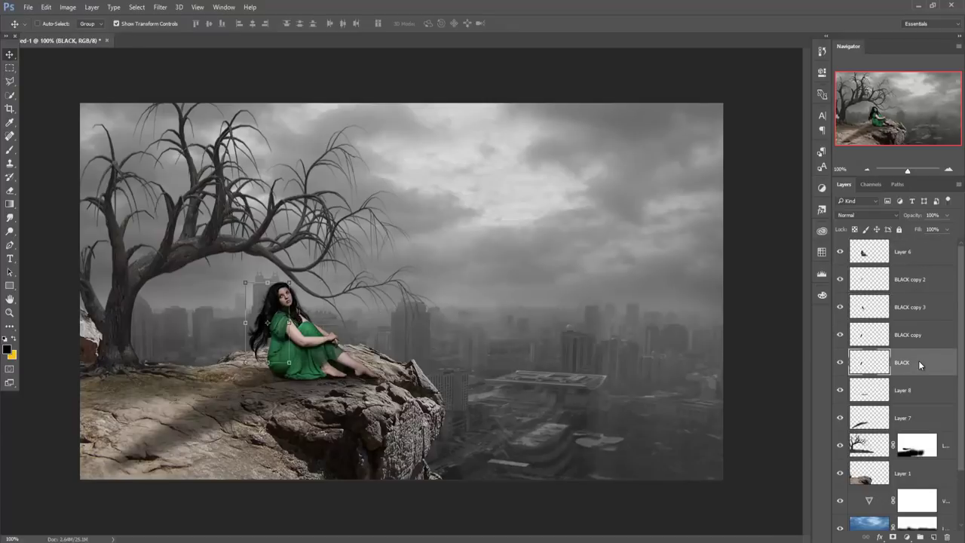
right_click(918, 361)
click(812, 112)
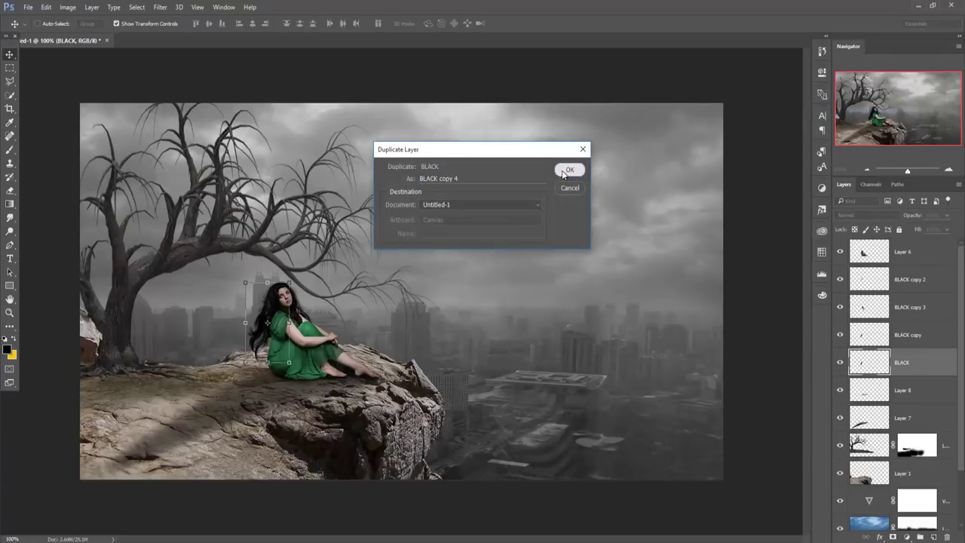
click(569, 170)
drag(283, 318, 292, 324)
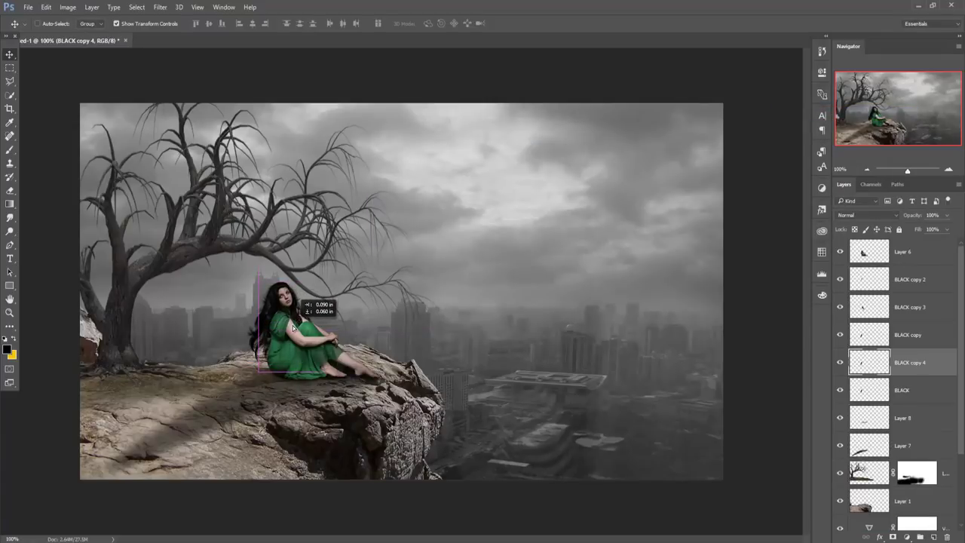
mouse_move(293, 324)
mouse_down()
mouse_move(293, 357)
mouse_move(279, 349)
mouse_up()
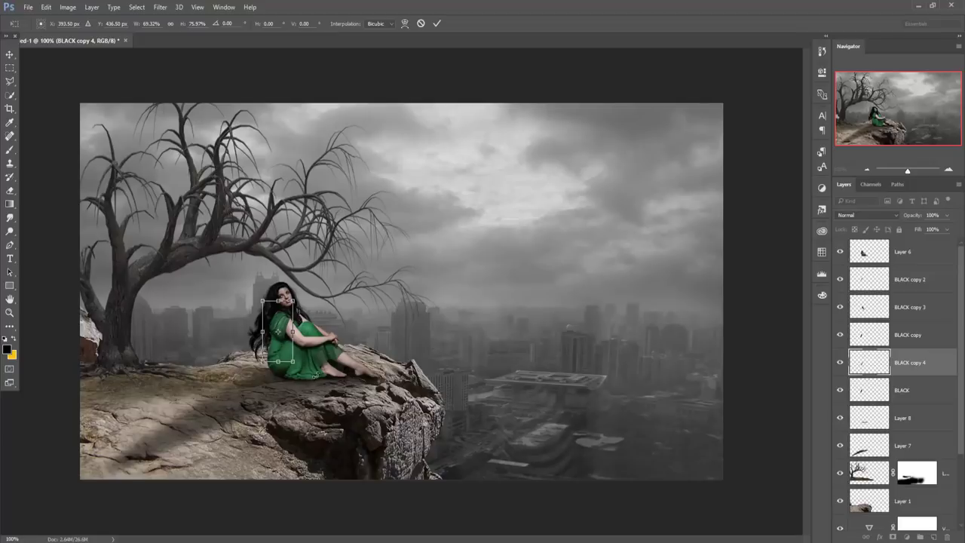
- Commit the hair strand transform and browse adjustment layers without adding one
click(437, 24)
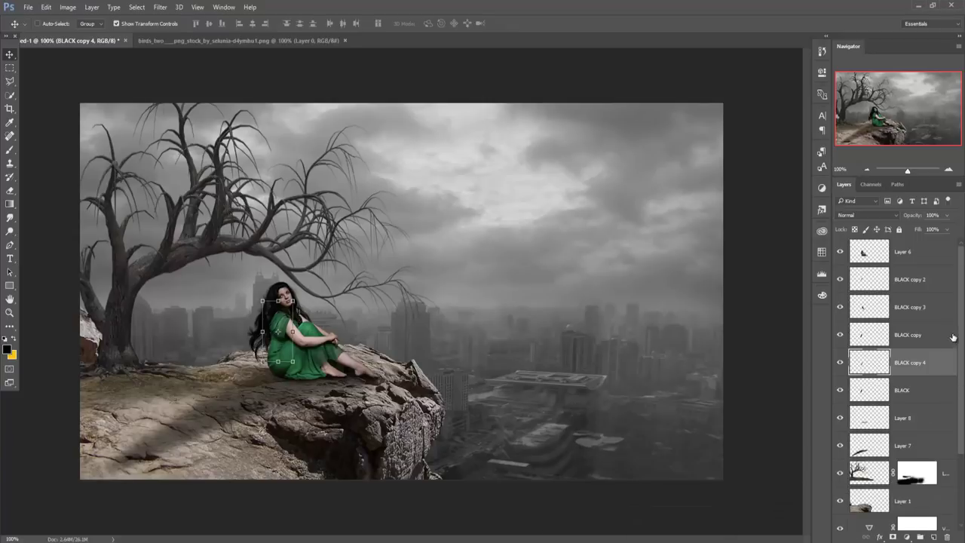
scroll(905, 428, down, 2)
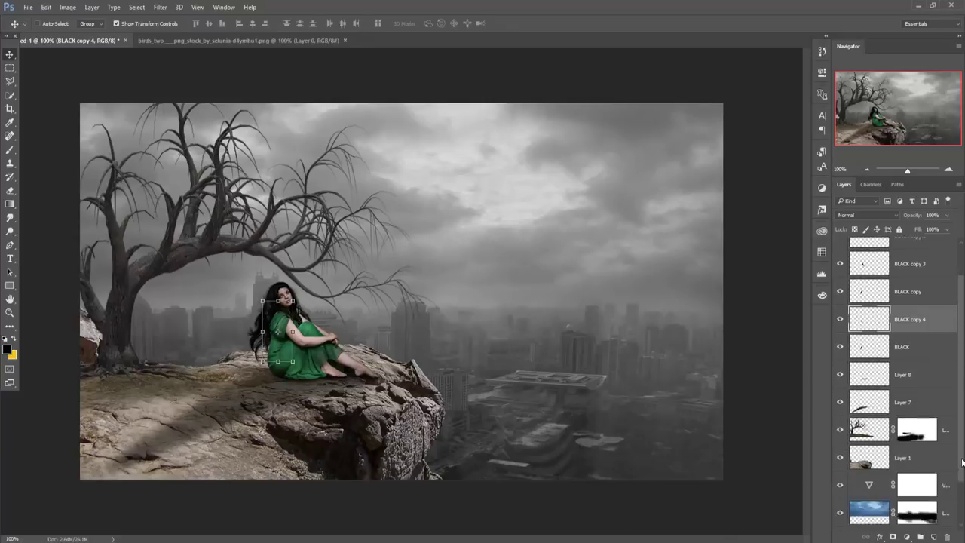
scroll(904, 429, down, 2)
click(952, 437)
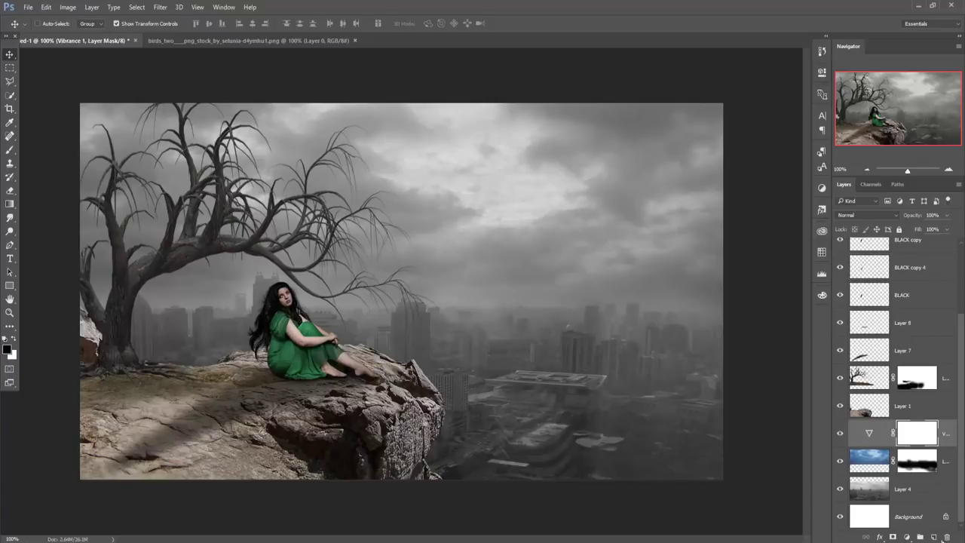
click(908, 536)
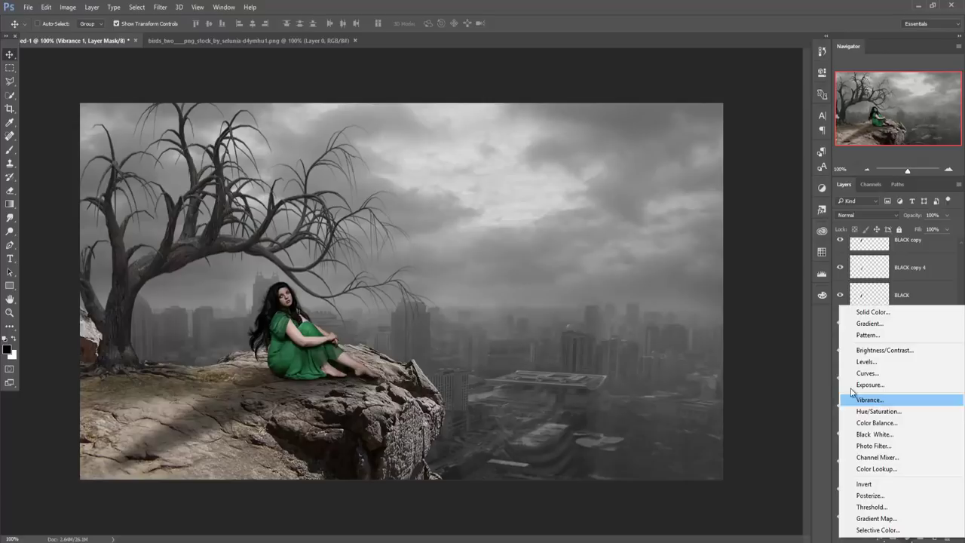
click(780, 366)
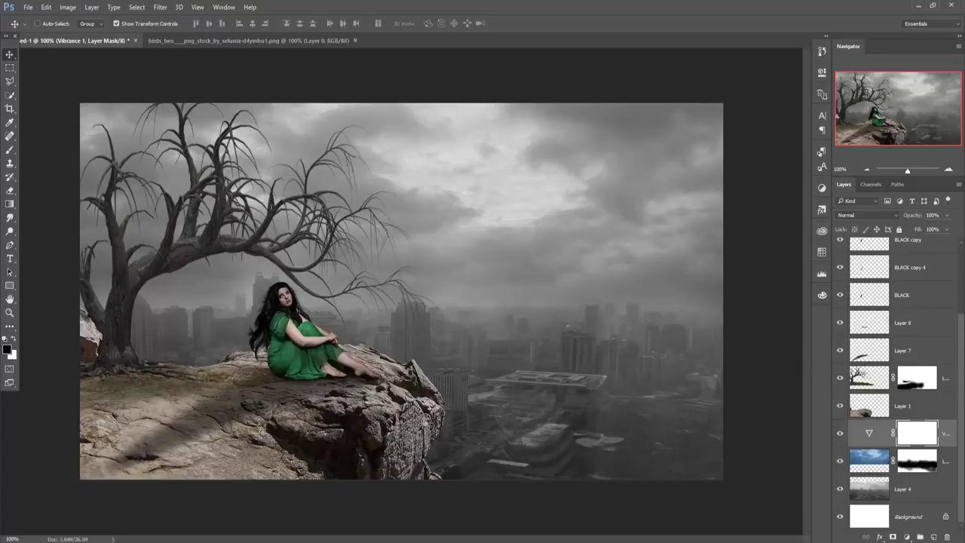
drag(963, 336, 963, 268)
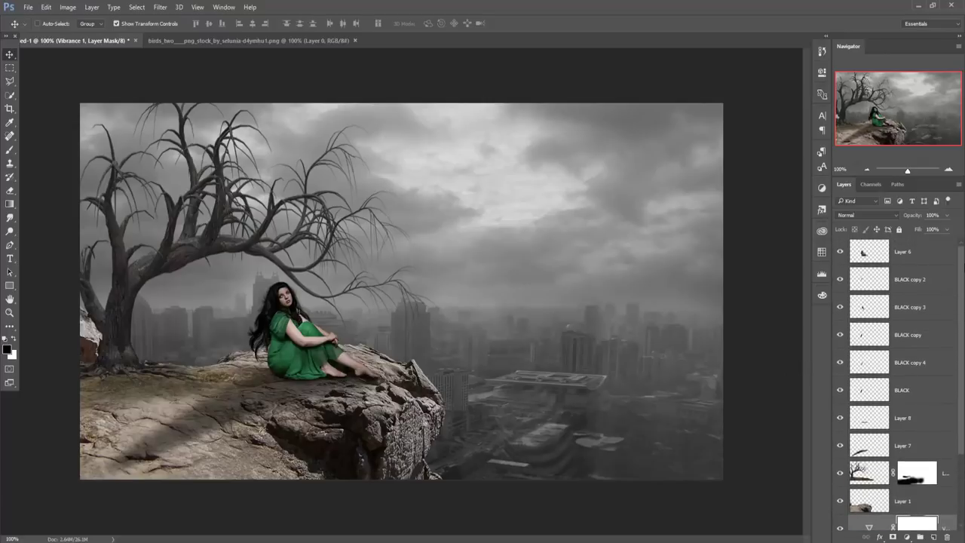
- Bring the birds image onto the composite as a new layer
drag(220, 42, 772, 154)
drag(791, 249, 606, 225)
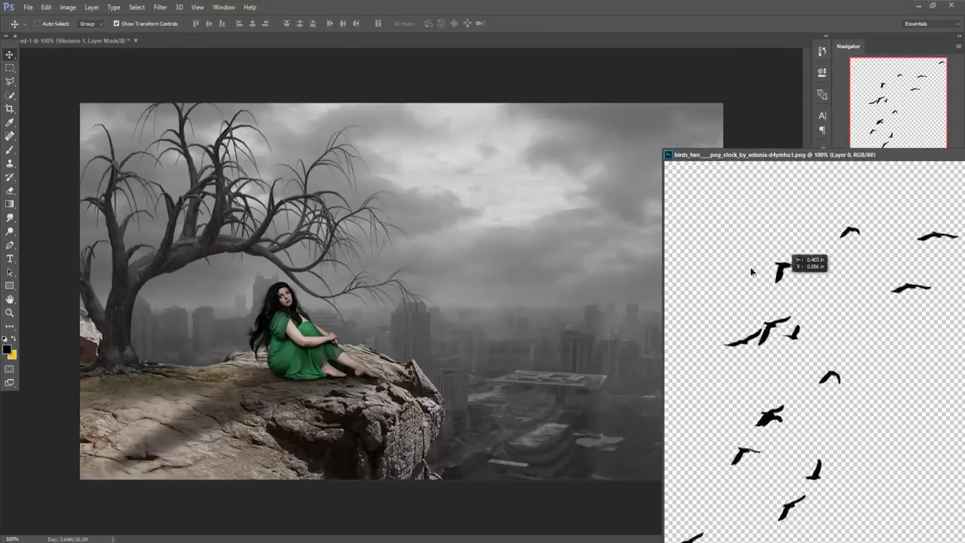
drag(951, 158, 475, 192)
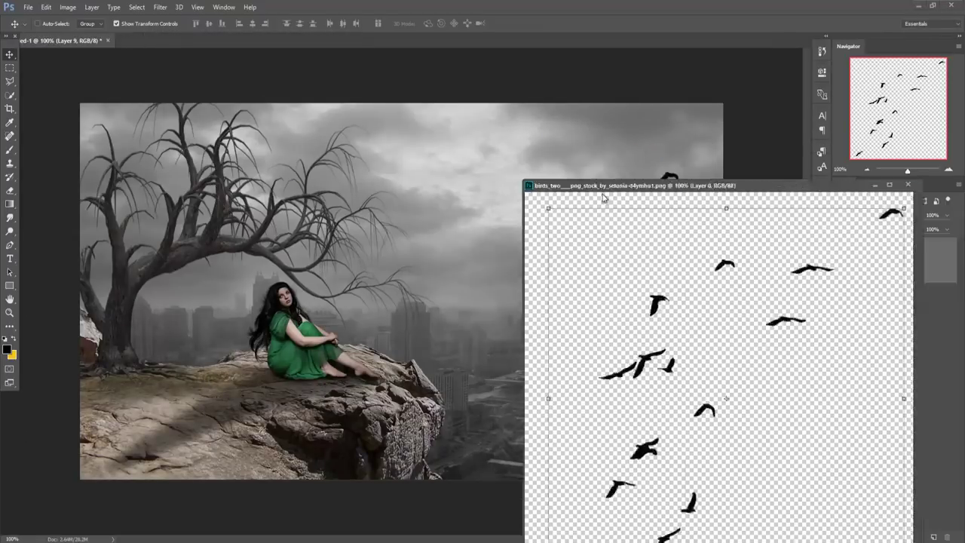
click(539, 192)
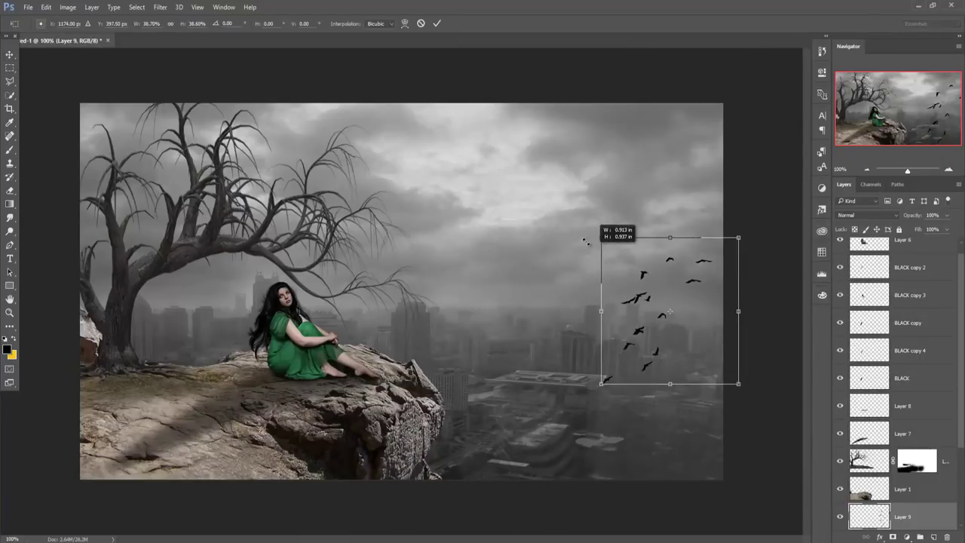
- Shrink the flock into the upper-right sky, commit, and Alt-drag a duplicate left
drag(492, 121, 586, 222)
drag(618, 270, 556, 208)
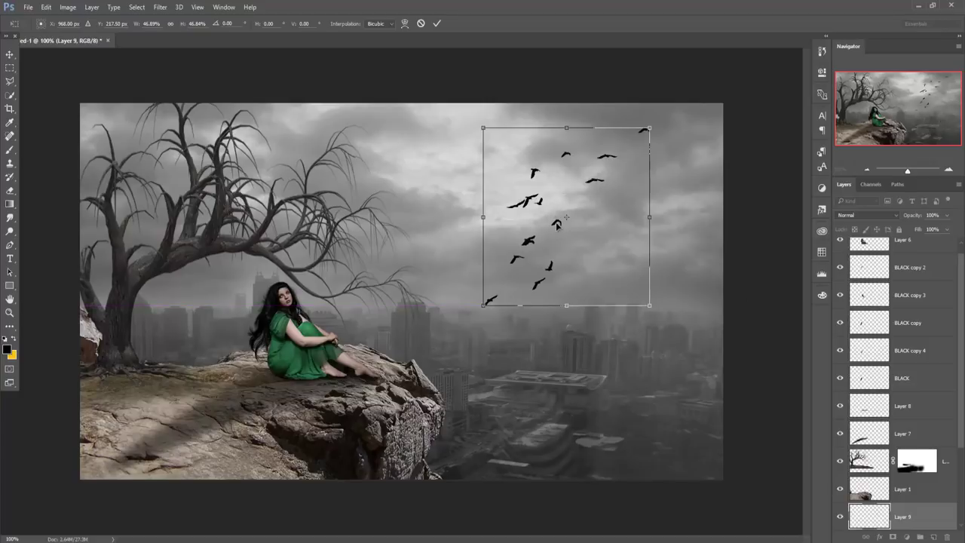
drag(557, 224, 545, 217)
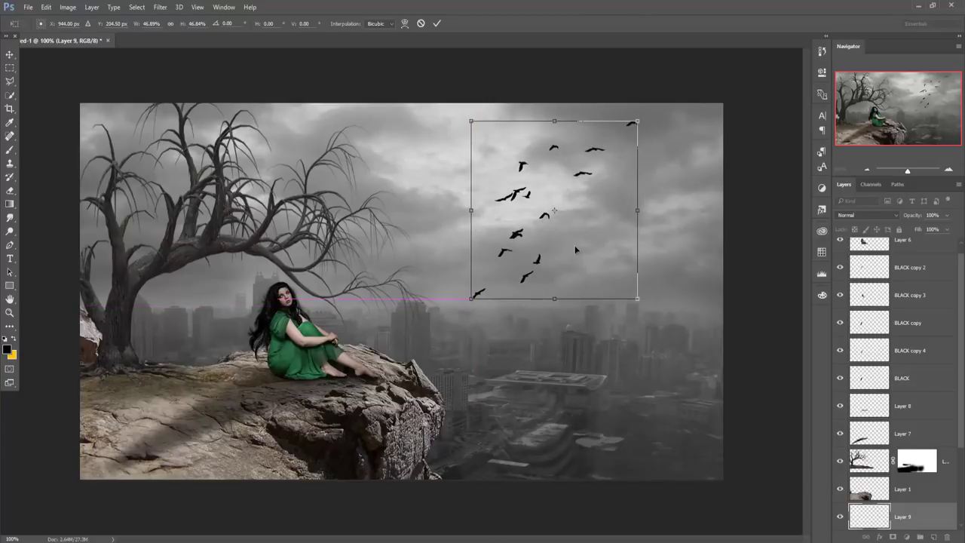
click(436, 23)
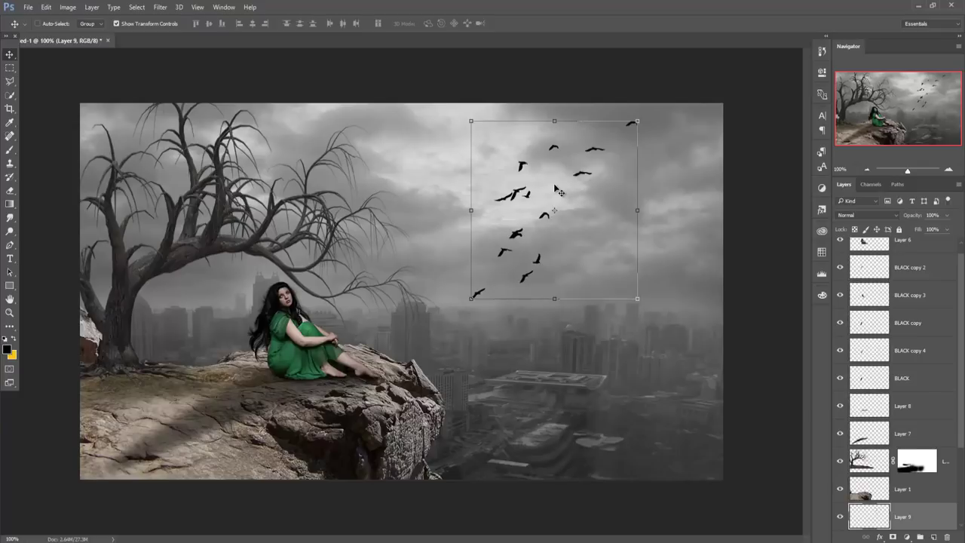
mouse_move(558, 192)
alt+mouse_down()
mouse_move(319, 157)
mouse_move(340, 175)
alt+mouse_up()
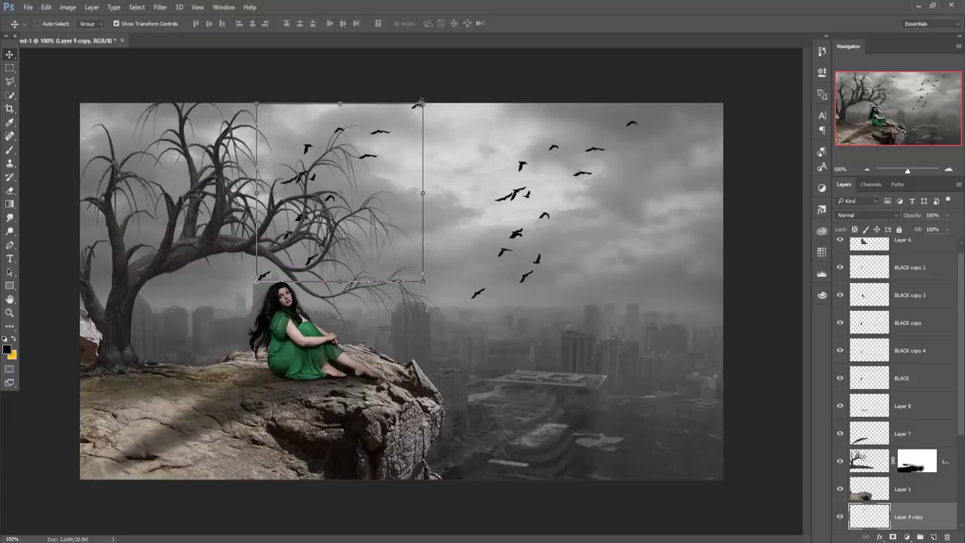
- Shrink Layer 9 copy to about 38% and place it just left of the main flock
mouse_move(420, 111)
mouse_down()
mouse_move(371, 181)
mouse_move(443, 161)
mouse_up()
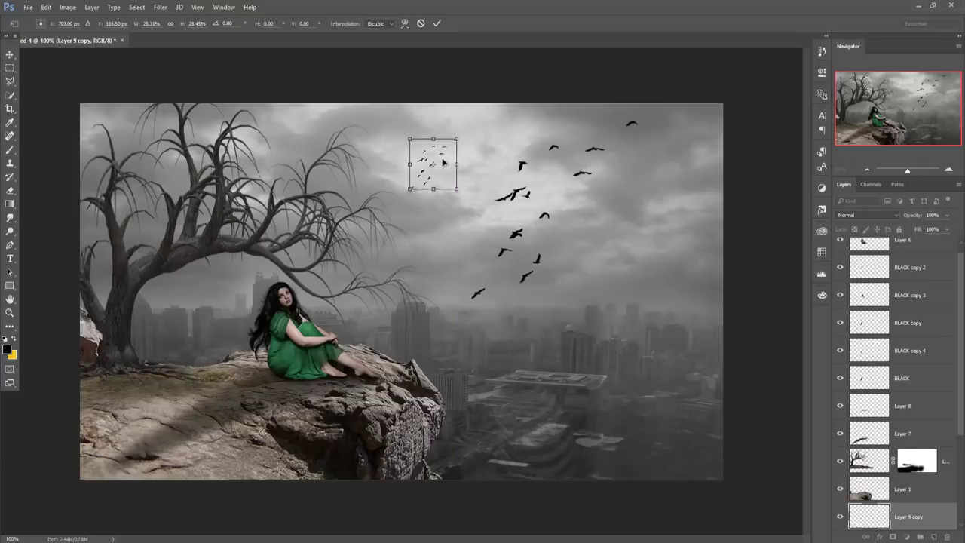
drag(457, 139, 465, 130)
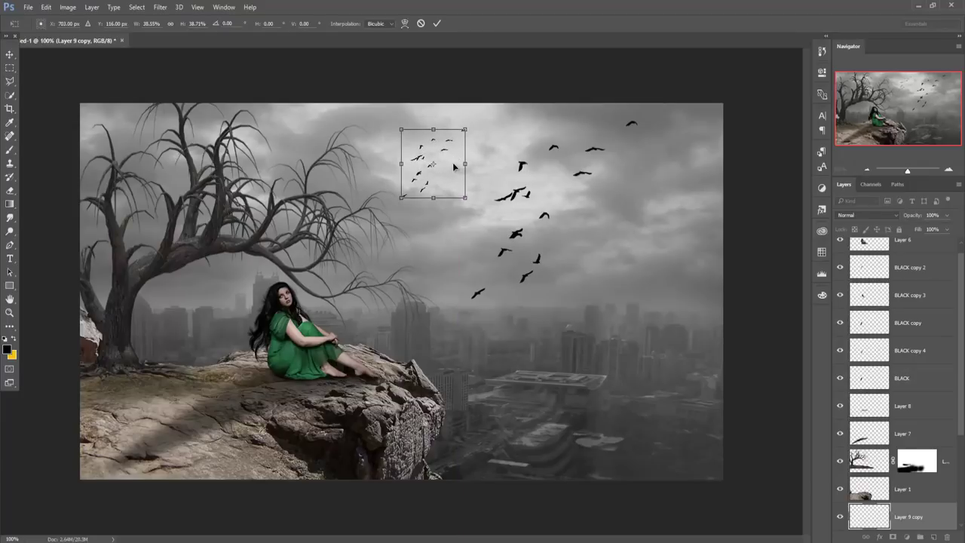
drag(456, 167, 464, 166)
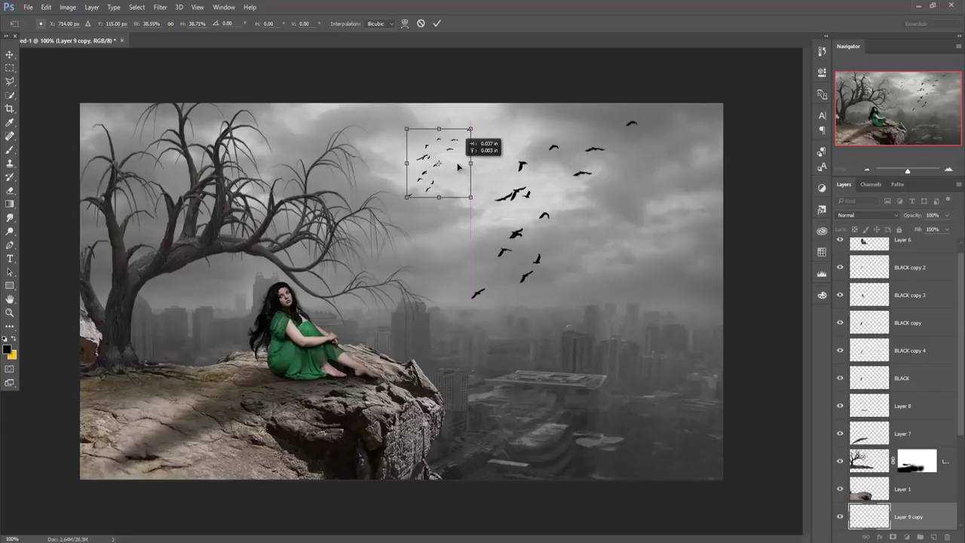
click(436, 25)
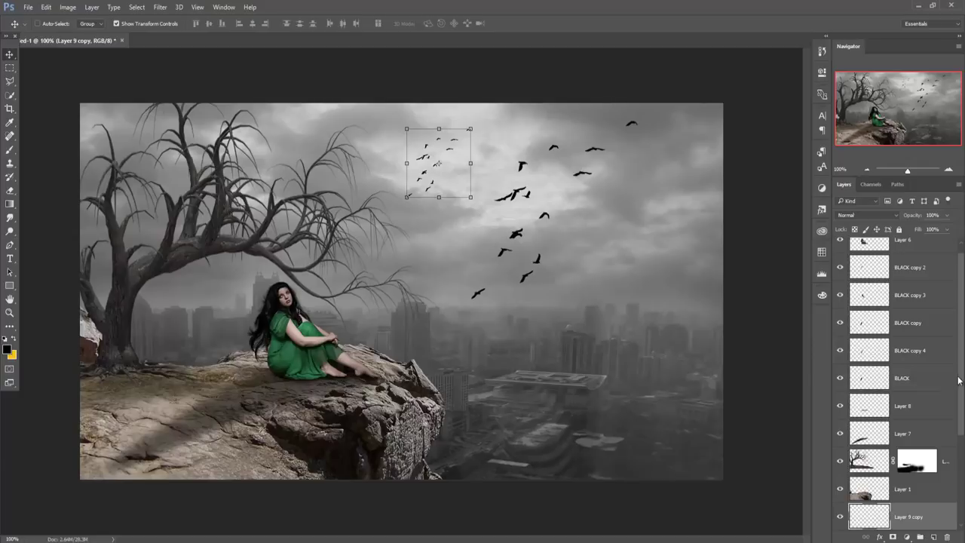
- Move Layer 9 and Layer 9 copy to the top of the layer stack
scroll(961, 437, down, 1)
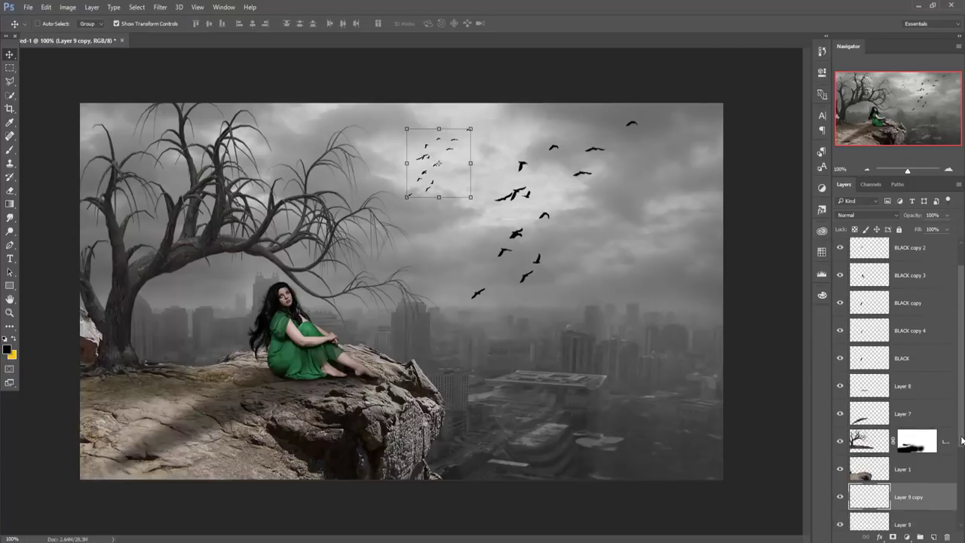
scroll(961, 441, down, 2)
shift+click(925, 487)
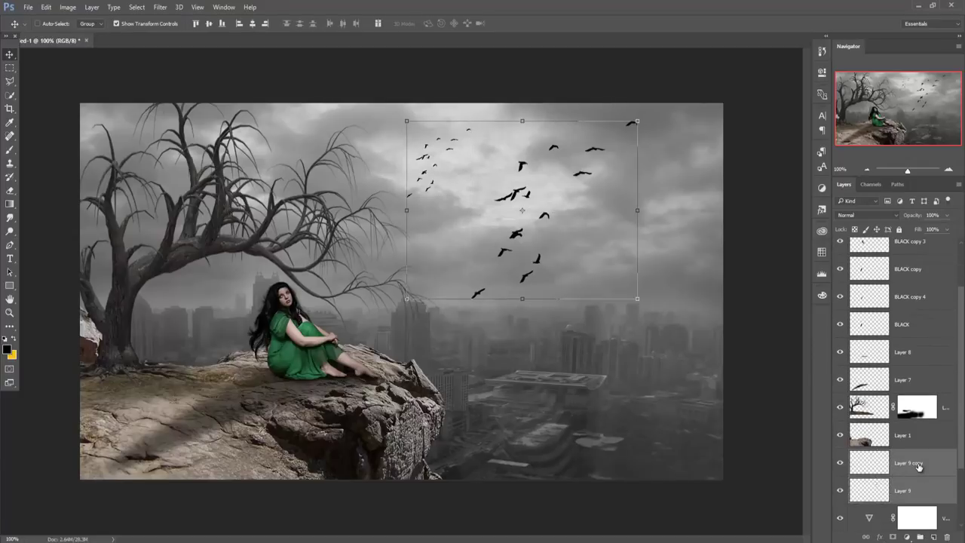
drag(919, 467, 914, 256)
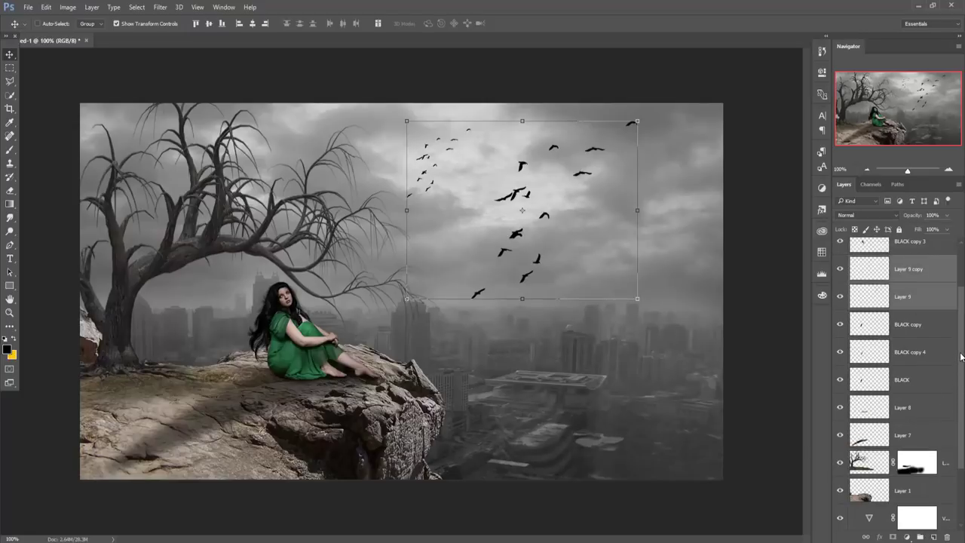
scroll(956, 319, up, 2)
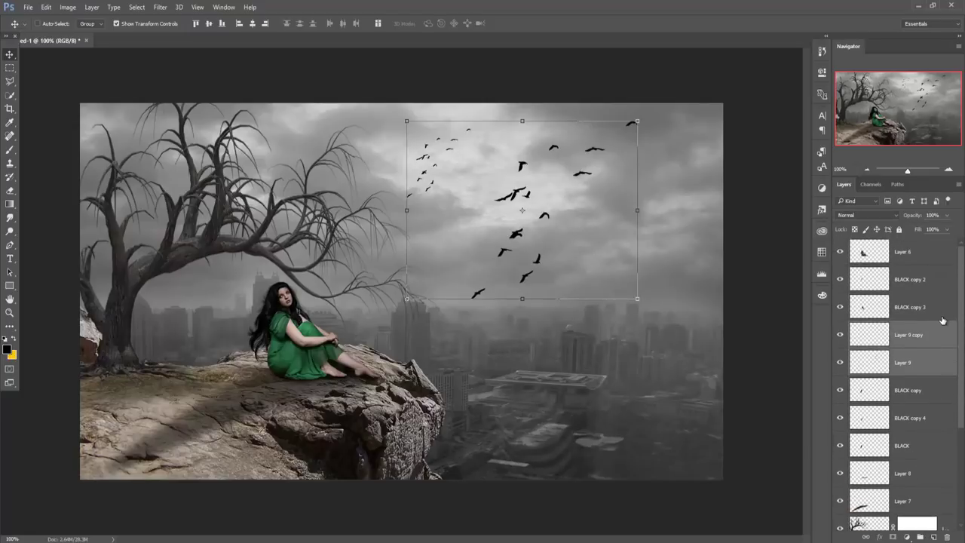
drag(943, 321, 926, 241)
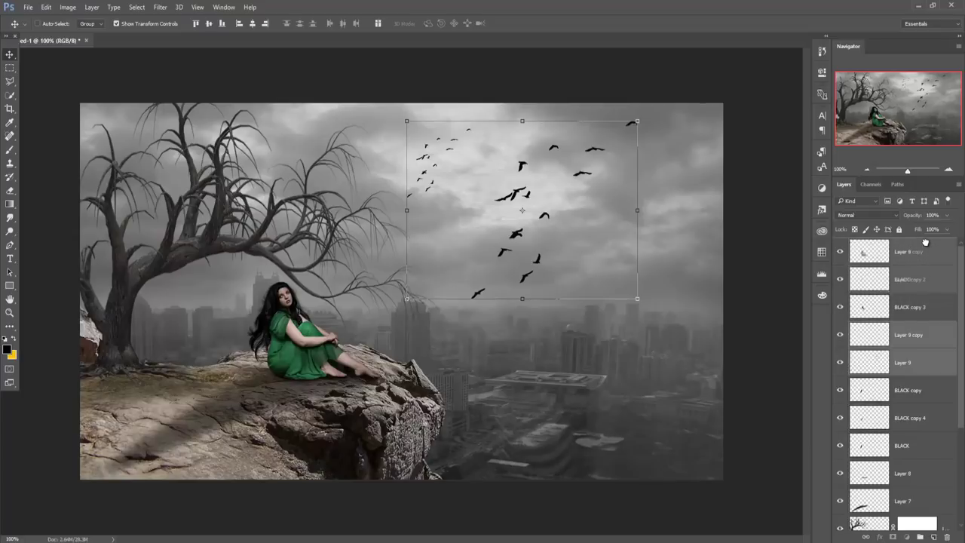
drag(925, 243, 925, 246)
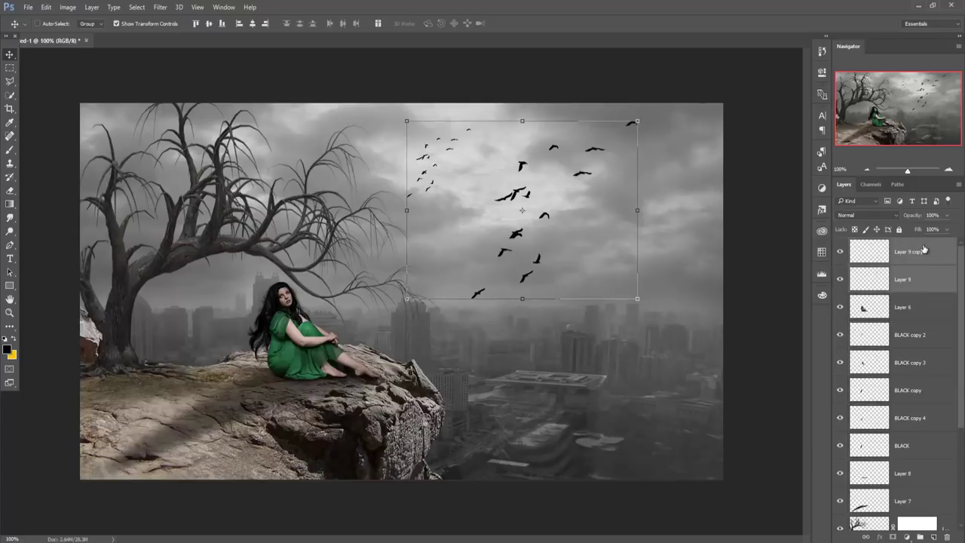
- Add a new empty Layer 10 directly beneath the bird layers
click(946, 252)
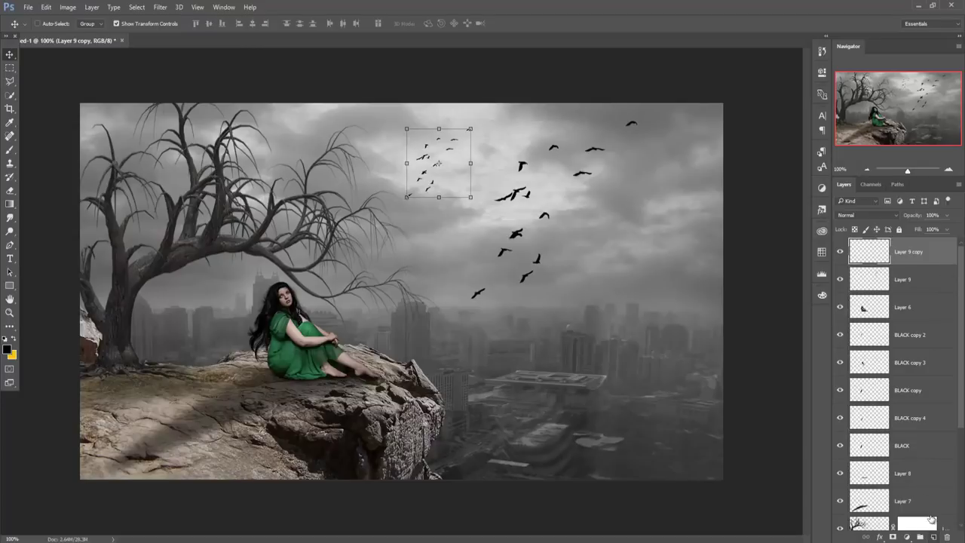
click(913, 307)
key(ctrl+shift+alt+n)
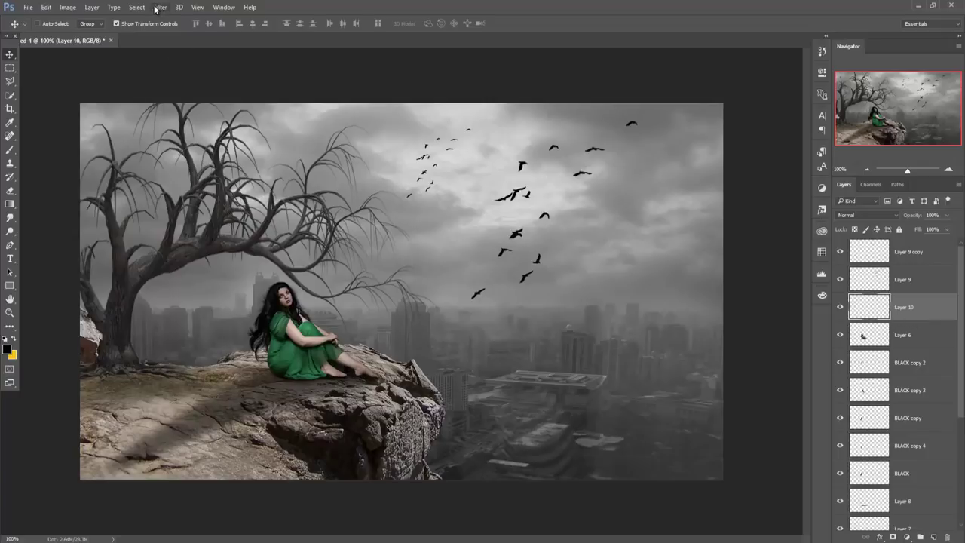
- Fill Layer 10 with solid black using Edit > Fill with a black custom colour
click(47, 7)
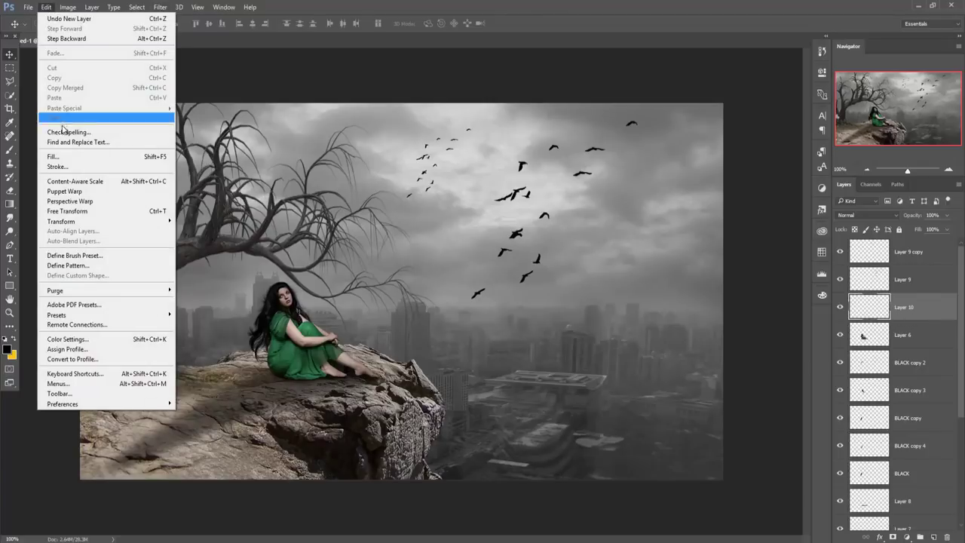
click(64, 157)
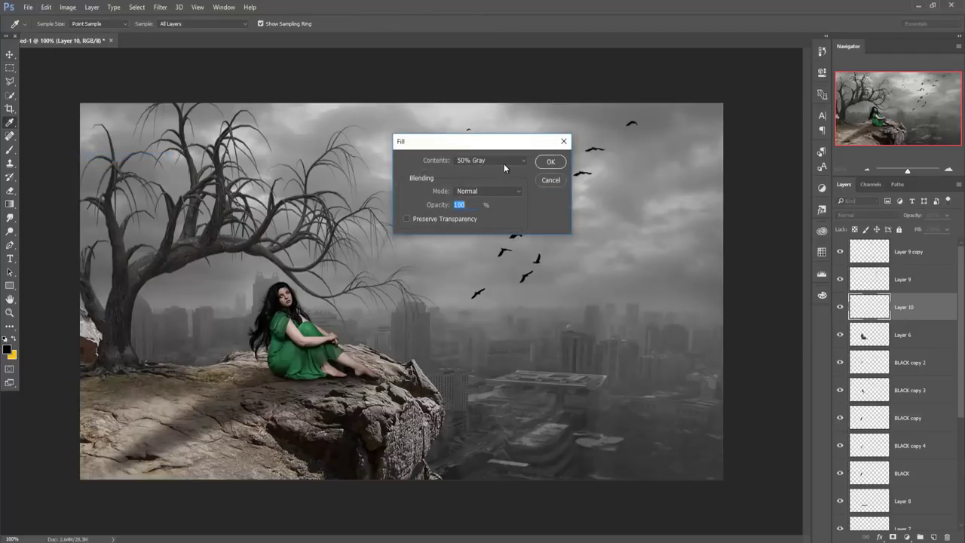
click(504, 163)
click(490, 185)
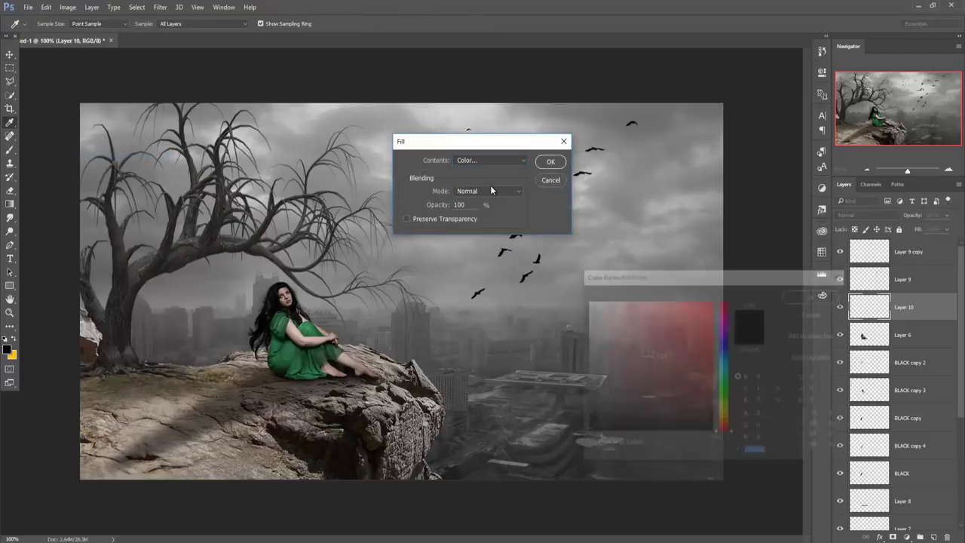
click(813, 294)
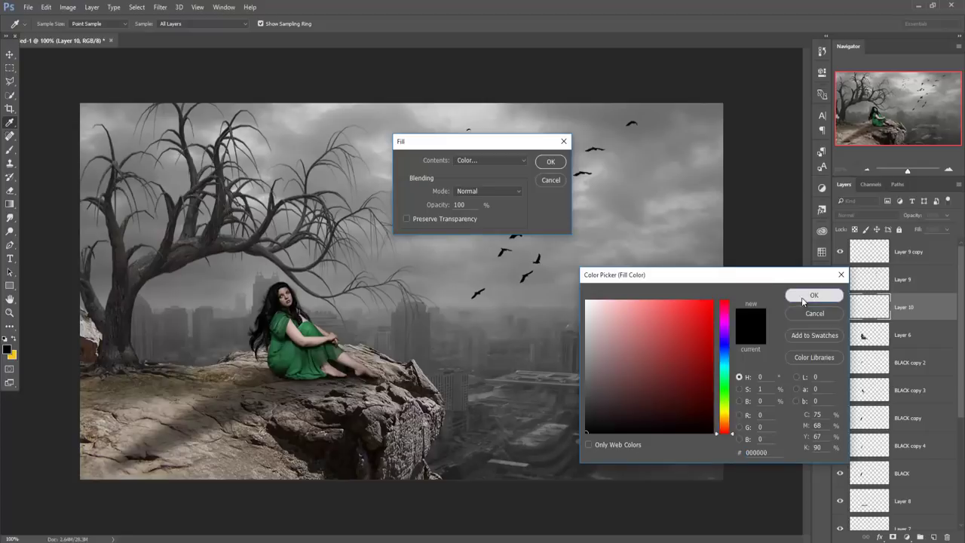
click(550, 161)
key(v)
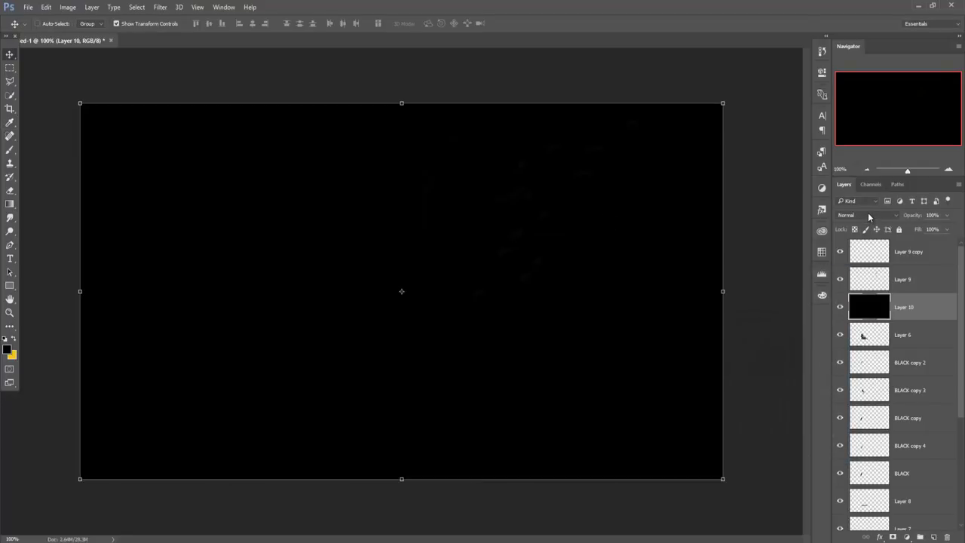
click(156, 9)
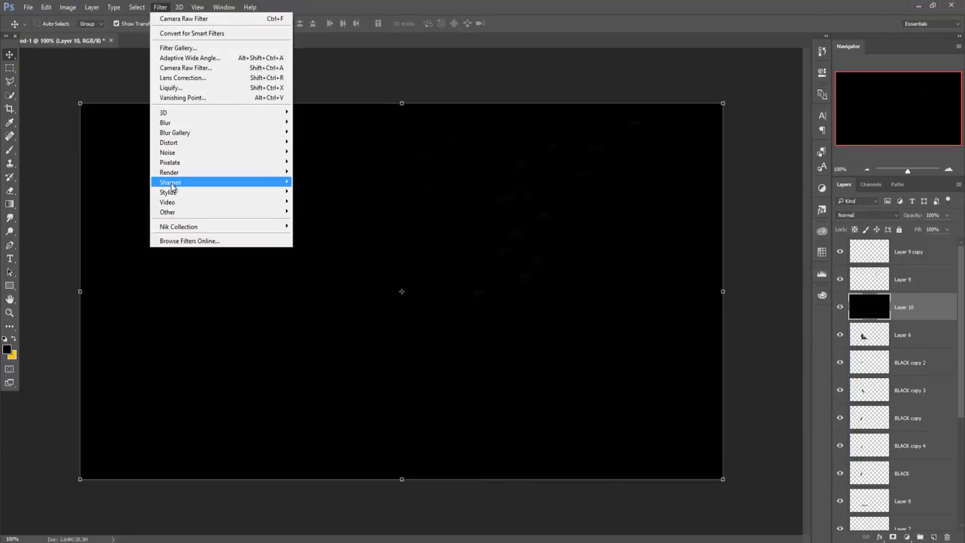
mouse_move(169, 172)
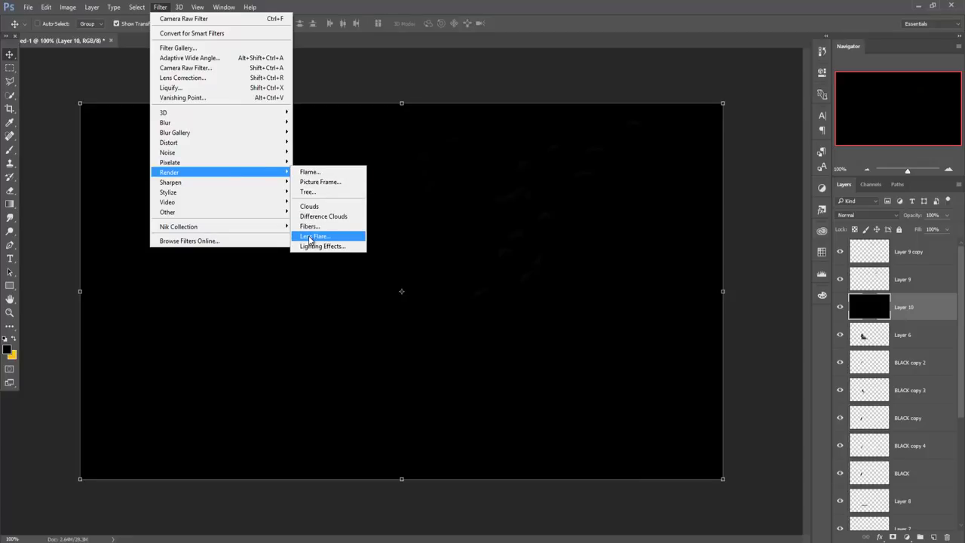
- Render a 35mm Prime Lens Flare with its centre placed in the upper-right sky
click(308, 237)
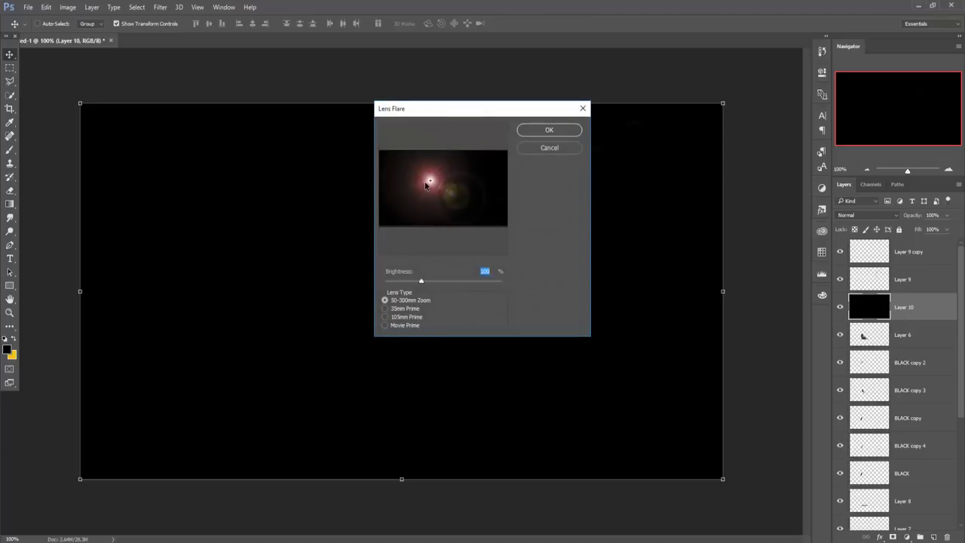
drag(426, 186, 472, 182)
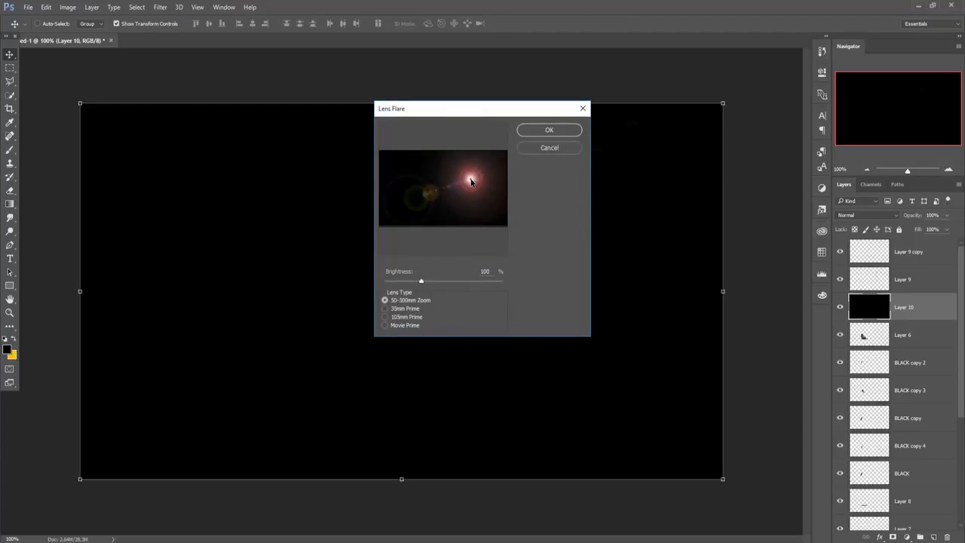
click(385, 310)
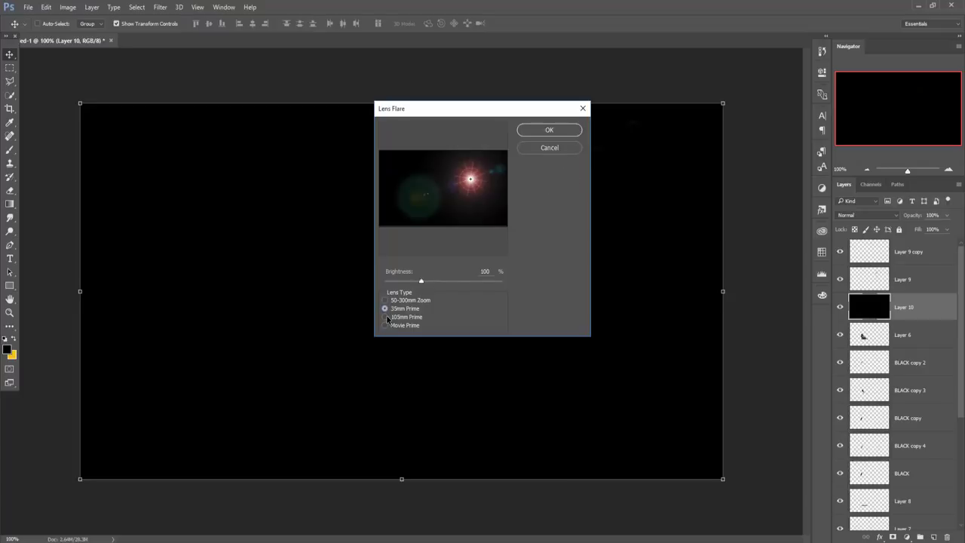
click(386, 317)
click(385, 309)
mouse_move(470, 179)
mouse_down()
mouse_move(477, 161)
mouse_move(480, 171)
mouse_up()
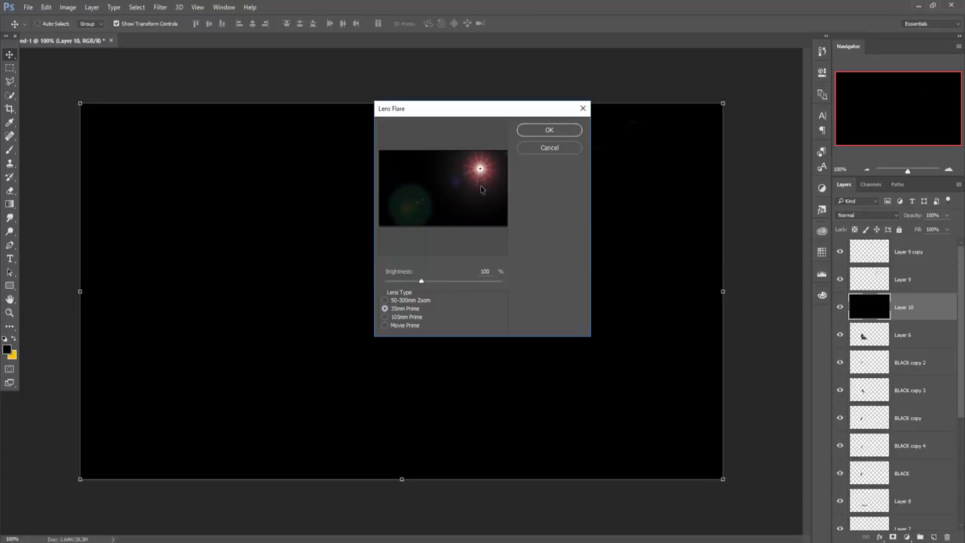
click(549, 130)
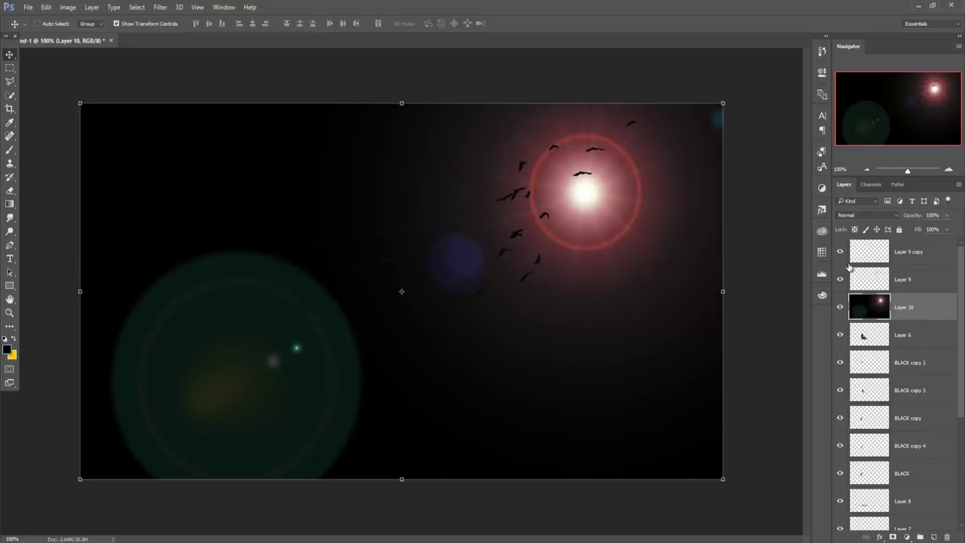
- Set Layer 10 to Screen blend mode and begin enlarging the flare
click(867, 215)
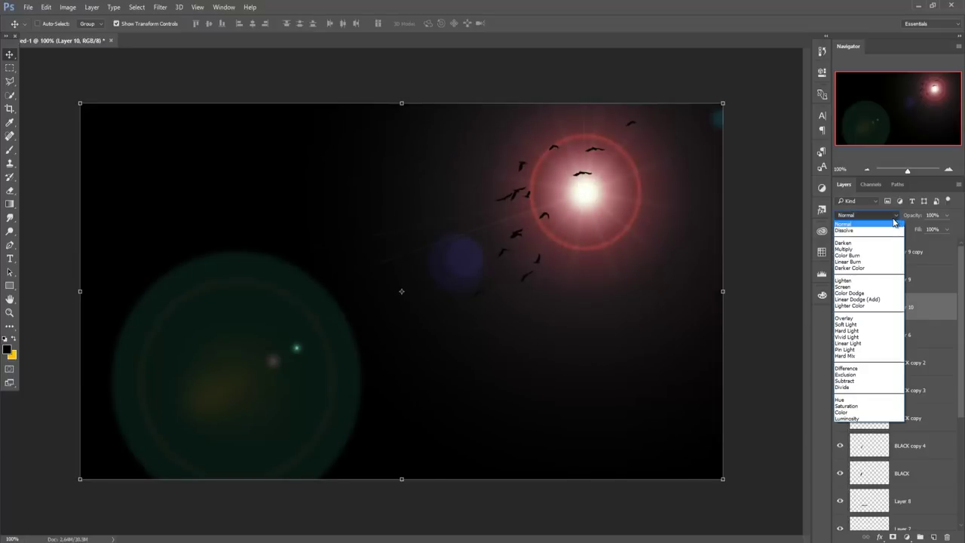
click(866, 286)
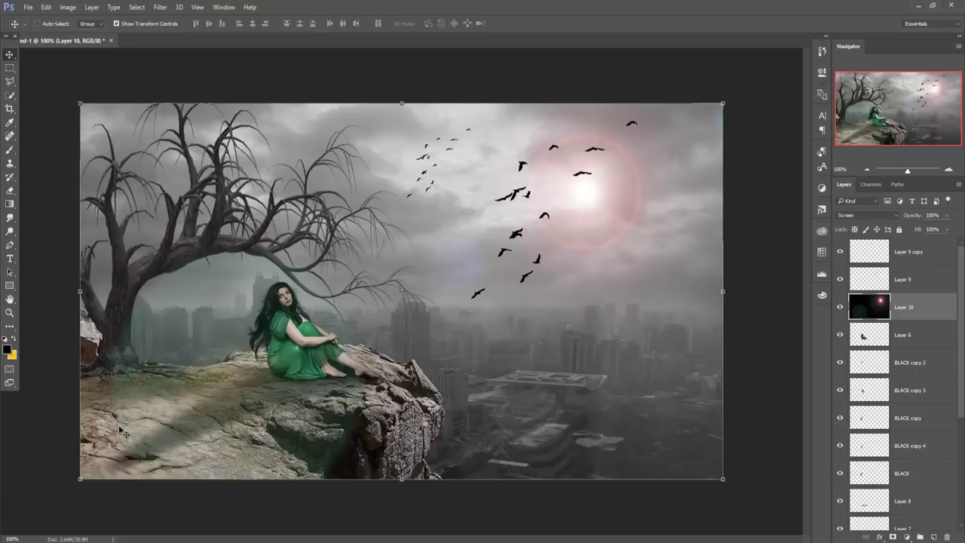
drag(81, 478, 16, 521)
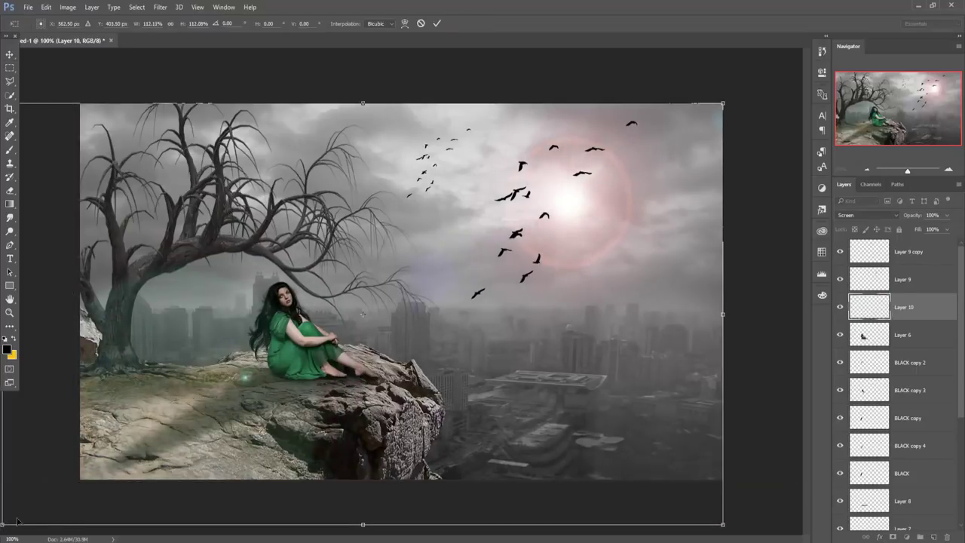
- Enlarge the flare to about 156% past the canvas edges, commit, and view at 100%
key(ctrl+minus)
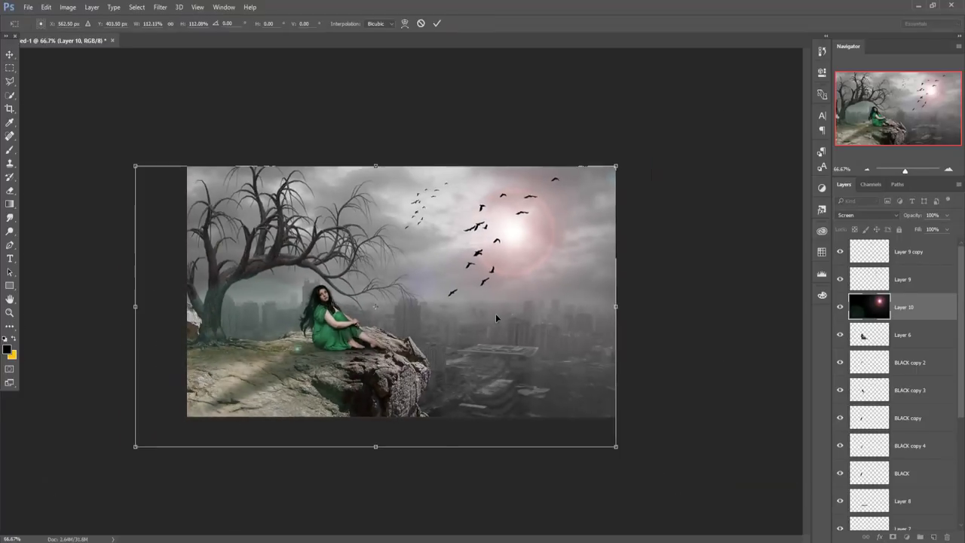
key(ctrl+minus)
drag(191, 416, 58, 522)
drag(444, 302, 472, 274)
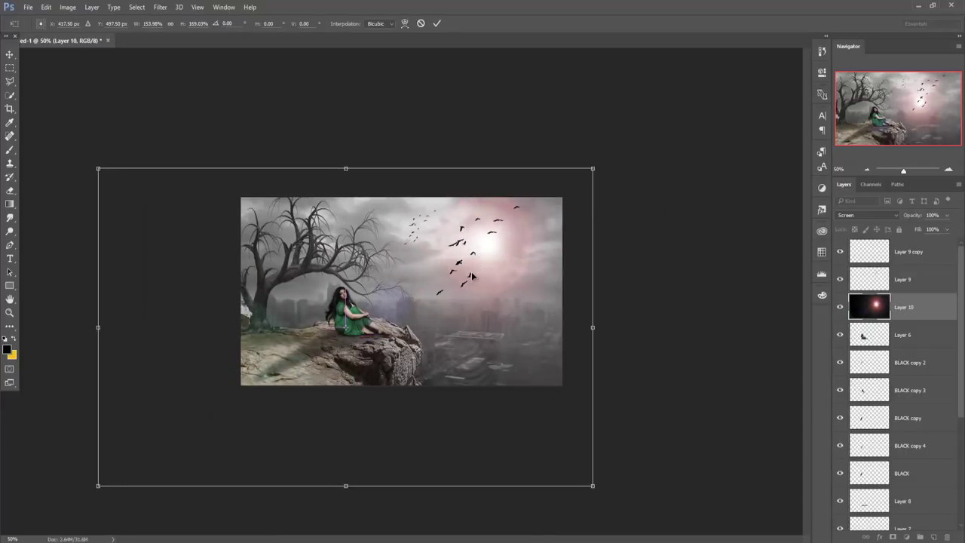
drag(346, 168, 349, 203)
drag(478, 269, 478, 230)
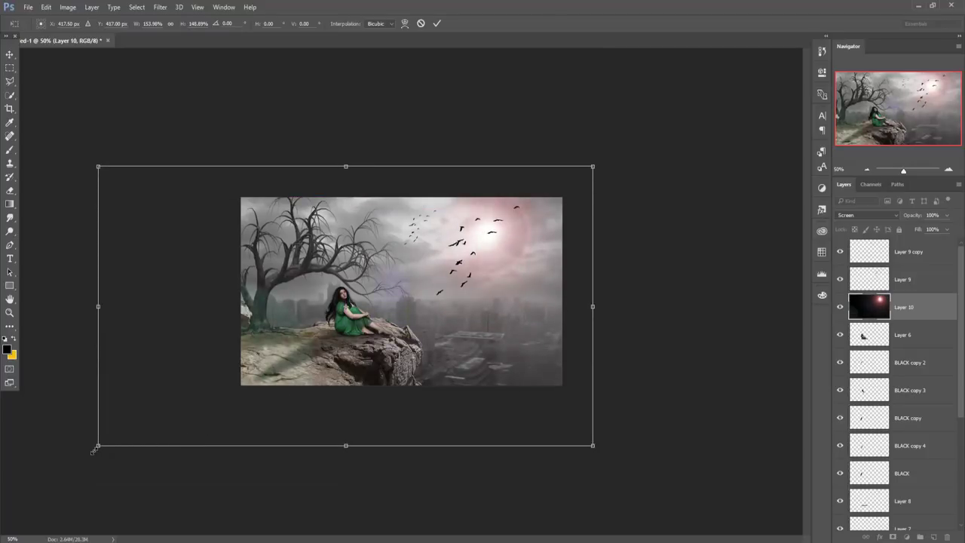
drag(100, 447, 92, 454)
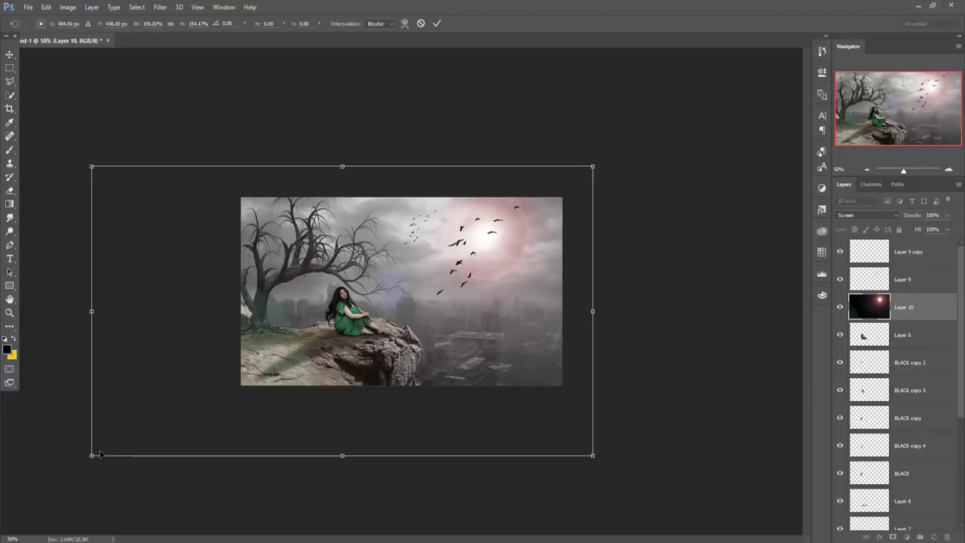
click(437, 23)
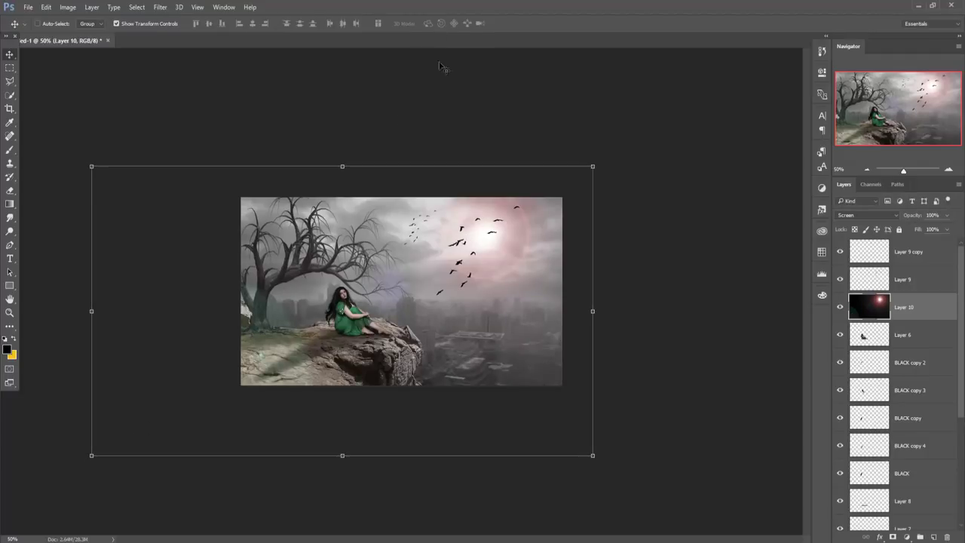
key(ctrl+1)
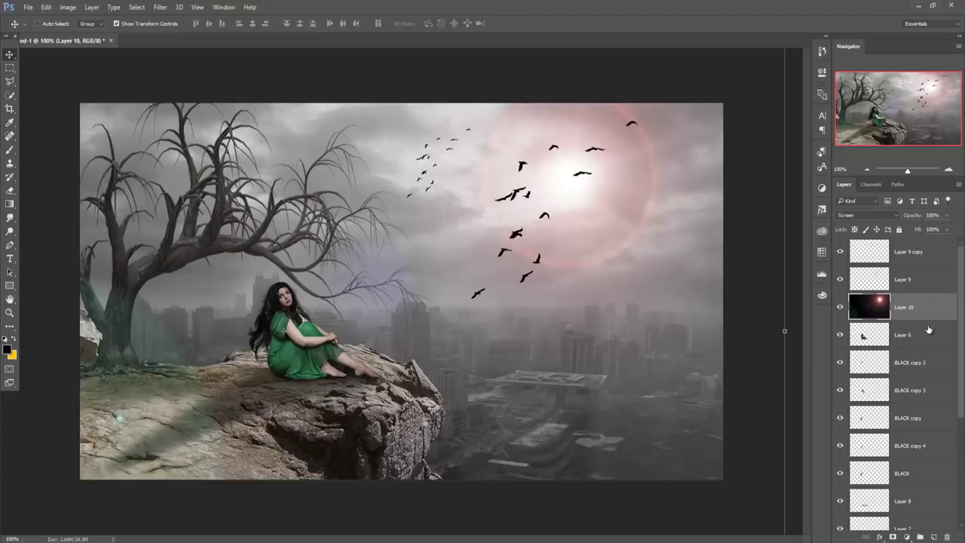
- Mask Layer 10 and paint out the flare glow over the lower-left tree and rock with a size-300 black brush
click(892, 537)
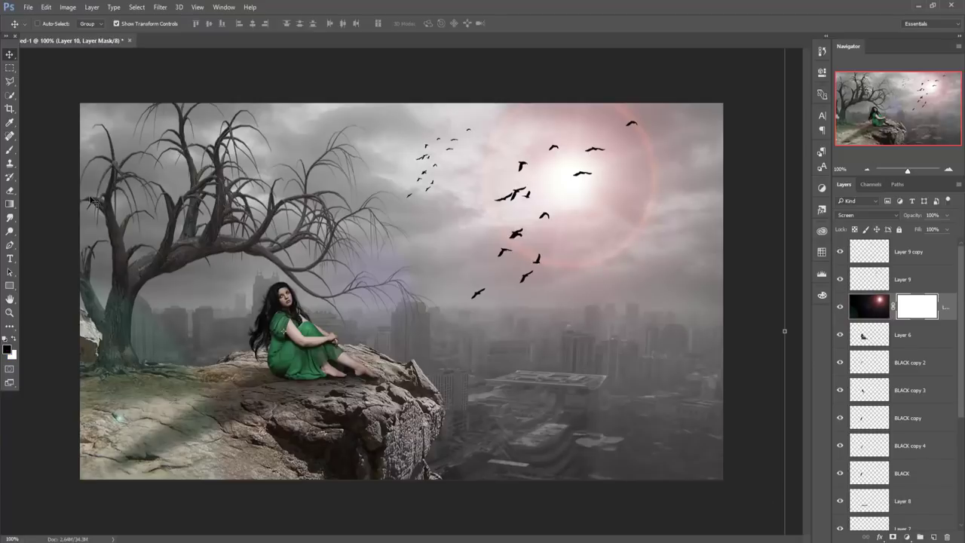
click(9, 149)
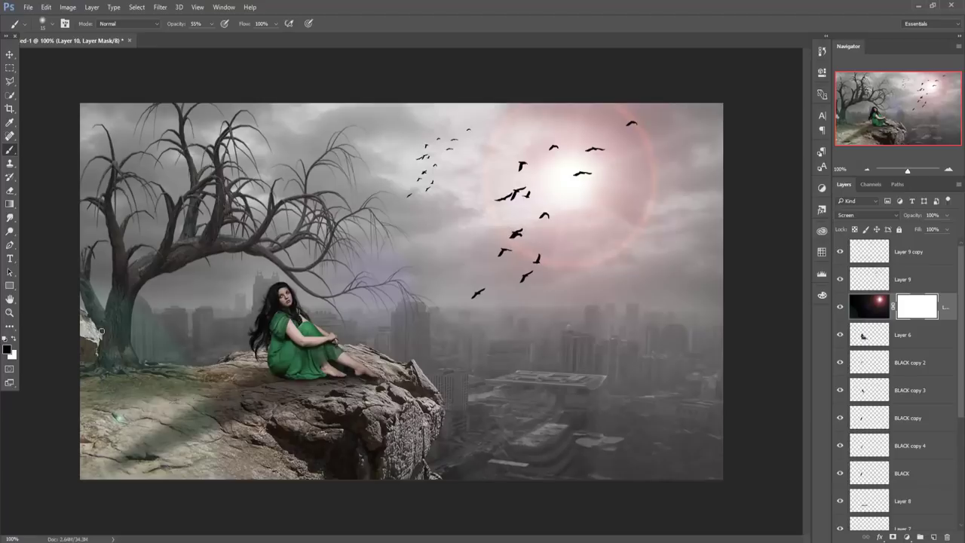
key(bracketright)
key(bracketright)
key(bracketright)
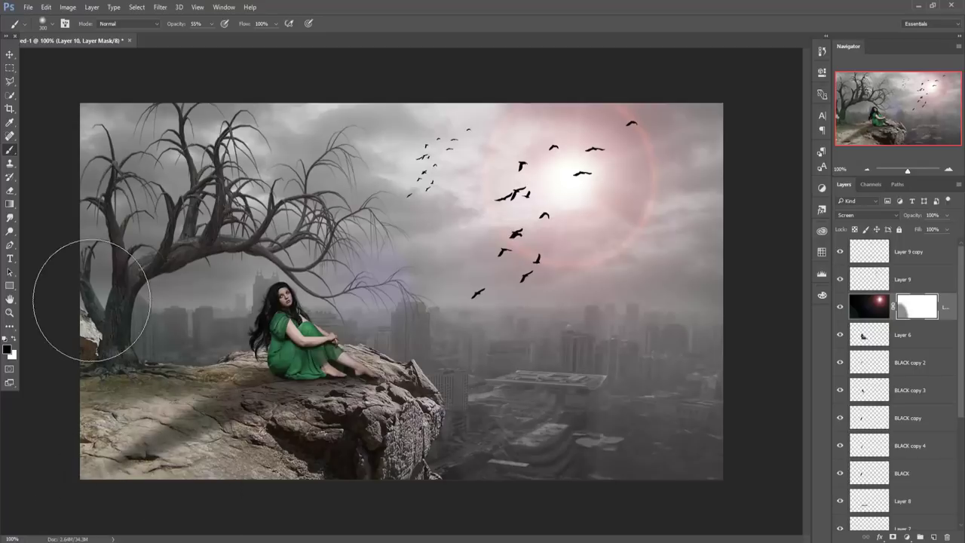
mouse_move(86, 301)
mouse_down()
mouse_move(151, 367)
mouse_move(124, 446)
mouse_up()
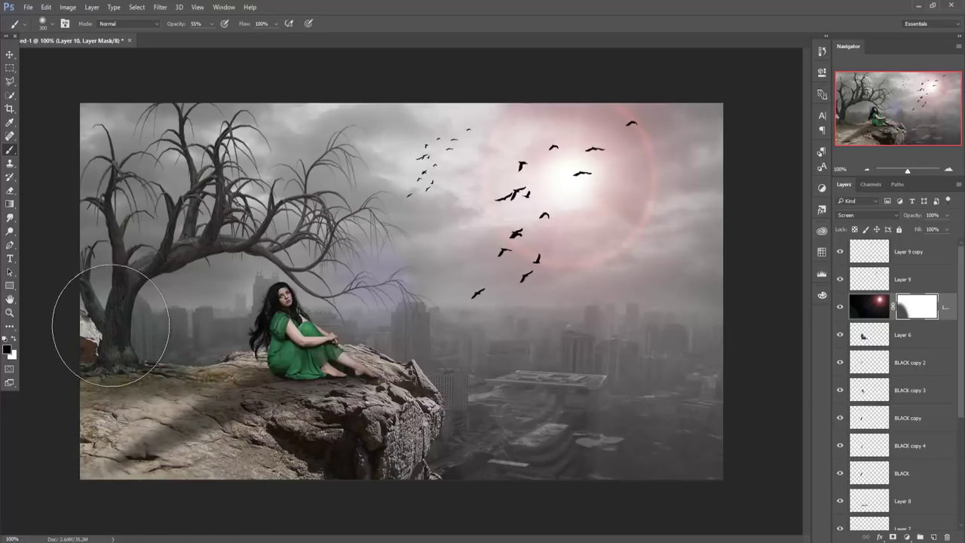
drag(110, 325, 84, 262)
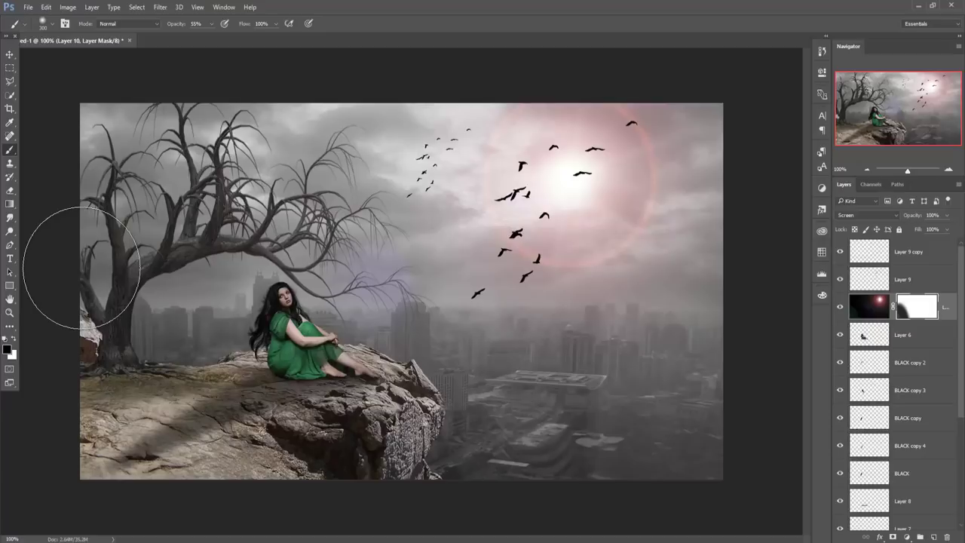
key(v)
scroll(897, 377, down, 5)
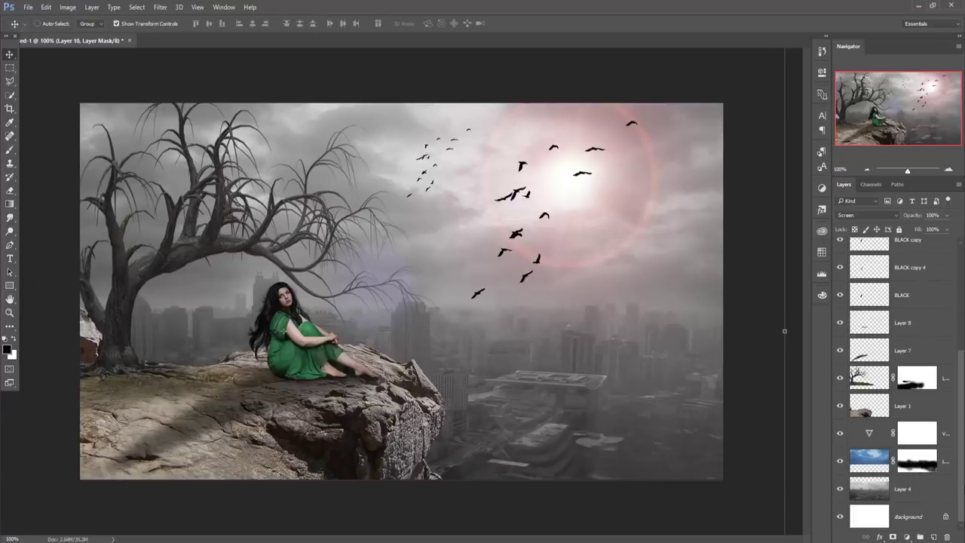
- Add a Color Balance layer above Vibrance 1: Cyan-Red +21, Magenta-Green -2, Yellow-Blue -21
click(946, 435)
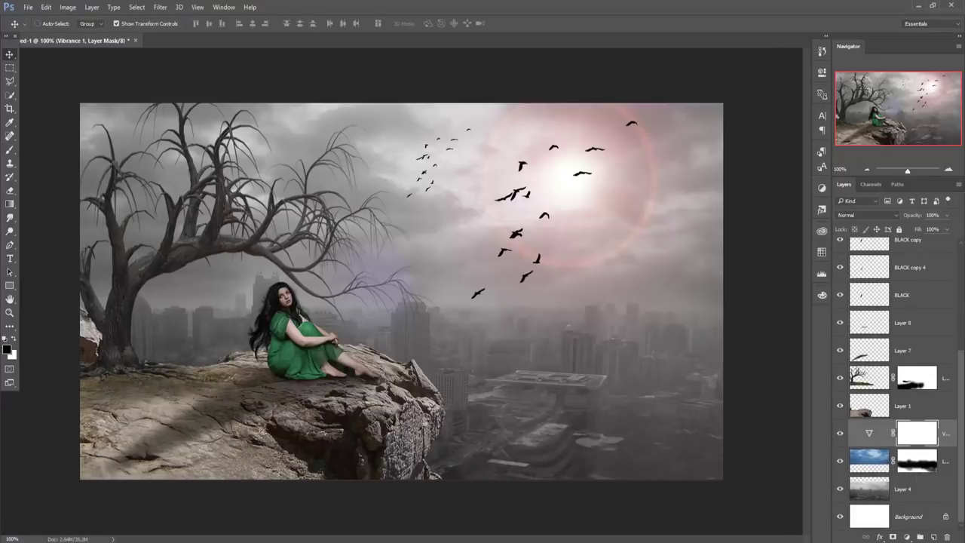
click(907, 538)
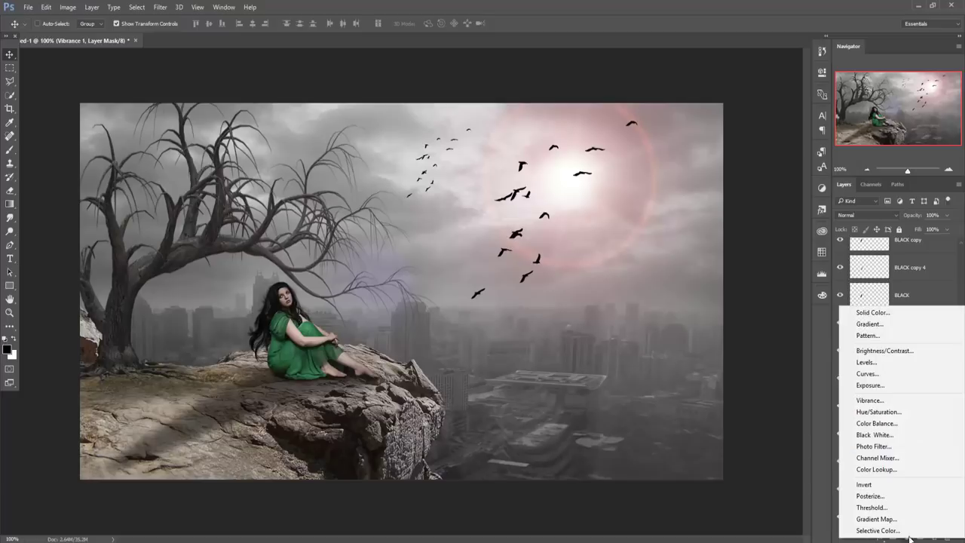
click(876, 423)
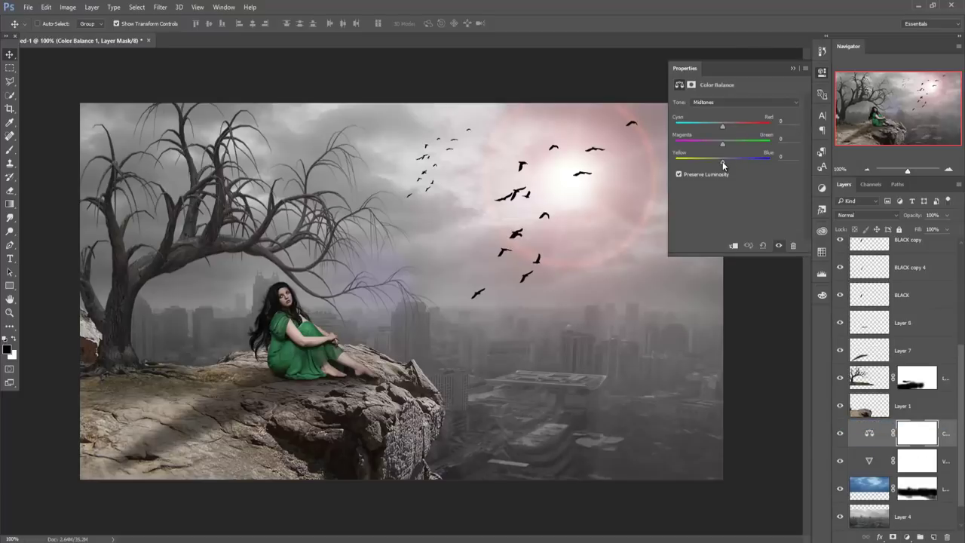
drag(722, 161, 716, 163)
drag(723, 125, 729, 125)
drag(713, 161, 725, 148)
drag(716, 145, 705, 165)
click(790, 64)
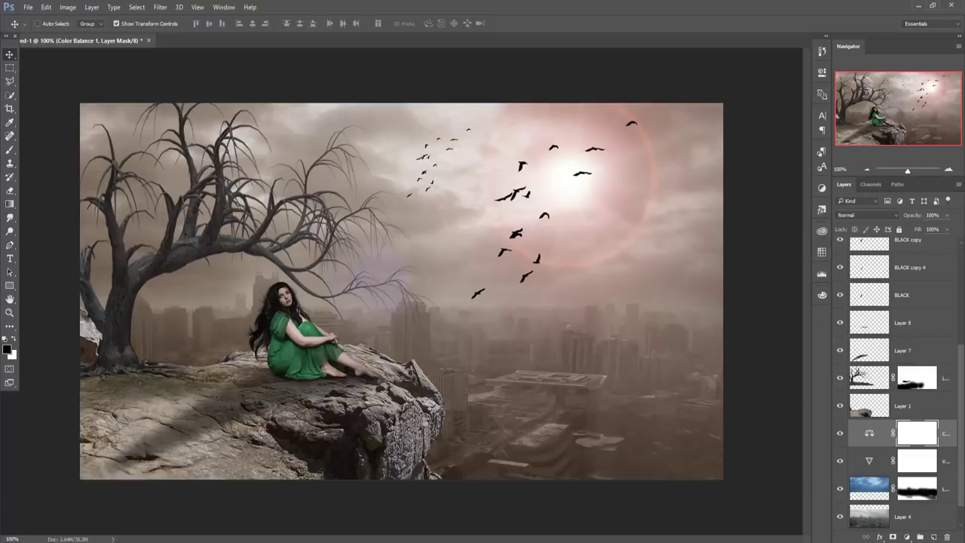
- Scroll up the Layers panel and select the sun flare layer, Layer 10
scroll(897, 384, up, 2)
scroll(897, 384, up, 2)
scroll(897, 384, up, 1)
scroll(897, 384, up, 1)
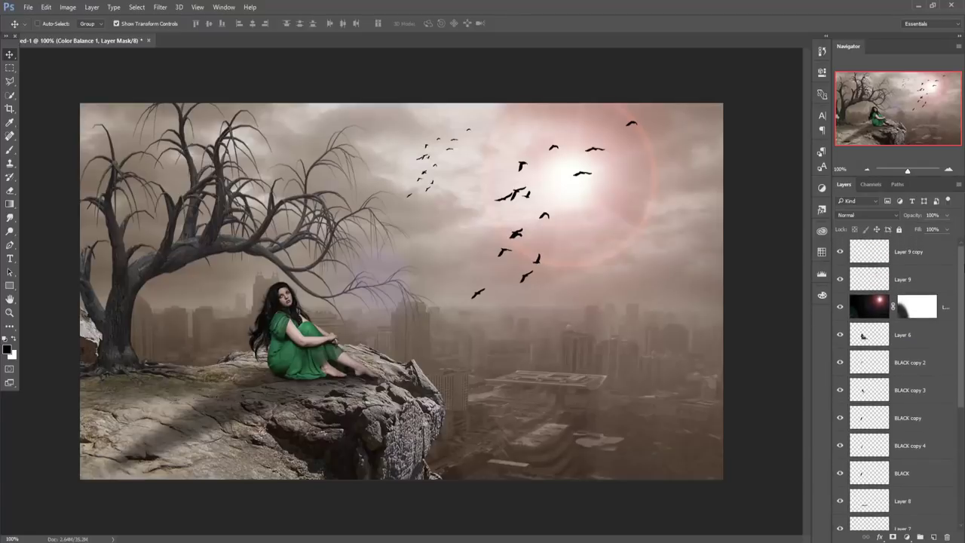
click(871, 307)
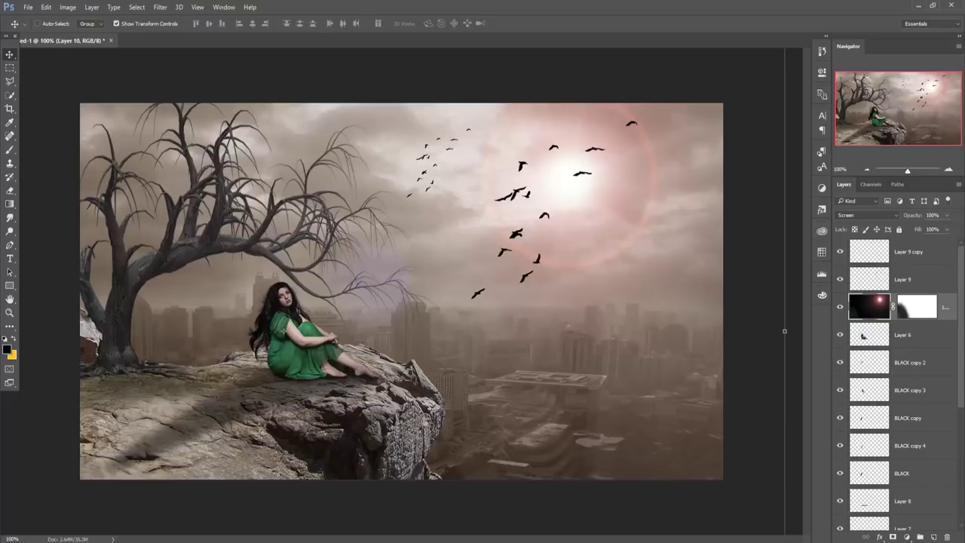
click(907, 537)
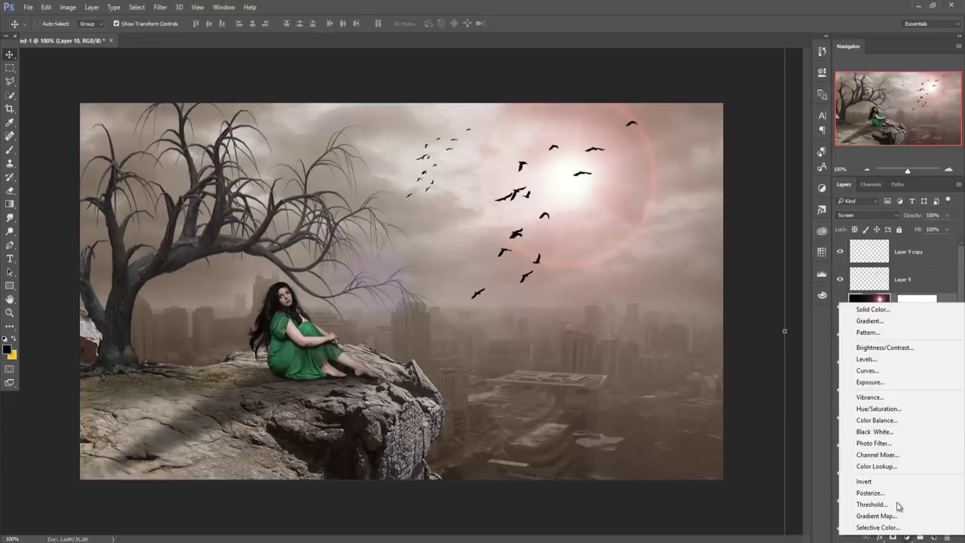
- Clip a colorized Hue/Saturation layer to the flare with Hue 19, Saturation 71
click(891, 409)
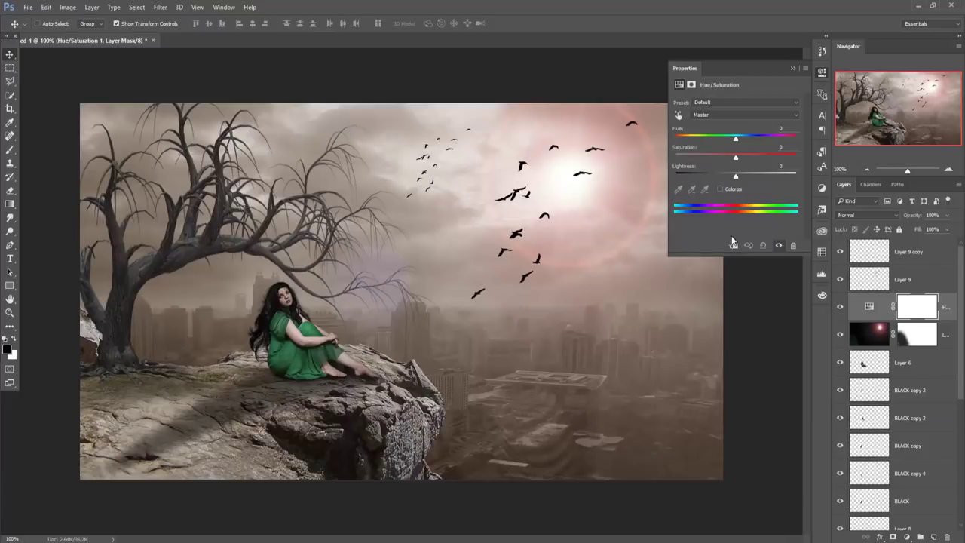
click(733, 247)
click(720, 188)
click(740, 138)
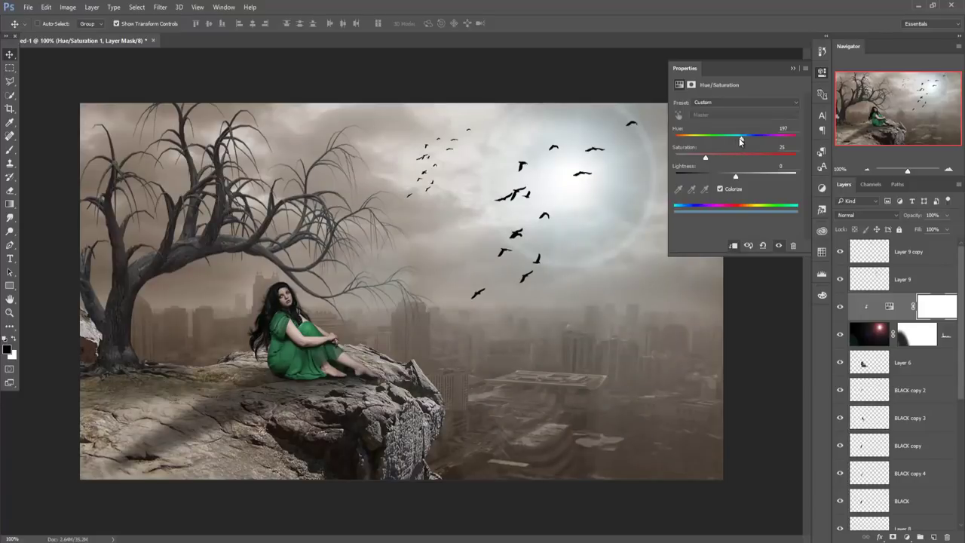
drag(741, 138, 684, 141)
drag(684, 141, 680, 142)
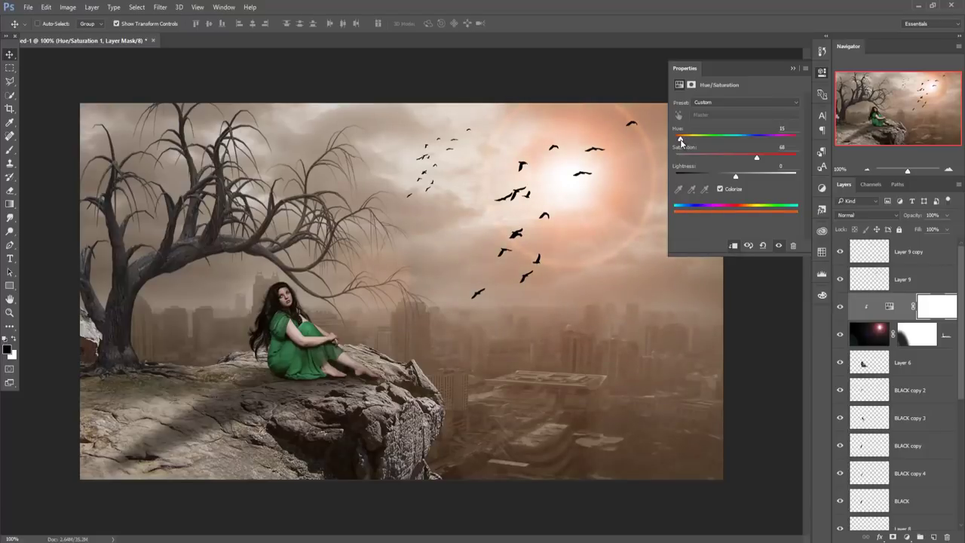
drag(681, 143, 681, 141)
click(793, 69)
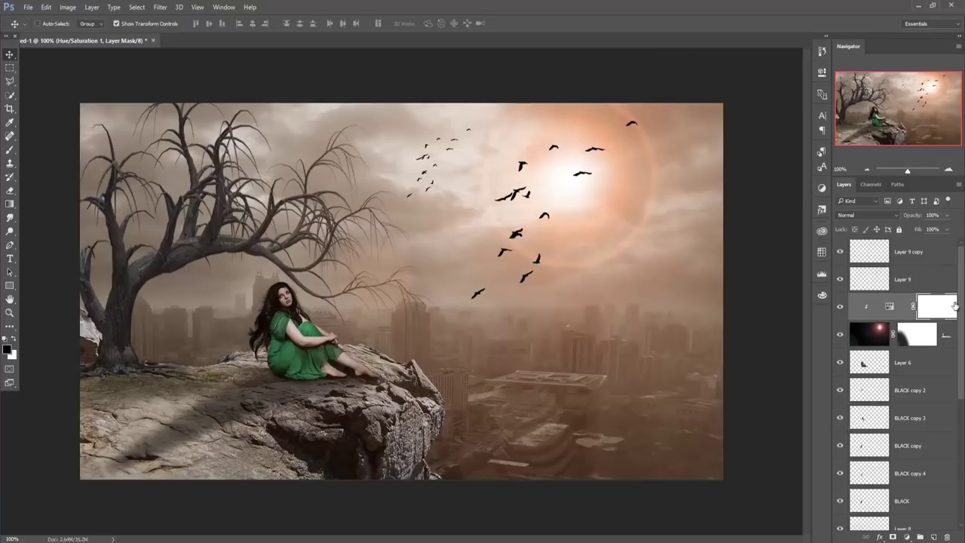
- Create a new top Layer 11 filled with 50% Gray
click(935, 256)
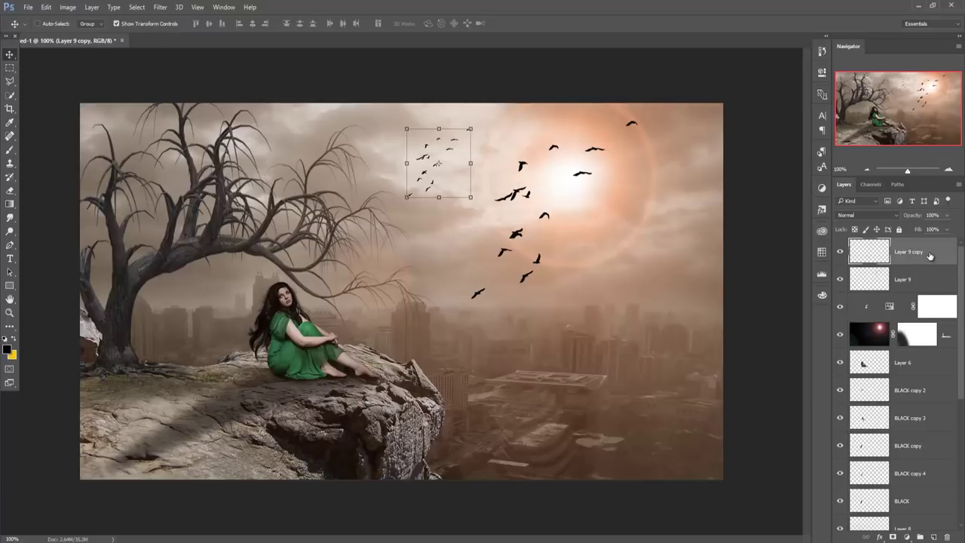
click(934, 536)
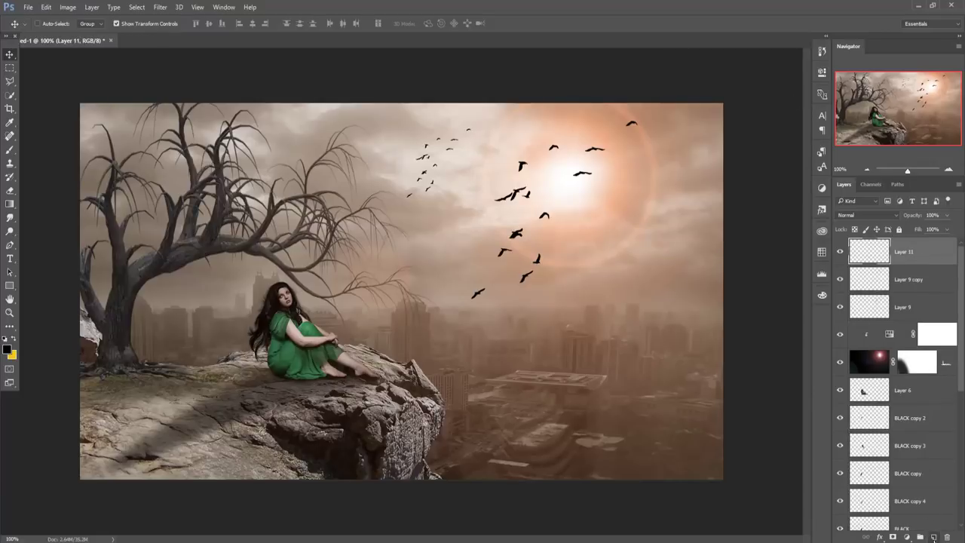
click(46, 6)
click(81, 157)
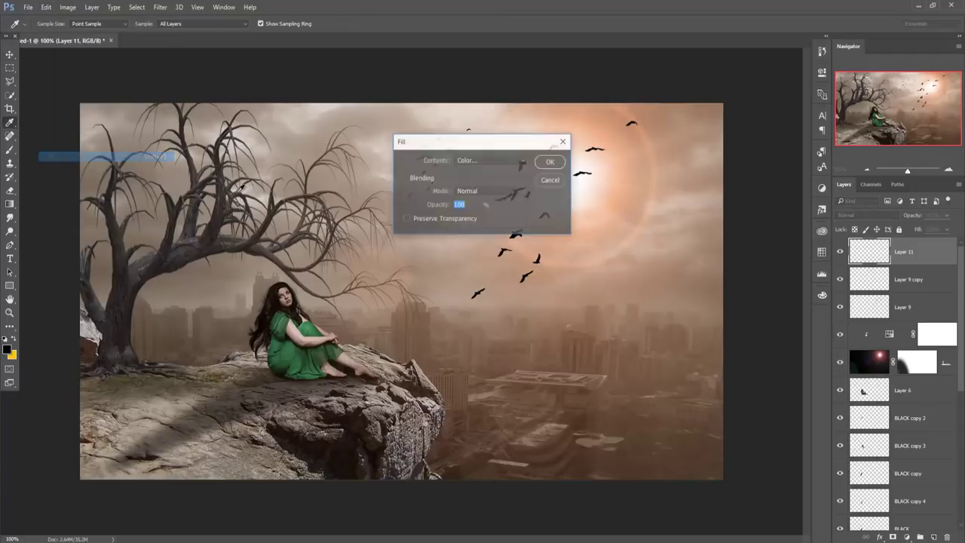
click(518, 161)
click(491, 236)
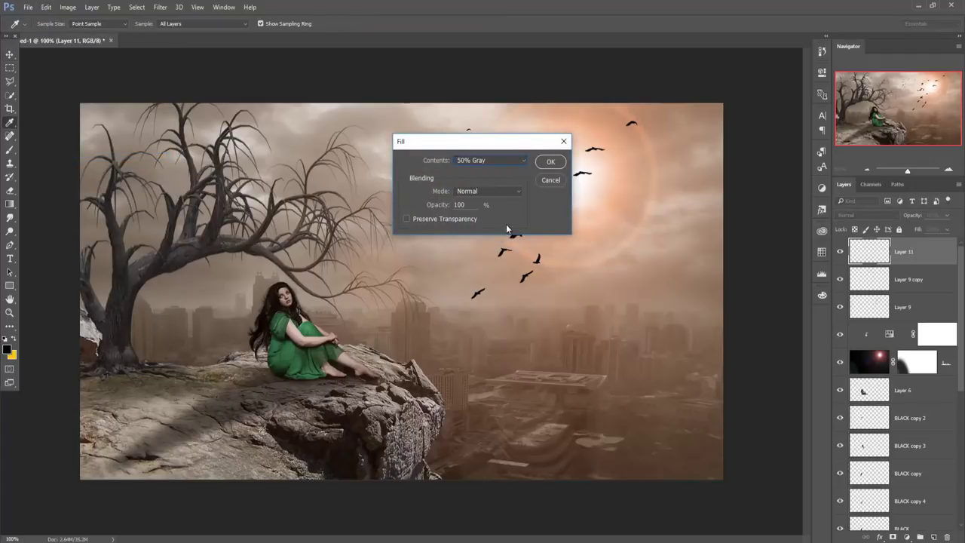
click(549, 162)
key(v)
- Set Layer 11's blend mode to Soft Light and select Layer 1
click(895, 216)
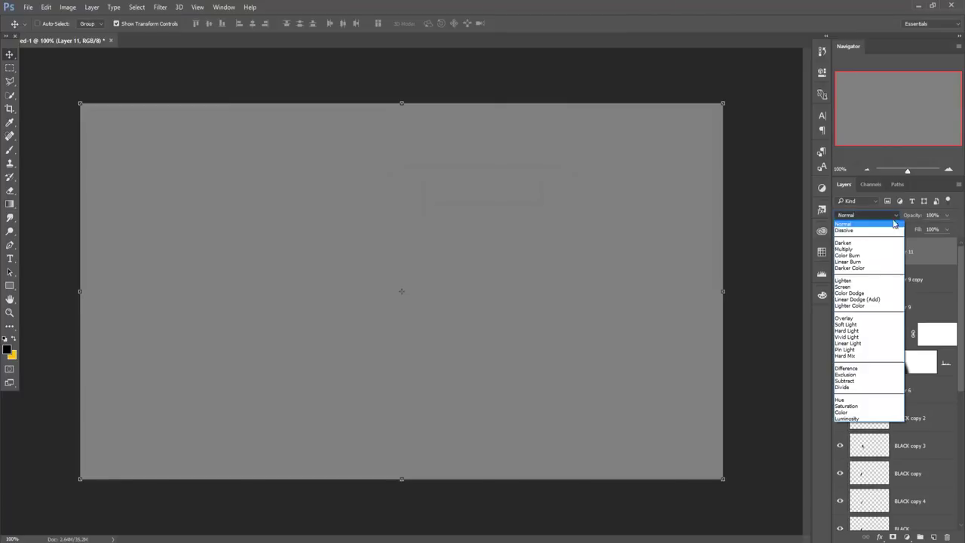
click(861, 324)
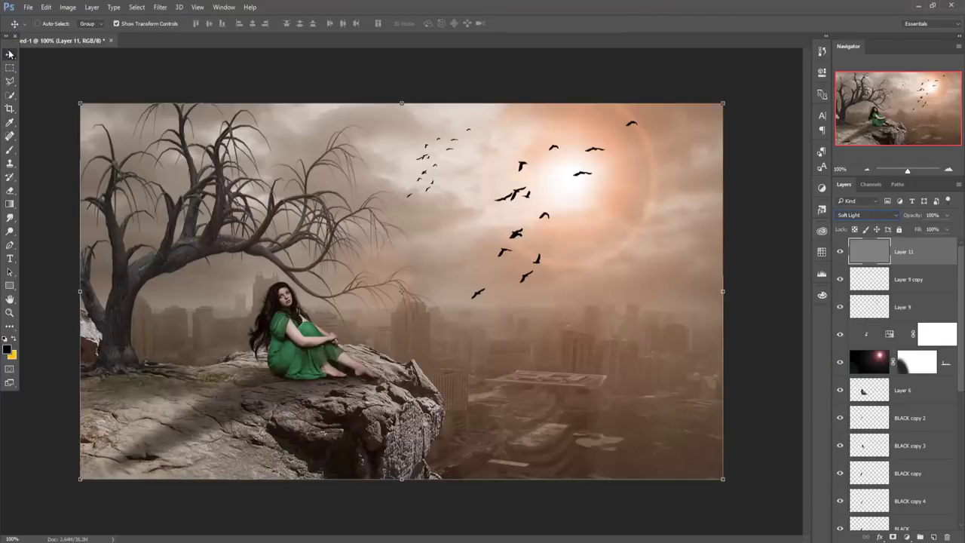
scroll(905, 414, down, 5)
click(905, 378)
- Add Layer 12 above Layer 1 and pick a neutral mid-gray brush colour
click(934, 536)
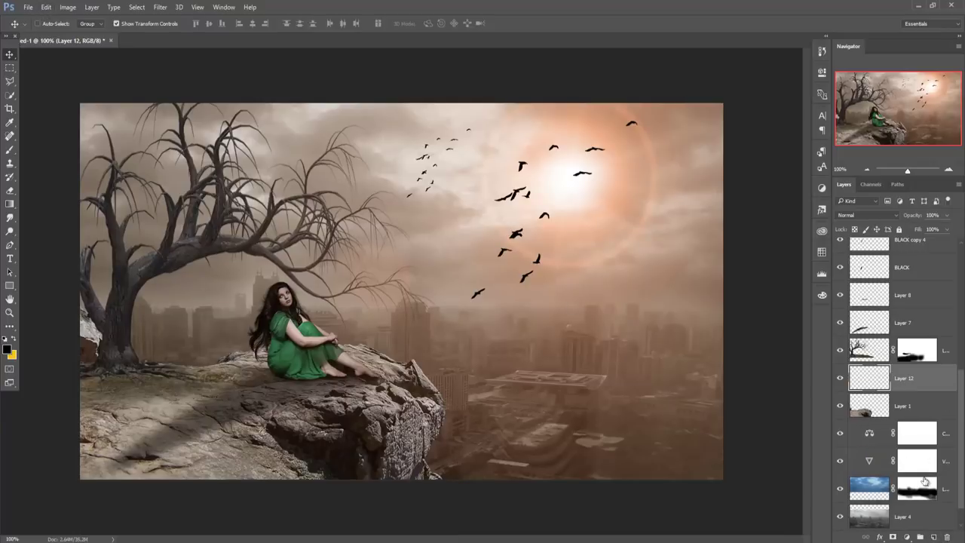
click(10, 149)
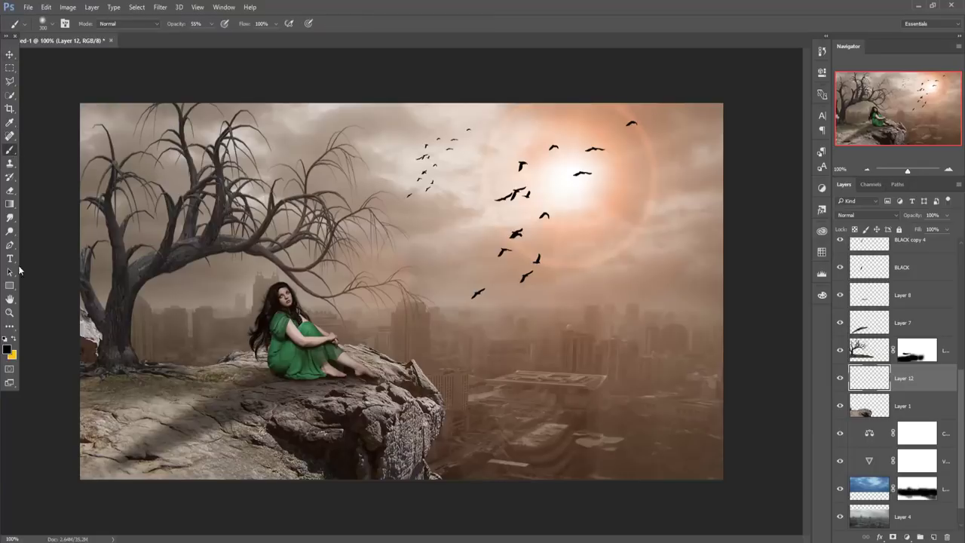
click(9, 346)
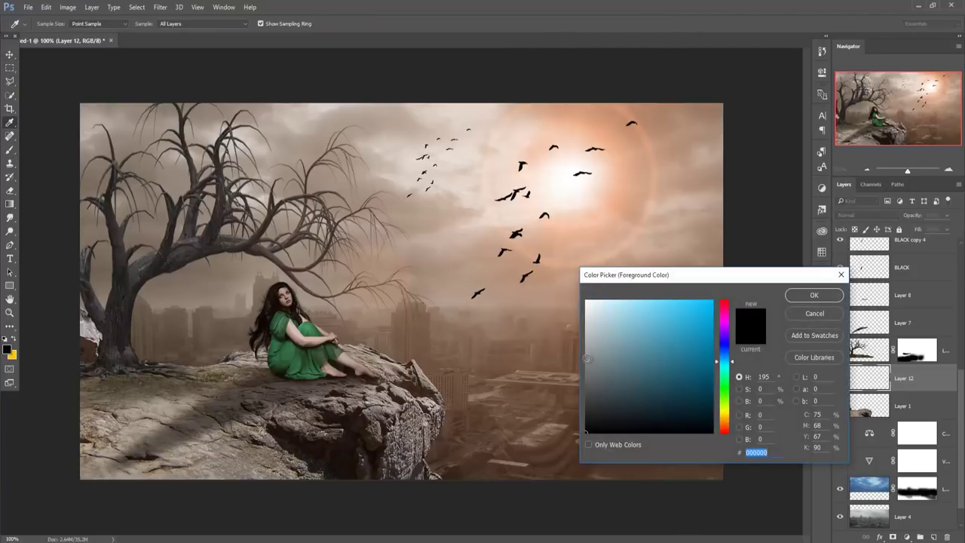
click(586, 356)
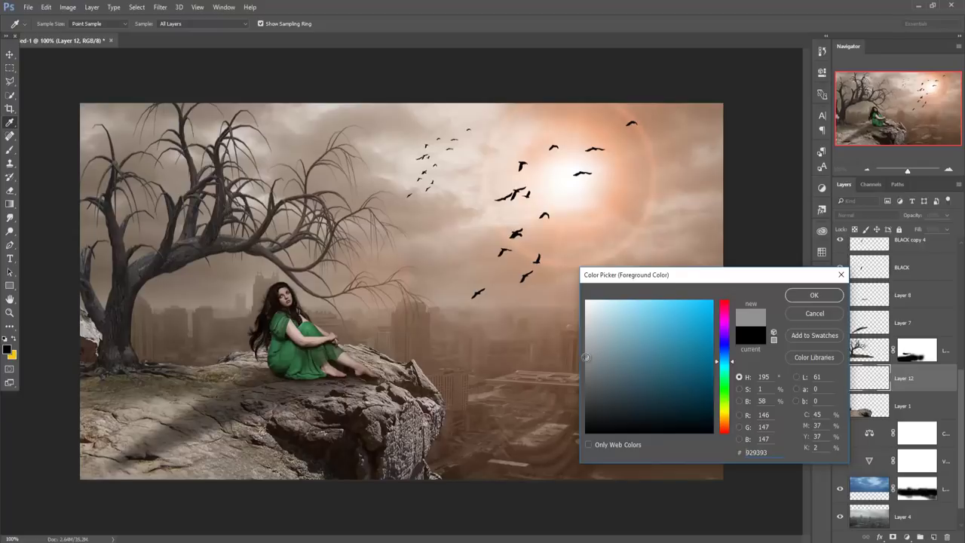
click(585, 357)
click(803, 297)
key(b)
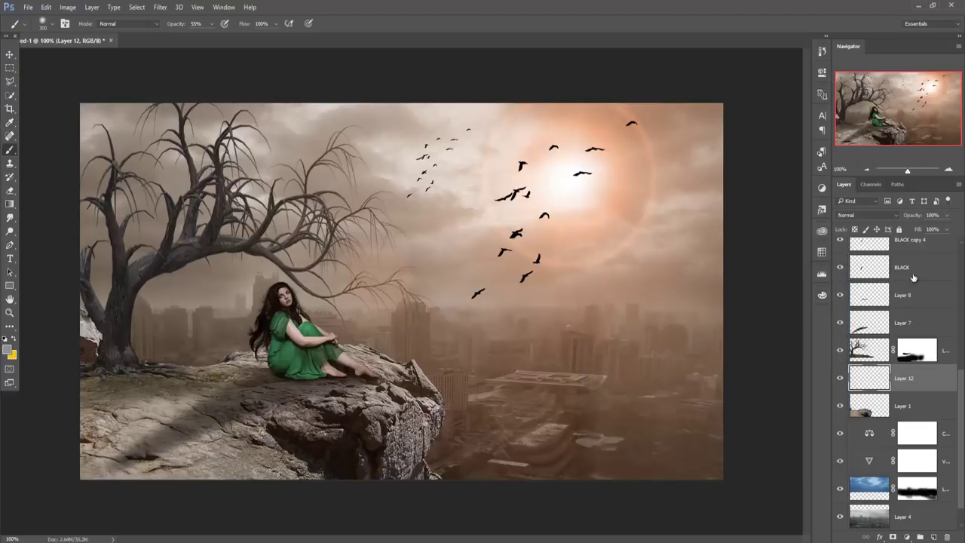
- Set Layer 12 to Soft Light, clip it to the rock, and paint gray over the rock
click(896, 218)
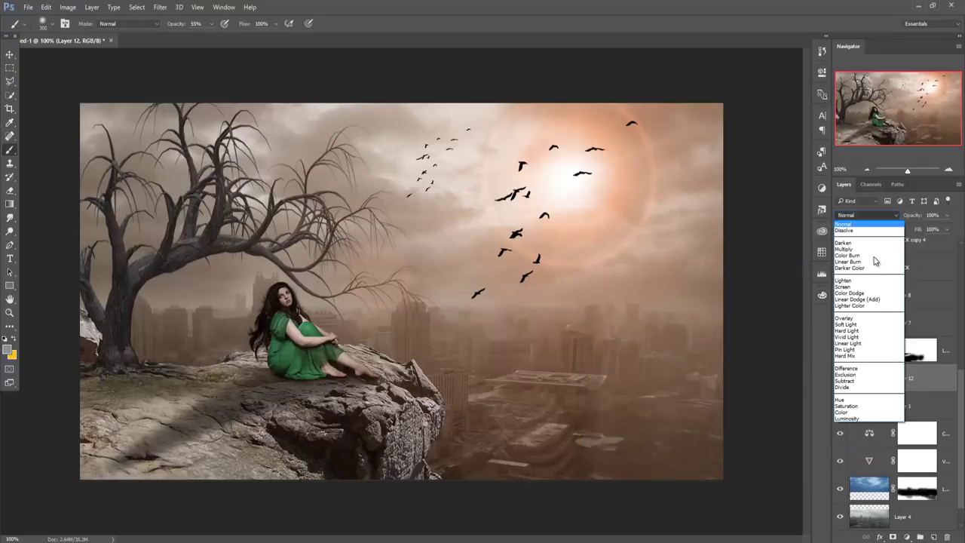
click(857, 325)
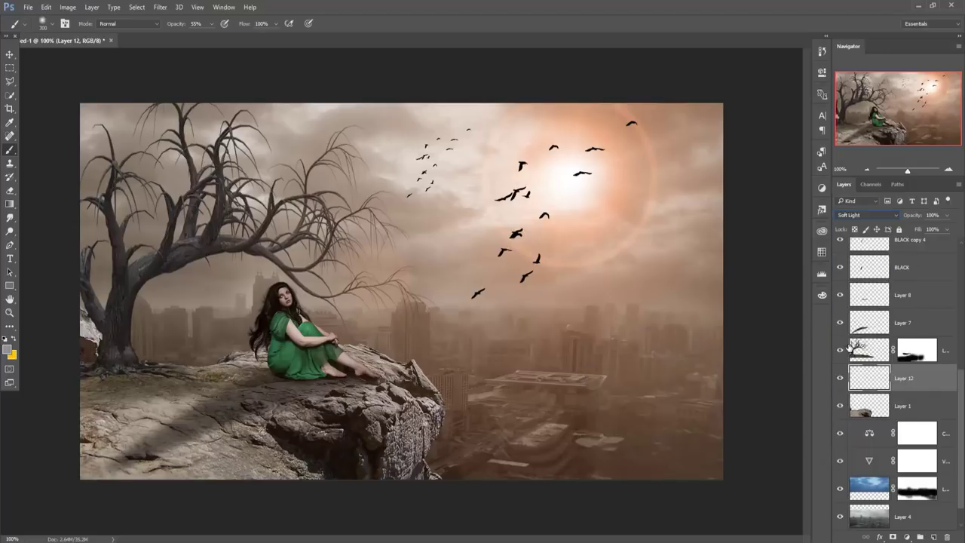
right_click(919, 374)
click(822, 258)
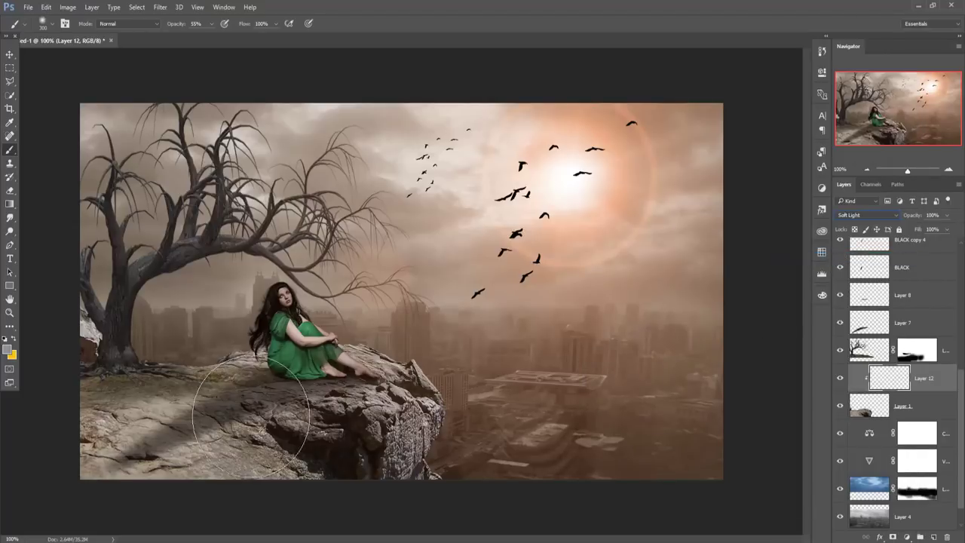
mouse_move(216, 442)
mouse_down()
mouse_move(290, 440)
mouse_move(171, 428)
mouse_up()
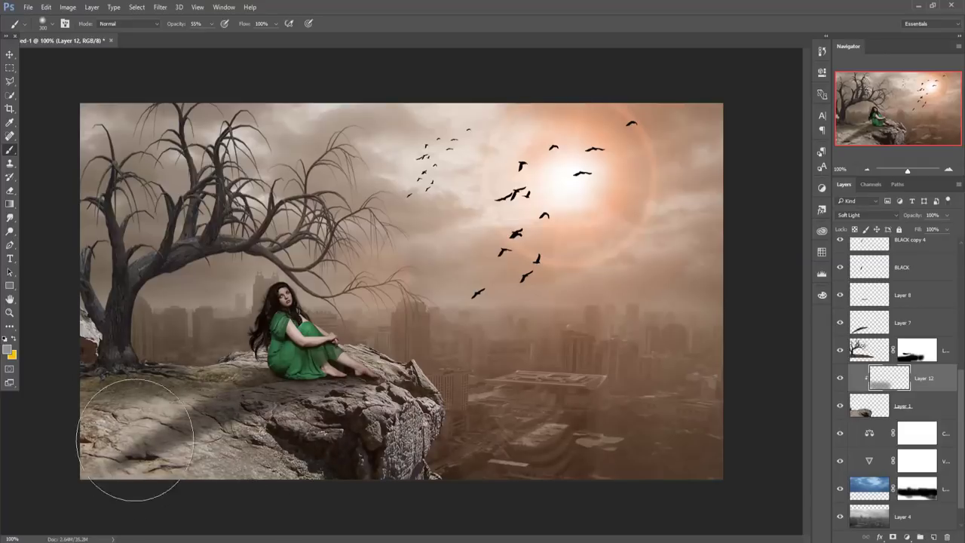
drag(400, 377, 415, 467)
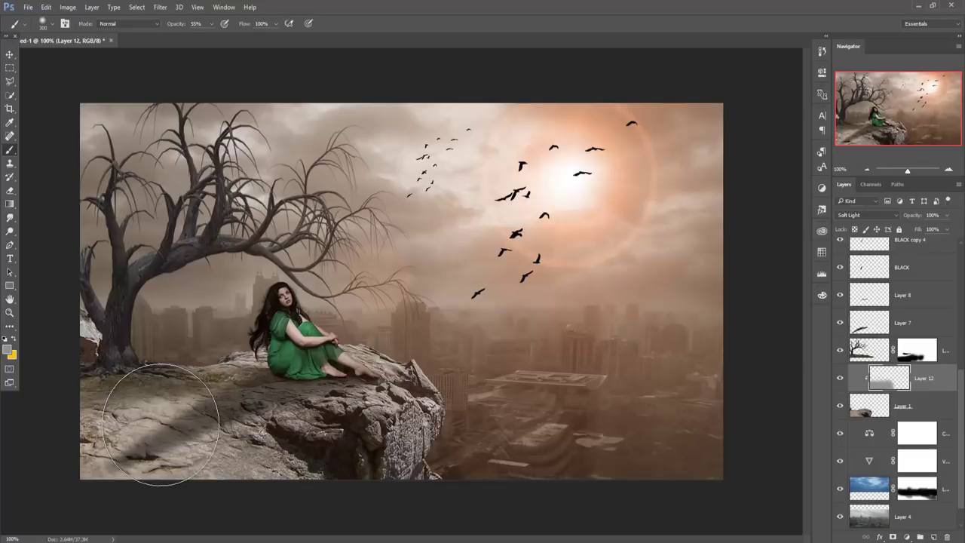
- Merge the gray painting Layer 12 with rock Layer 1
click(567, 167)
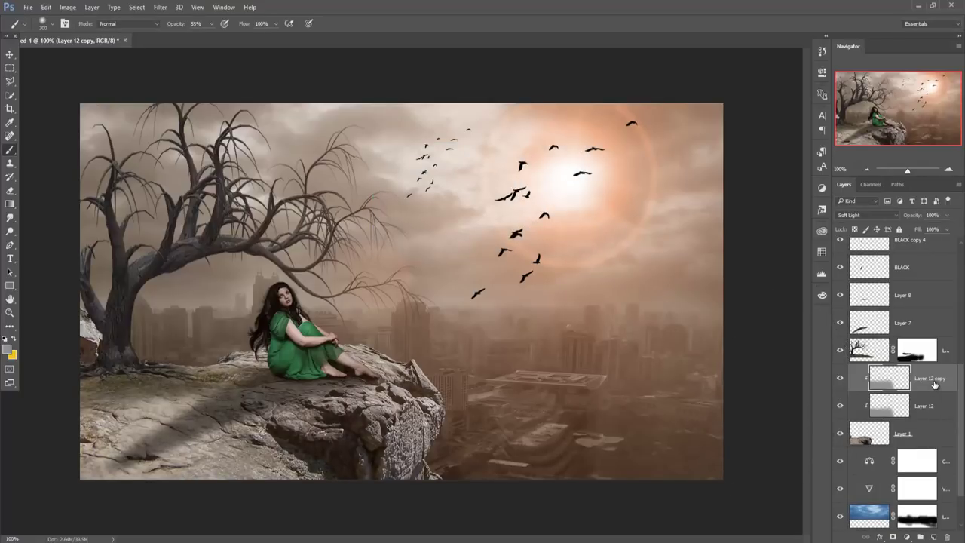
key(ctrl+e)
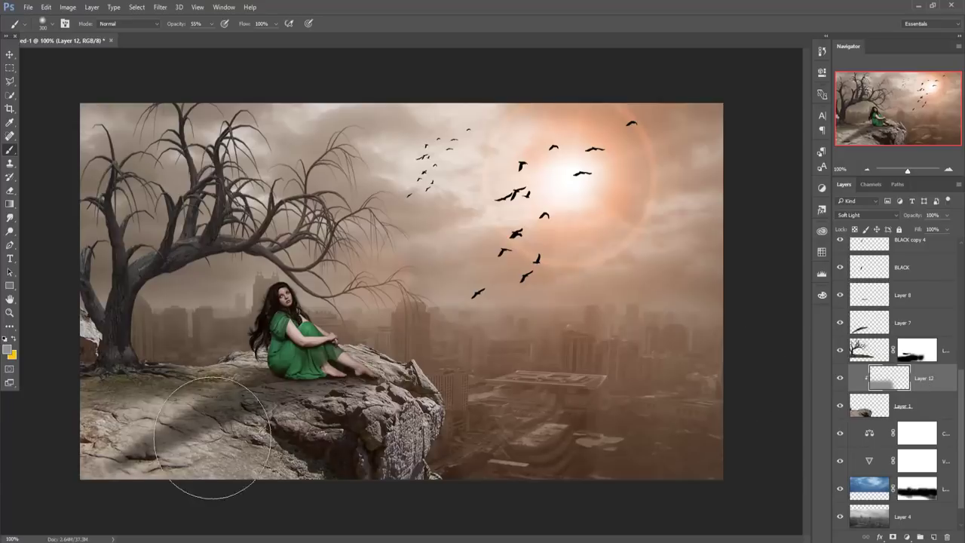
click(8, 55)
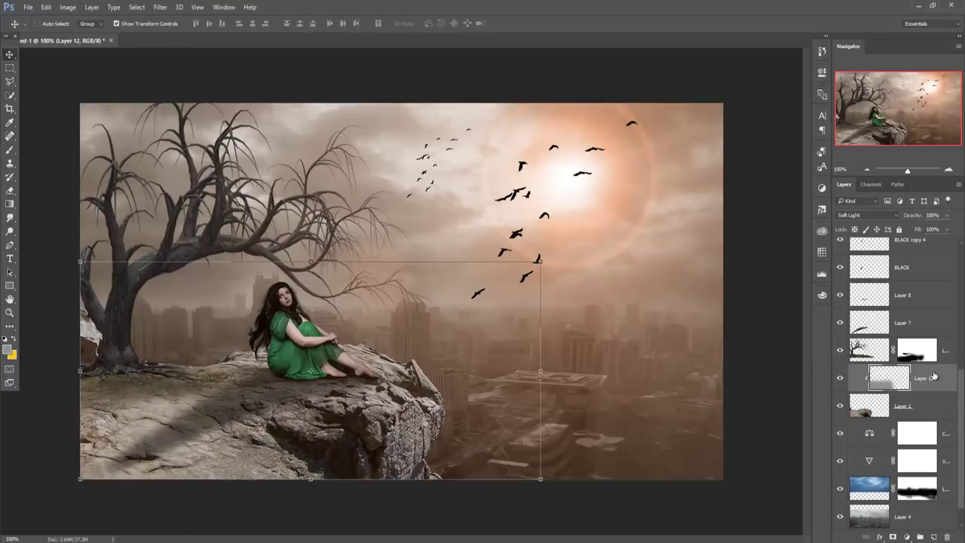
shift+click(938, 410)
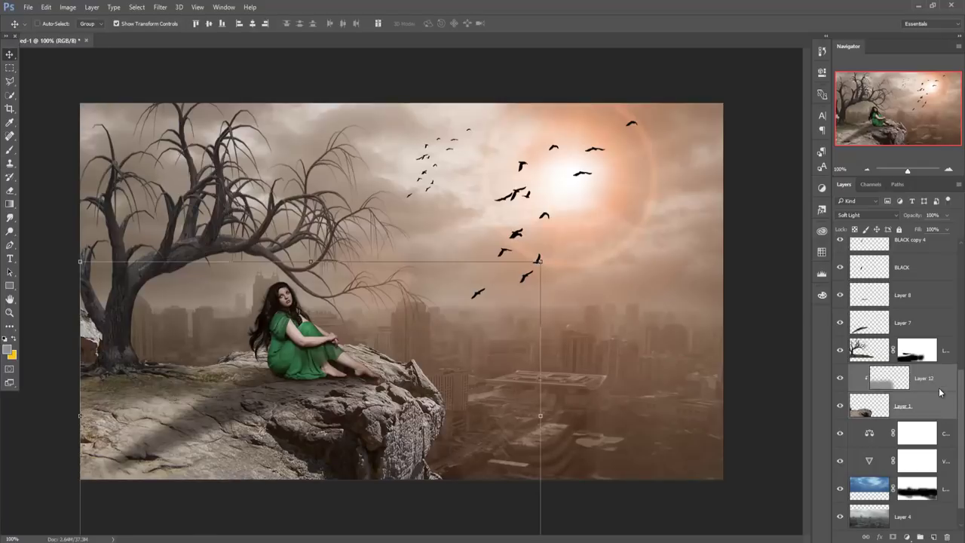
right_click(937, 411)
click(889, 379)
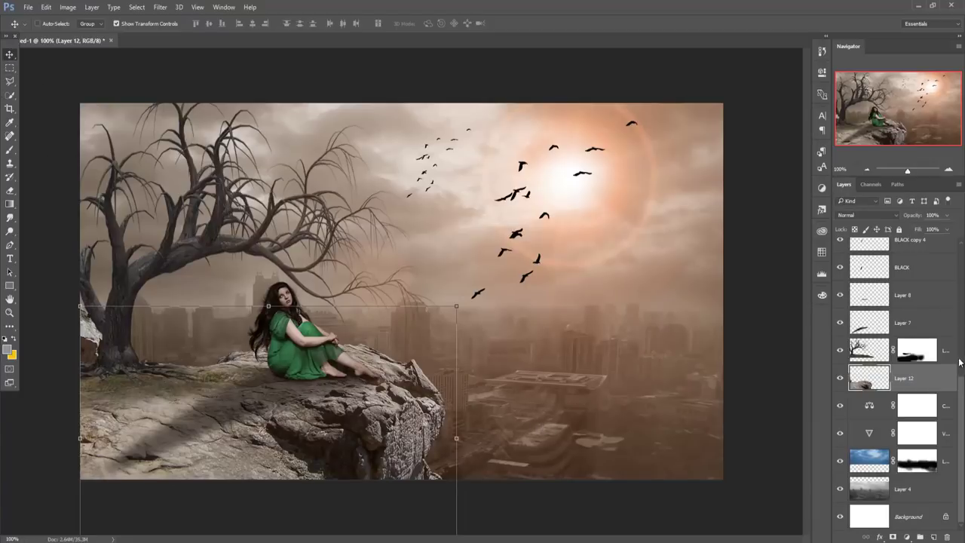
- Stamp all visible layers into new top Layer 13 and open the Camera Raw Filter on it
scroll(960, 385, up, 2)
scroll(960, 385, up, 2)
scroll(961, 385, up, 2)
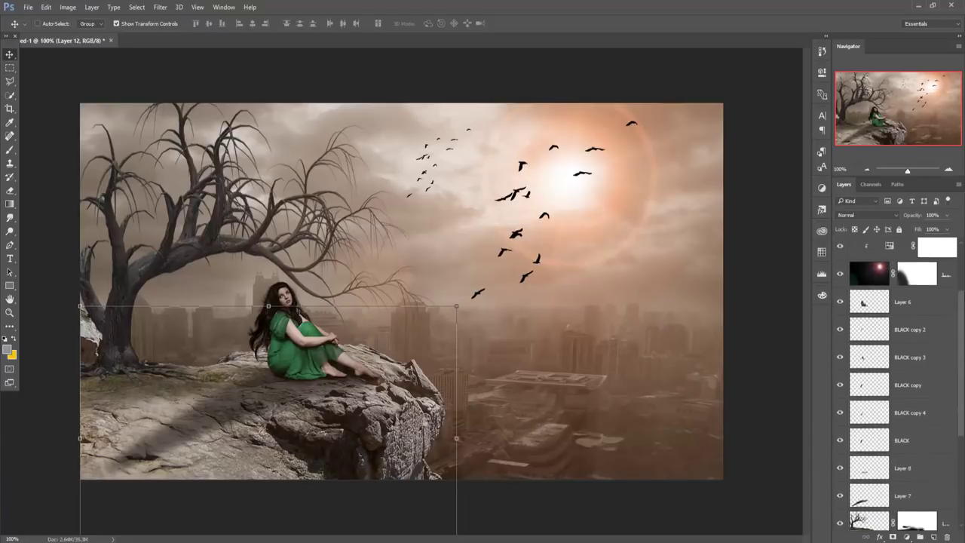
scroll(960, 385, up, 2)
scroll(897, 384, up, 1)
scroll(897, 384, up, 1)
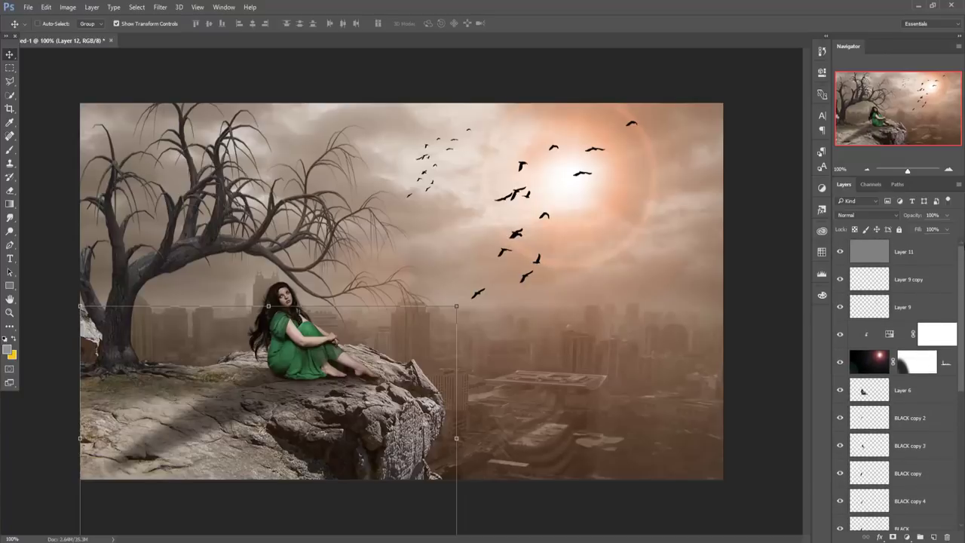
click(928, 255)
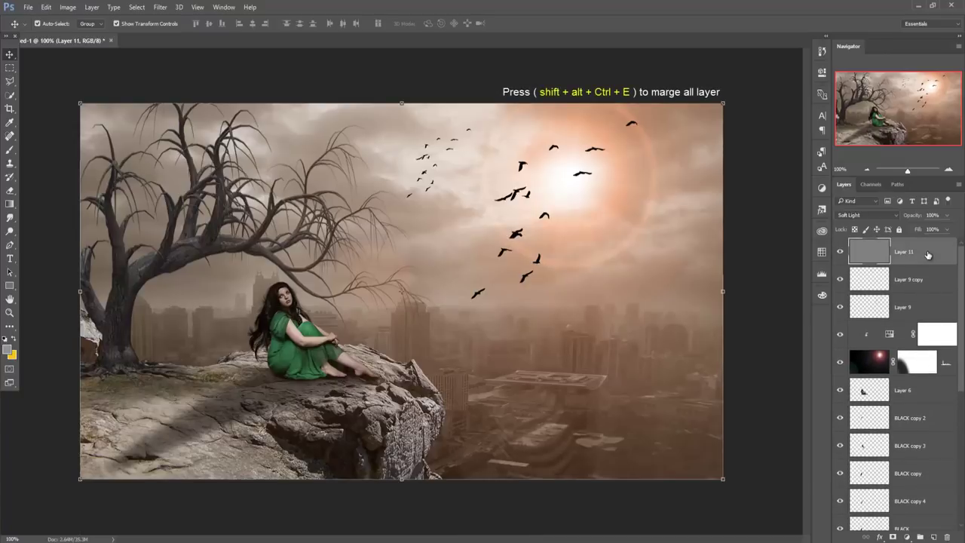
key(ctrl+shift+alt+e)
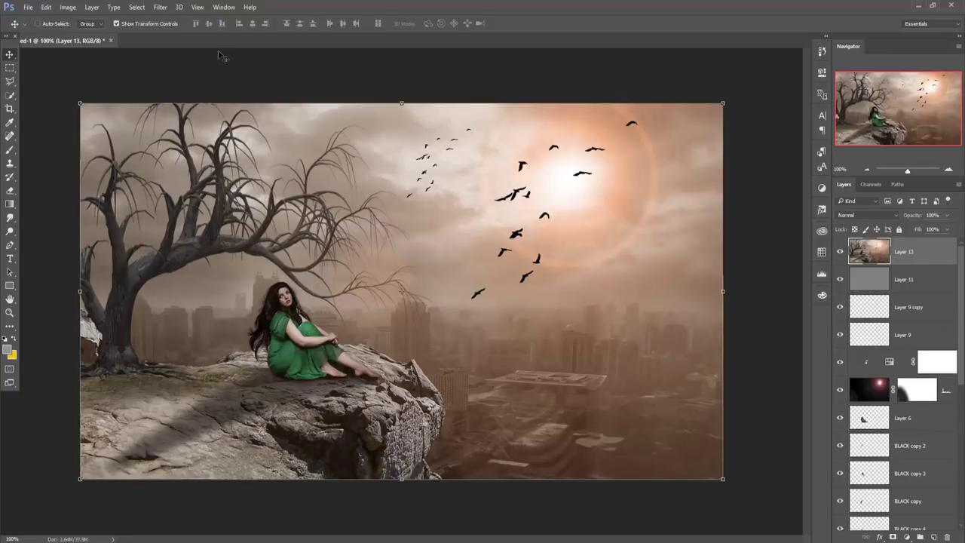
click(159, 7)
click(169, 67)
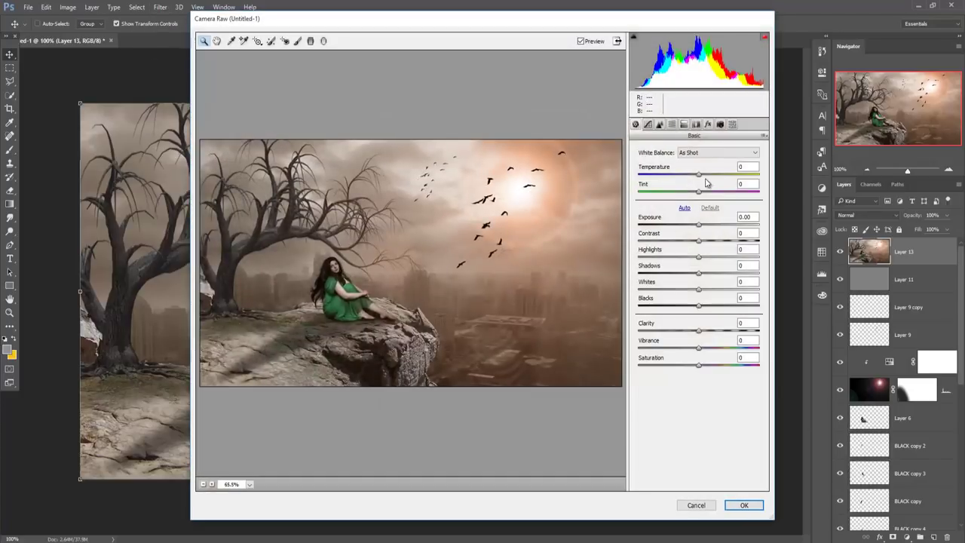
- Set Temperature +10, Exposure +0.15 and Contrast +11, and lower Vibrance
mouse_move(699, 176)
mouse_down()
mouse_move(690, 176)
mouse_move(705, 176)
mouse_move(690, 194)
mouse_move(705, 193)
mouse_up()
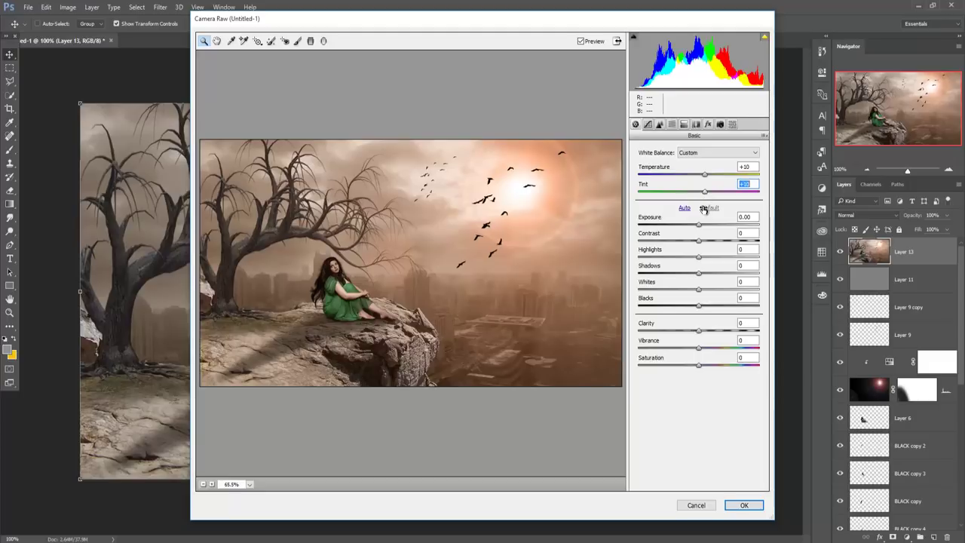
click(699, 227)
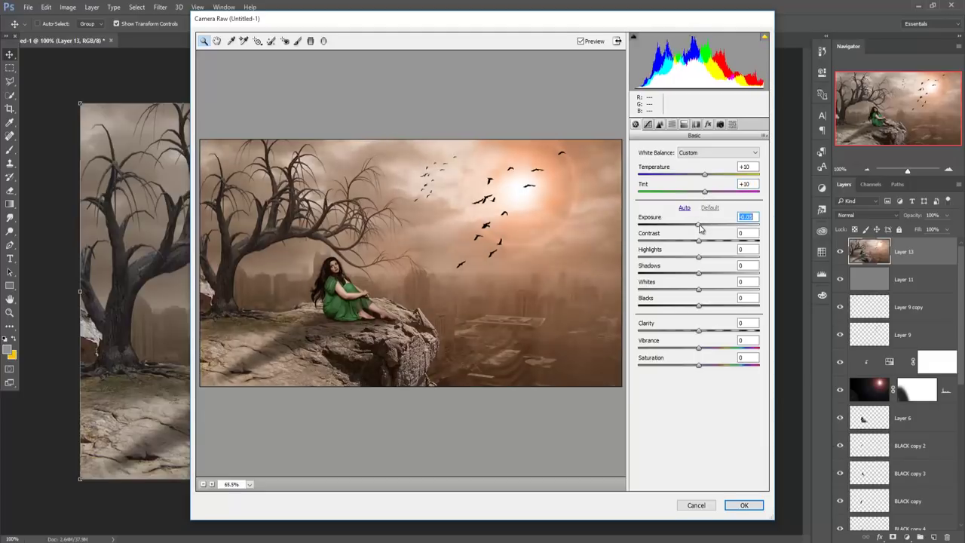
drag(698, 225, 707, 243)
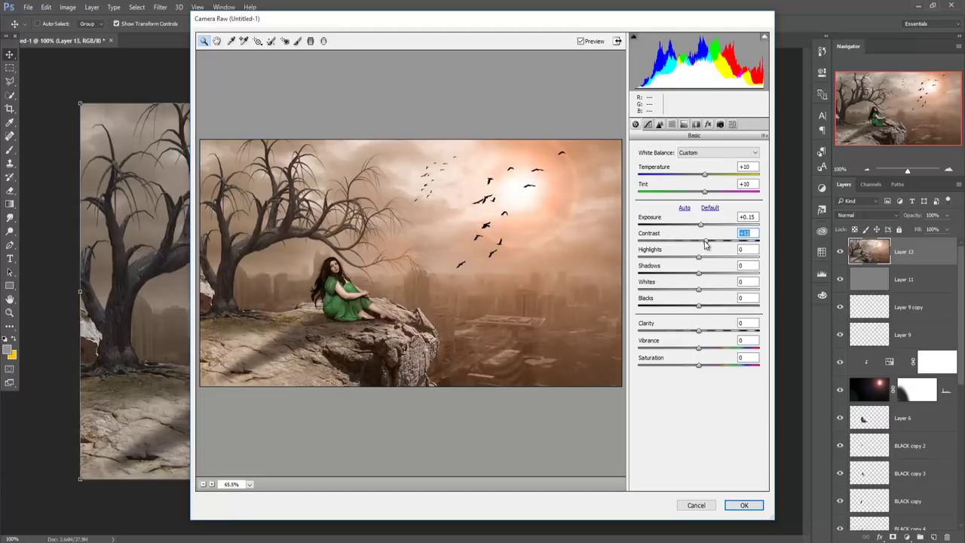
drag(705, 243, 706, 244)
click(699, 349)
drag(698, 349, 691, 351)
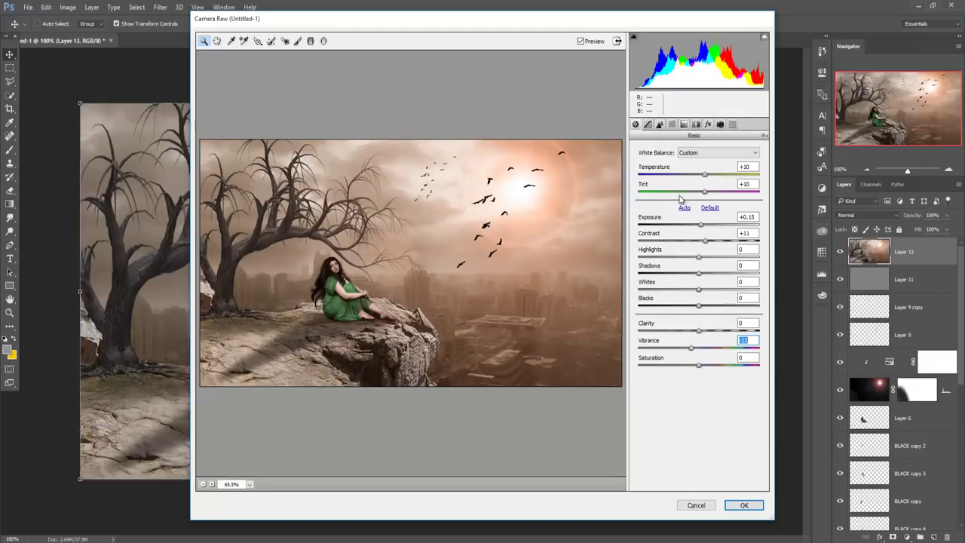
- Shift the Reds and Oranges hues in HSL and apply the Camera Raw grade
click(672, 126)
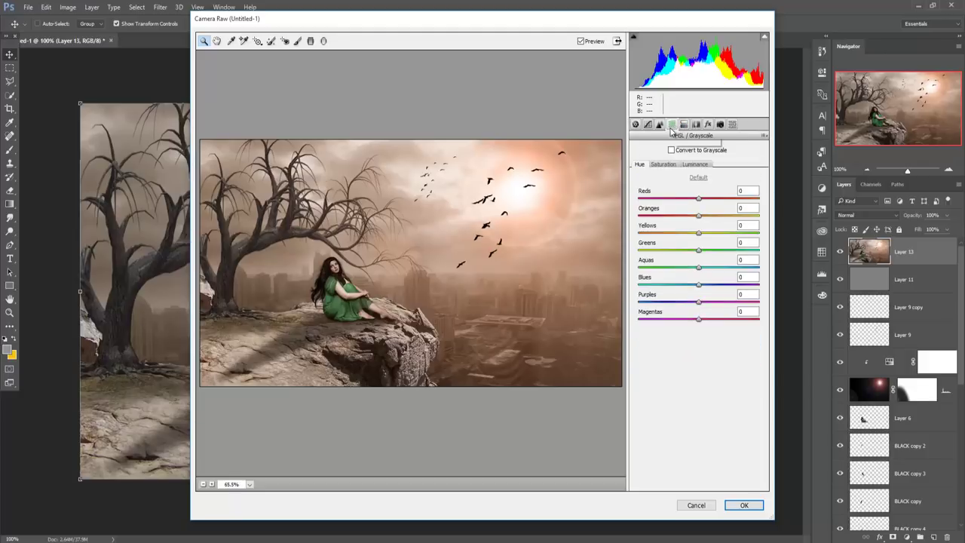
mouse_move(698, 199)
mouse_down()
mouse_move(681, 199)
mouse_move(717, 199)
mouse_move(740, 217)
mouse_move(682, 217)
mouse_move(693, 218)
mouse_up()
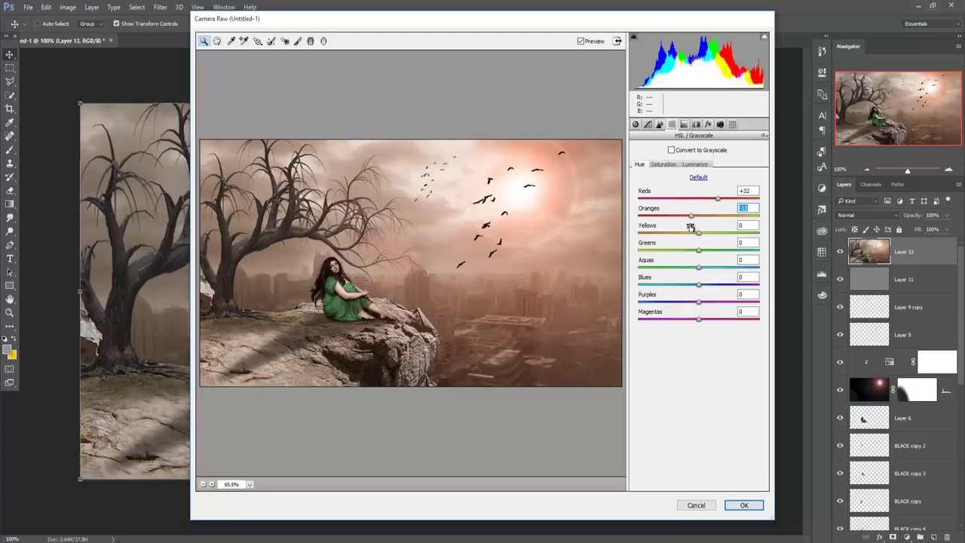
drag(692, 219, 697, 217)
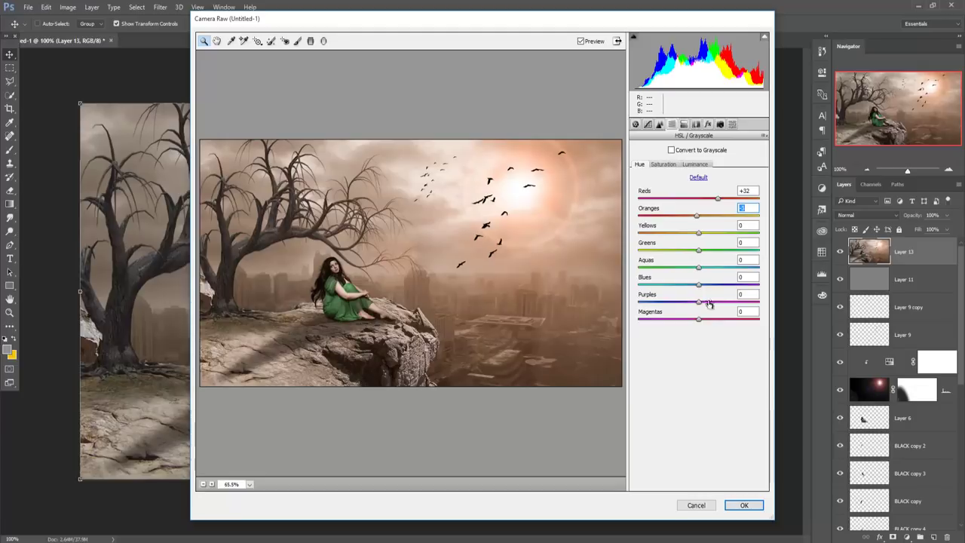
drag(716, 198, 707, 203)
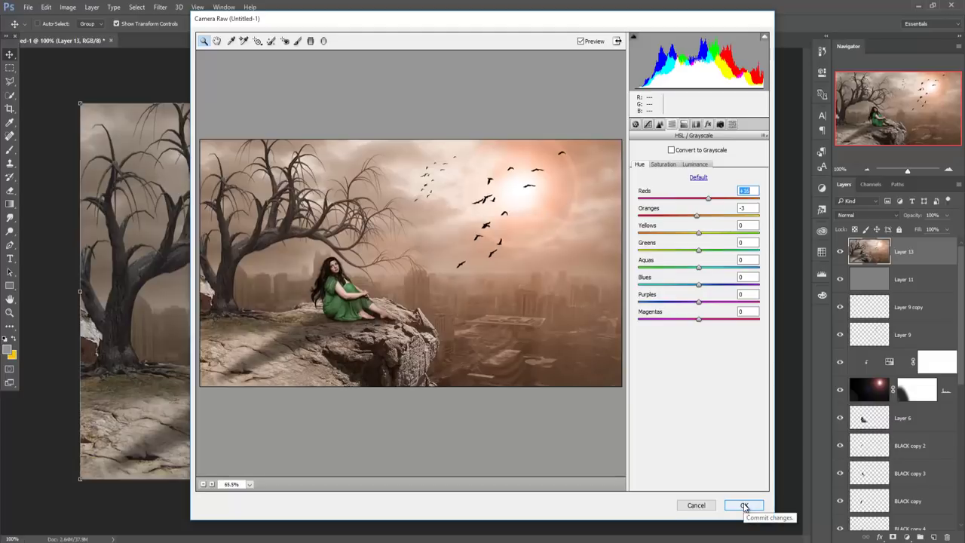
click(745, 505)
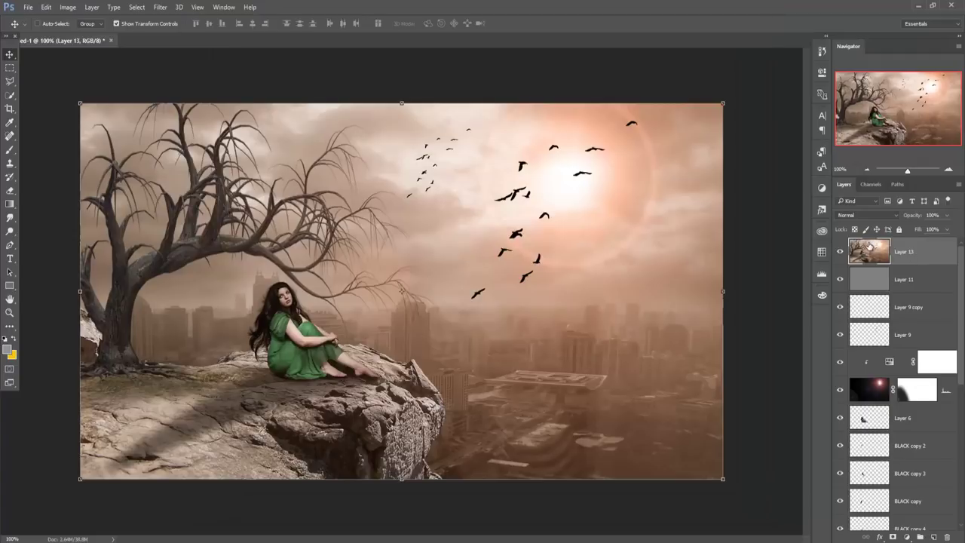
- Launch Color Efex Pro 4 from the Nik Collection filters on merged Layer 13
click(161, 9)
mouse_move(178, 227)
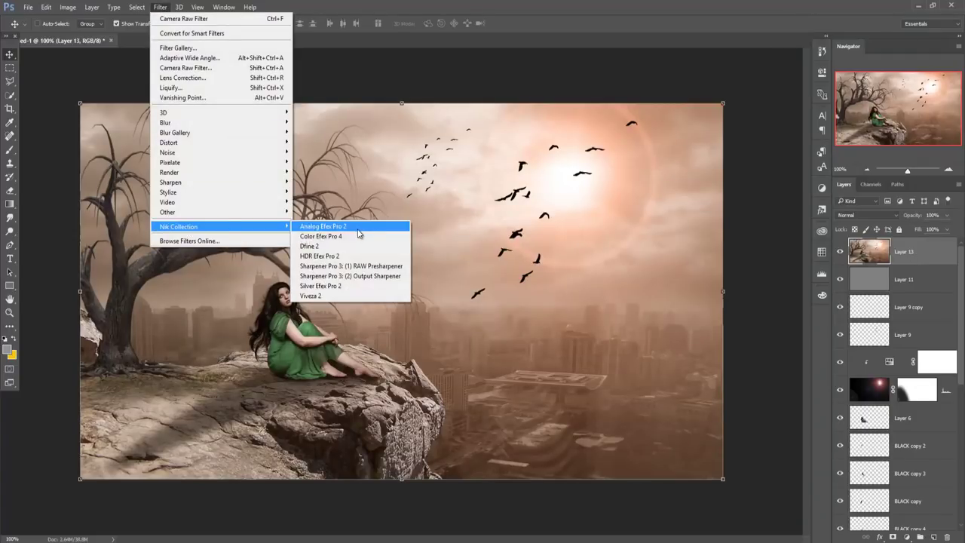
click(356, 237)
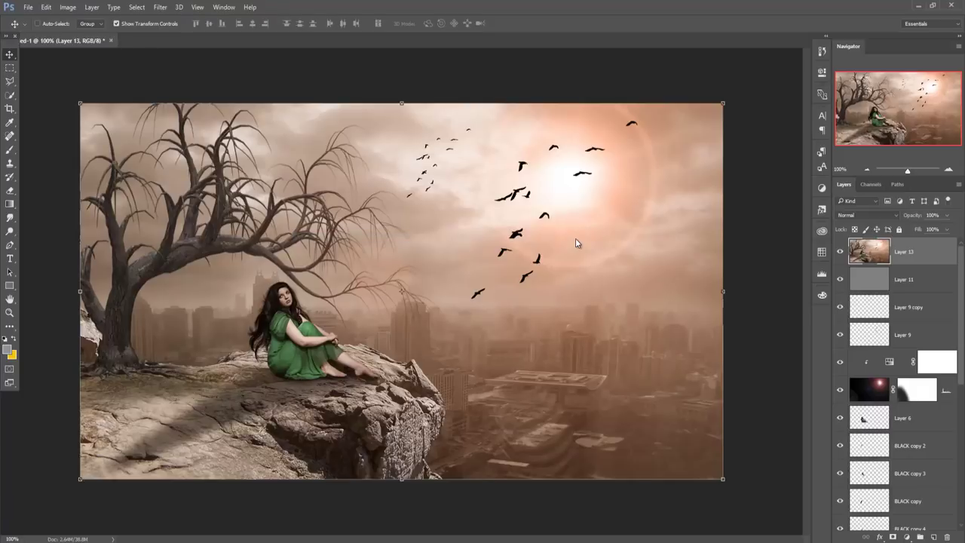
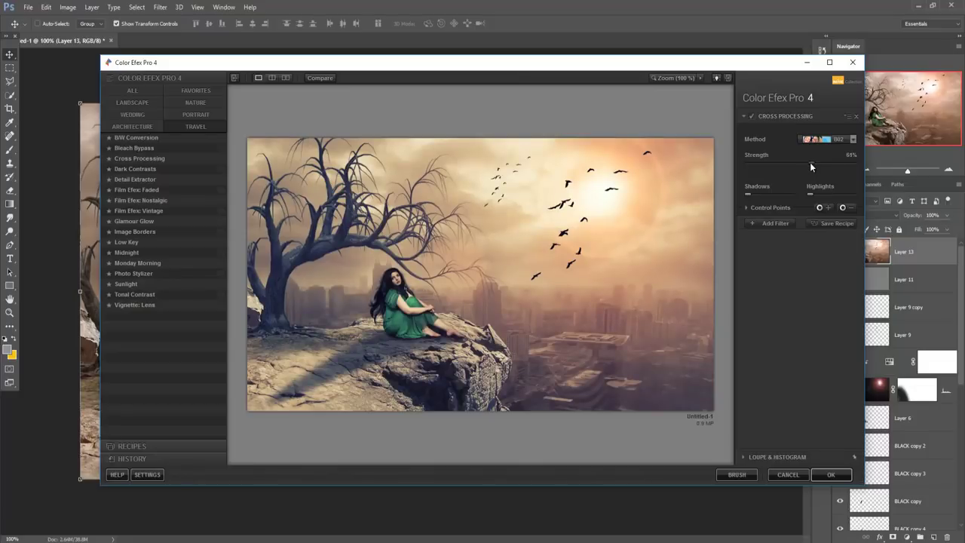
- Apply Color Efex Pro 4 Cross Processing with the warm L02 method to the image
click(850, 140)
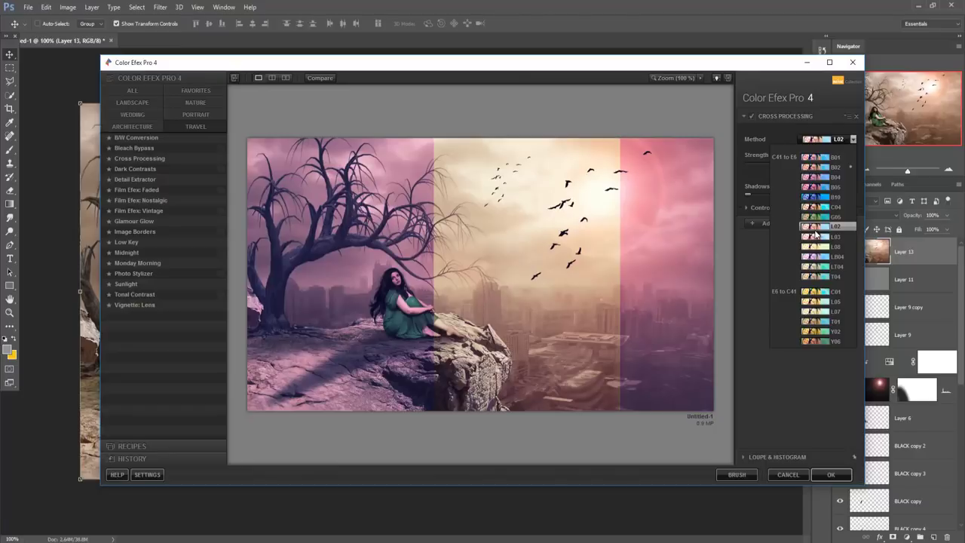
click(816, 235)
click(831, 476)
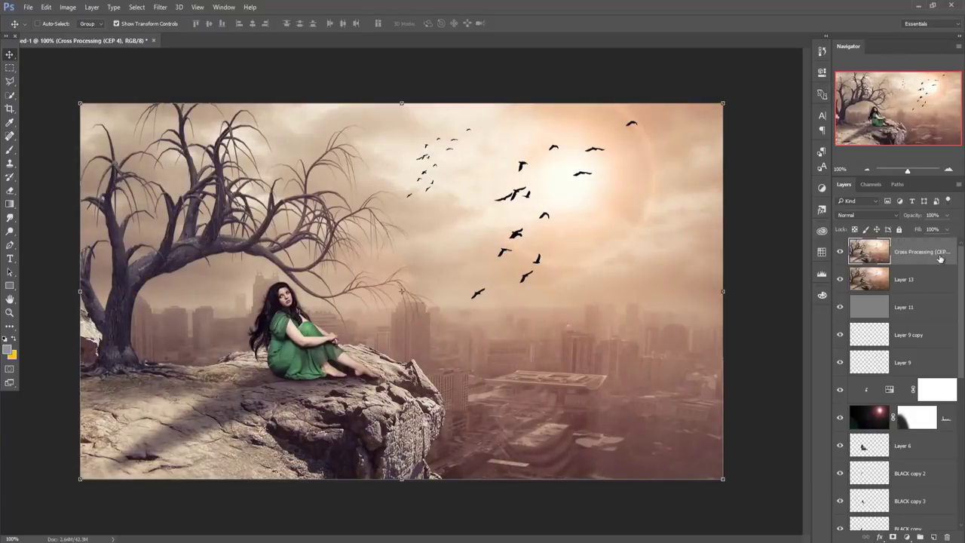
- Add a new layer and a 90° Gradient Fill layer, blended in Soft Light
click(933, 537)
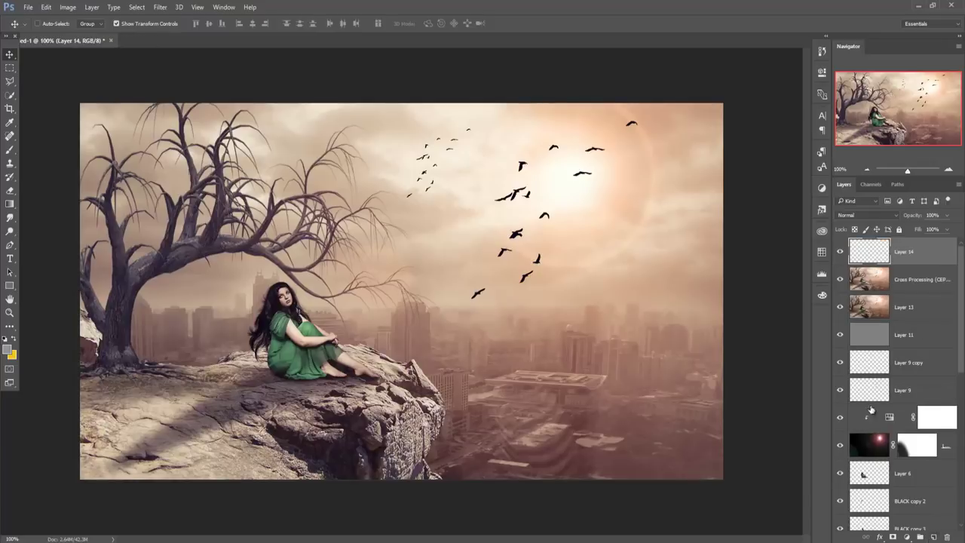
click(906, 536)
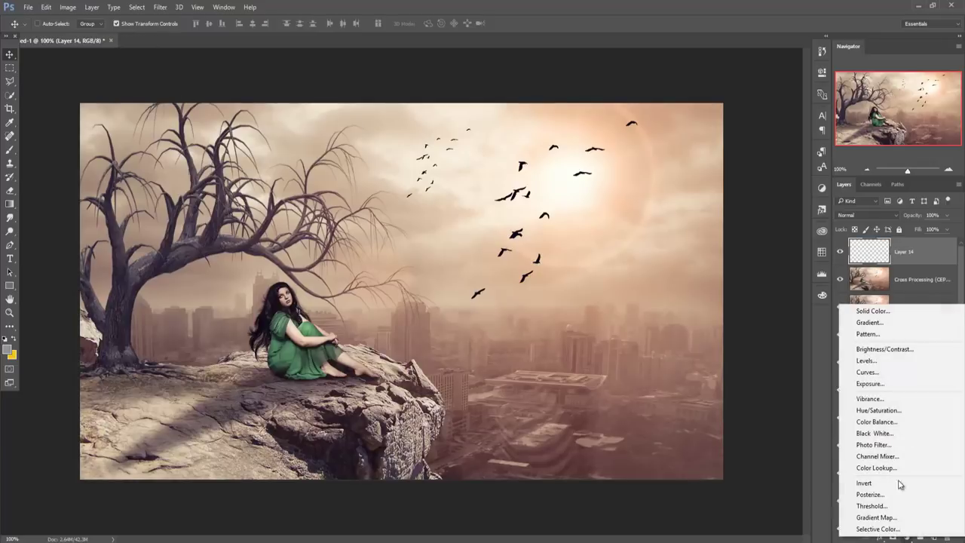
click(869, 323)
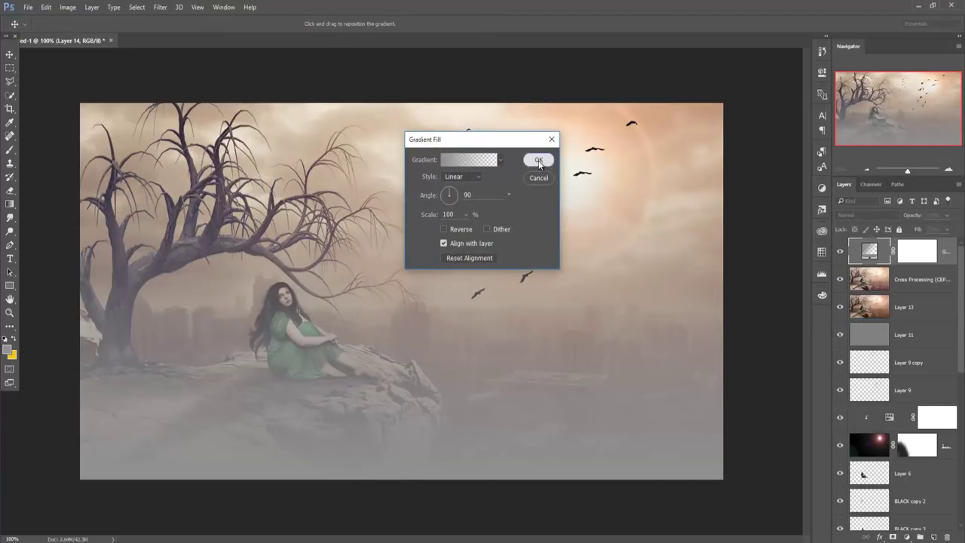
click(539, 161)
click(876, 216)
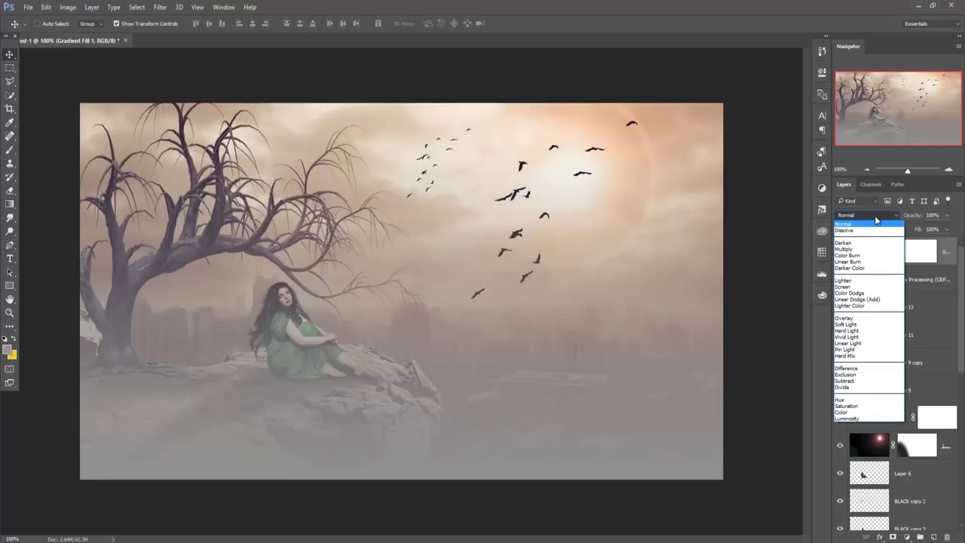
click(863, 324)
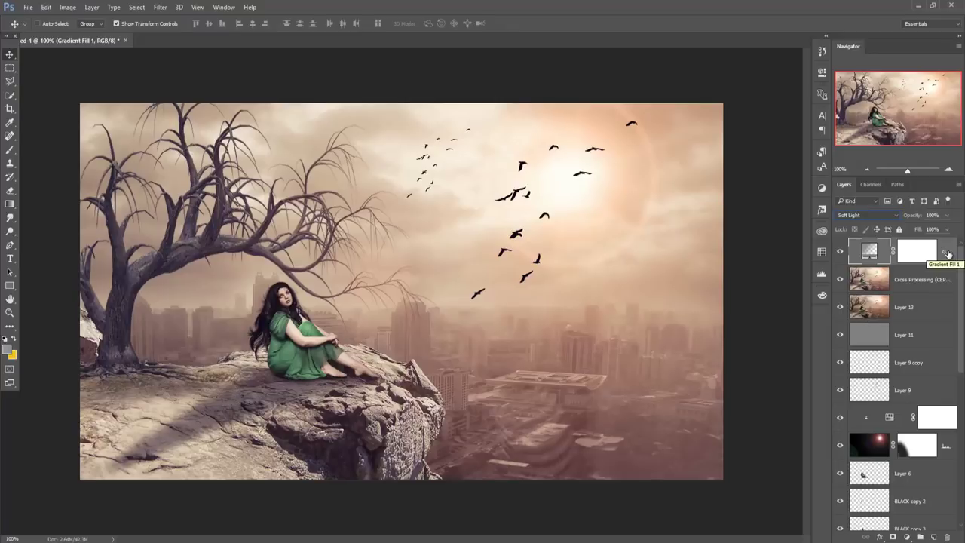
- Stamp visible layers into a new layer and add a Camera Raw vignette: amount -27, midpoint 26, rounder
key(ctrl)
key(ctrl+shift+alt+e)
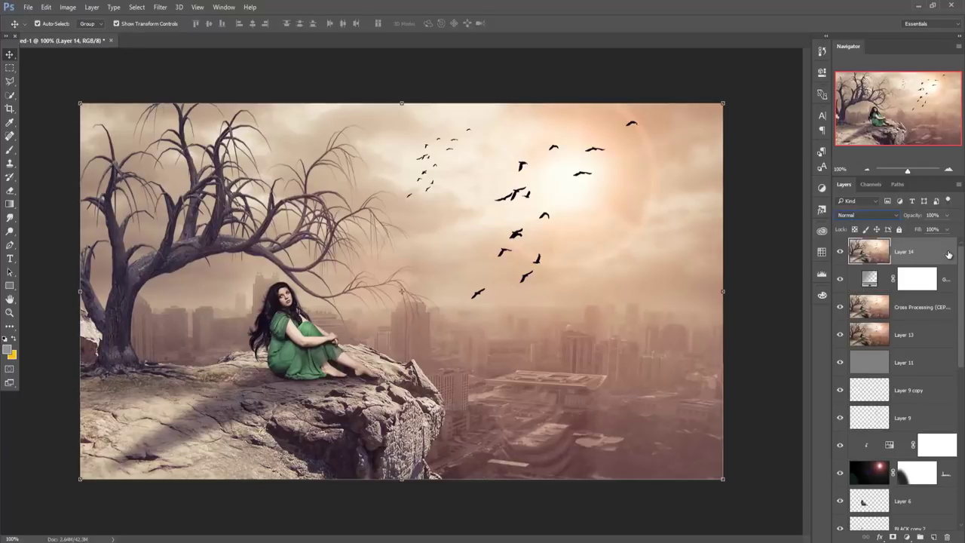
click(160, 7)
click(183, 68)
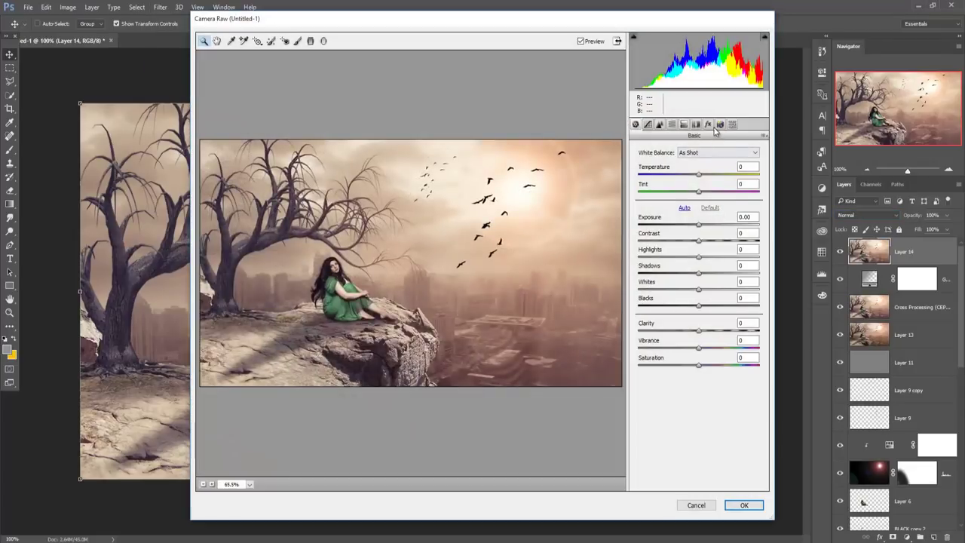
click(707, 125)
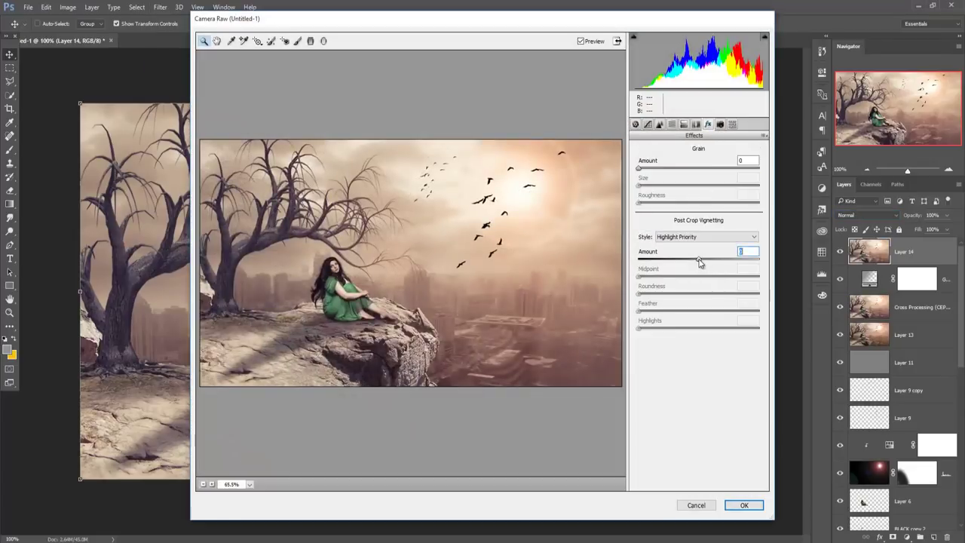
drag(699, 261, 684, 268)
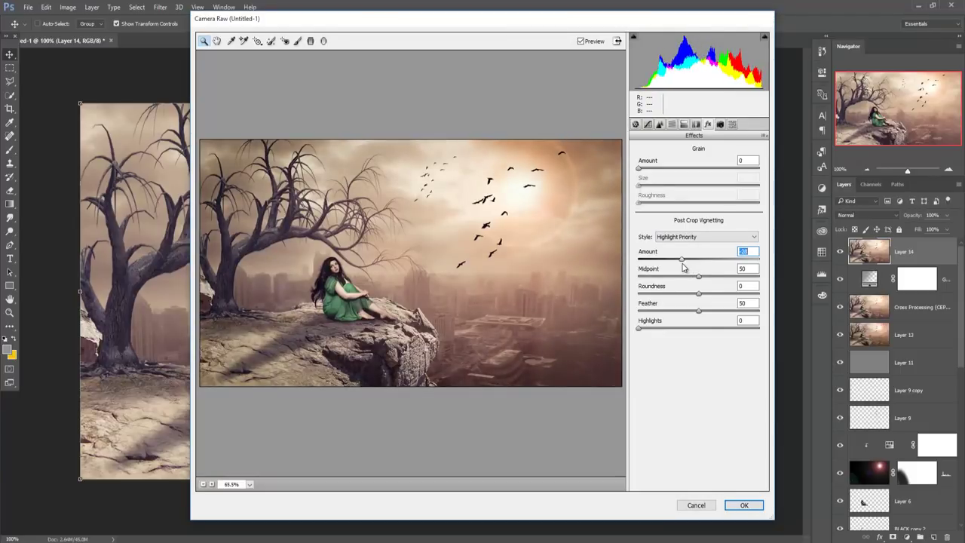
key(Up)
mouse_move(699, 277)
mouse_down()
mouse_move(715, 277)
mouse_move(672, 282)
mouse_up()
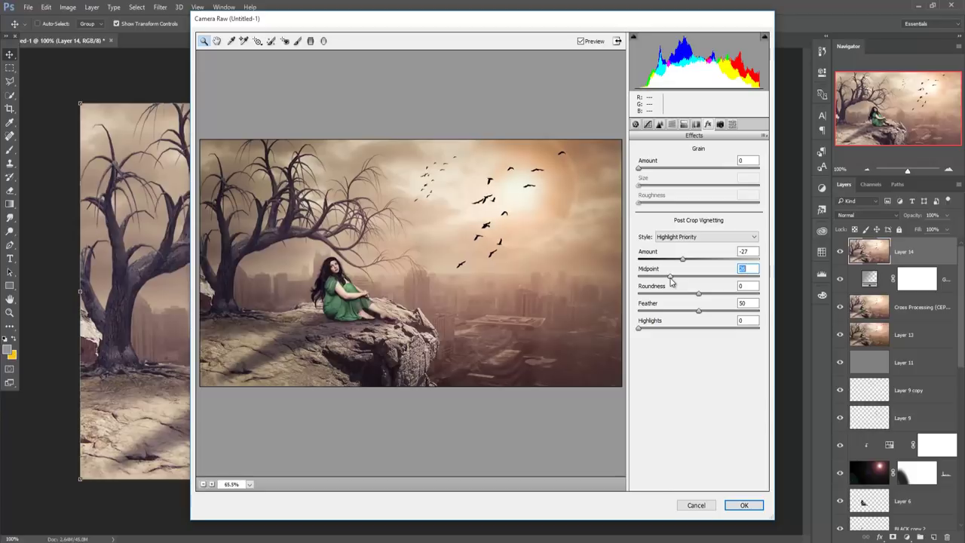
drag(698, 293, 719, 295)
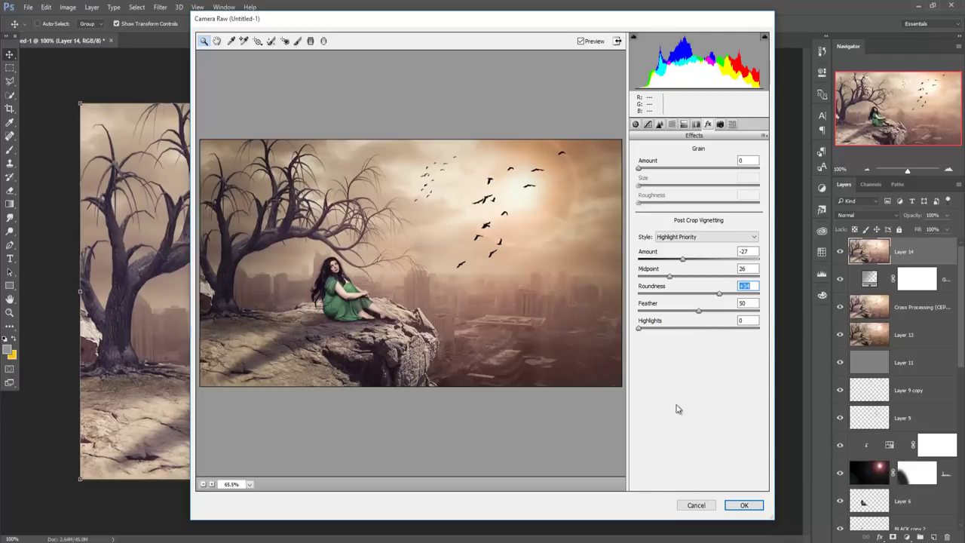
click(743, 506)
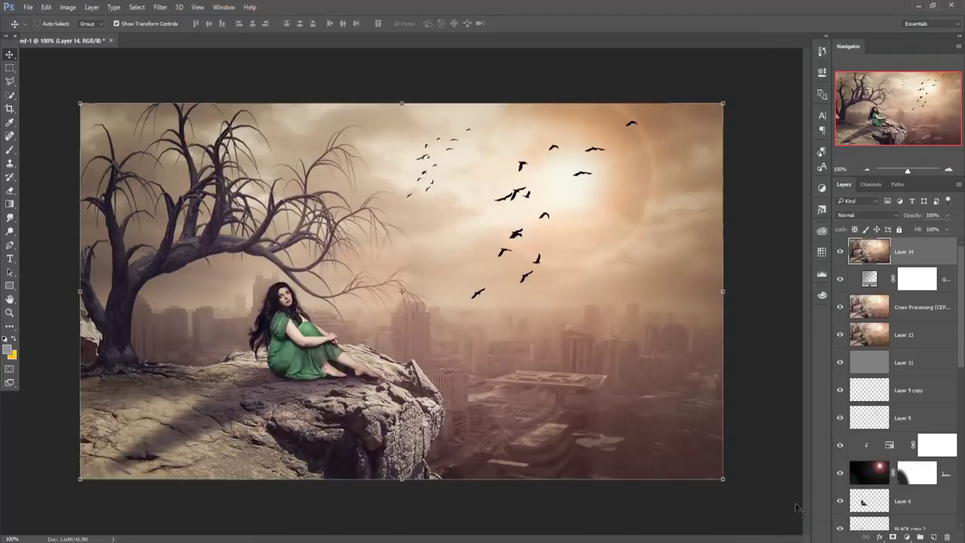
- Add a Yellow Photo Filter adjustment at 25% density, then stamp everything visible into Layer 15
click(906, 537)
click(895, 447)
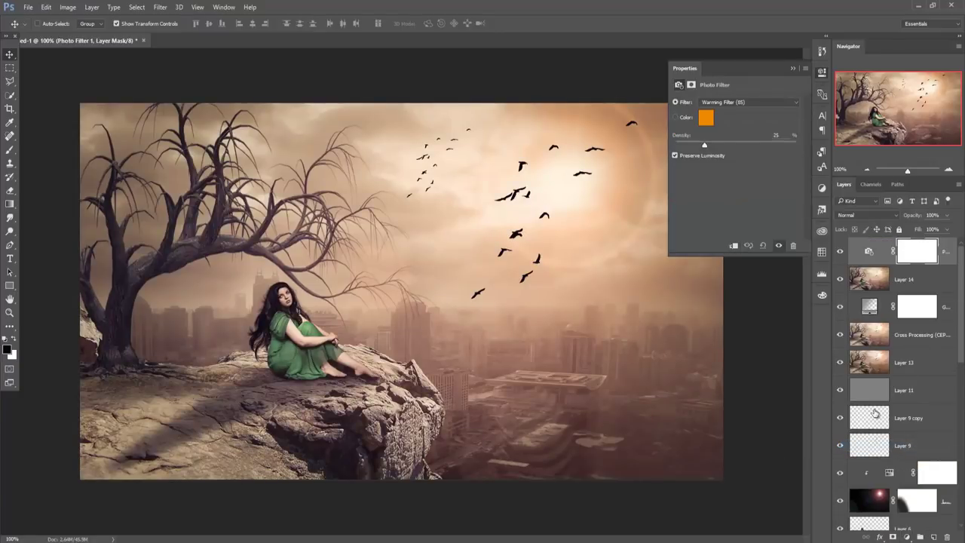
click(757, 103)
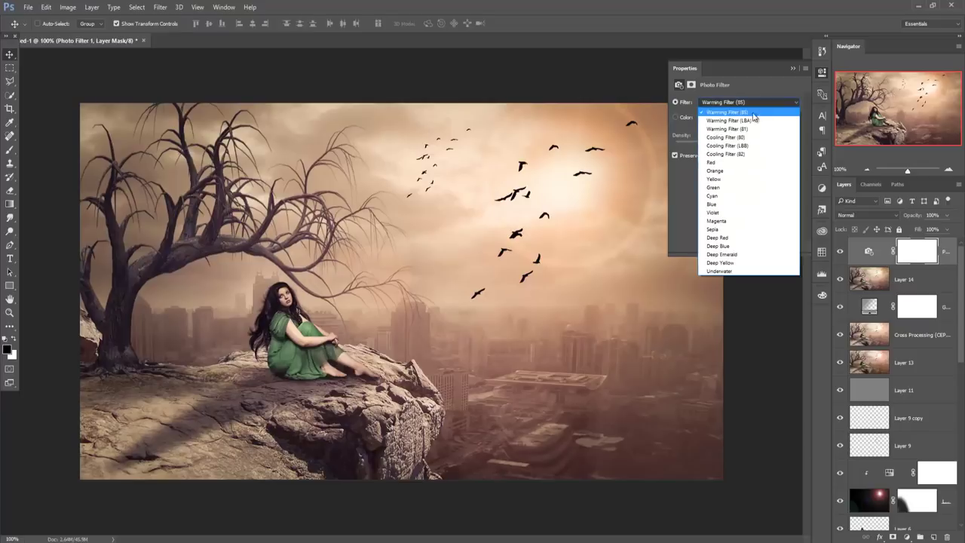
click(729, 181)
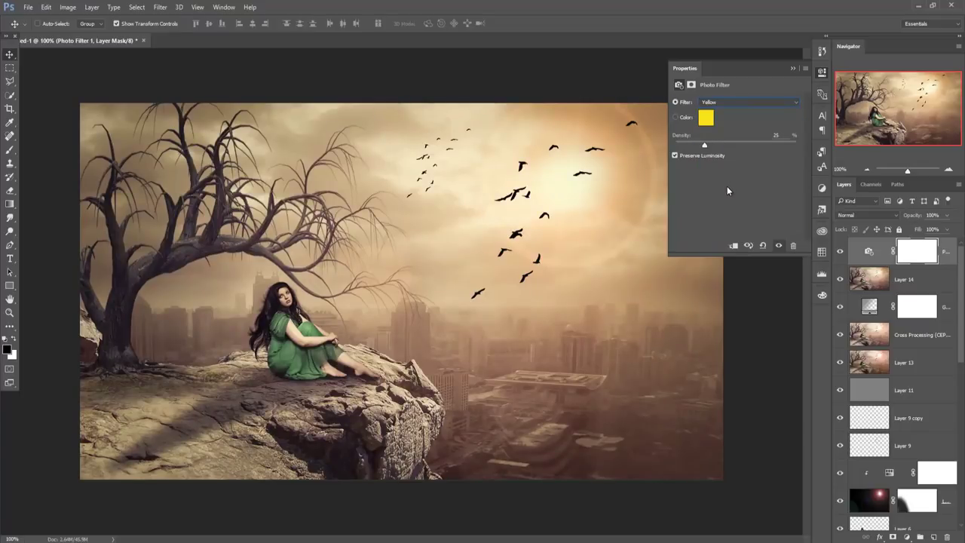
click(792, 69)
click(947, 255)
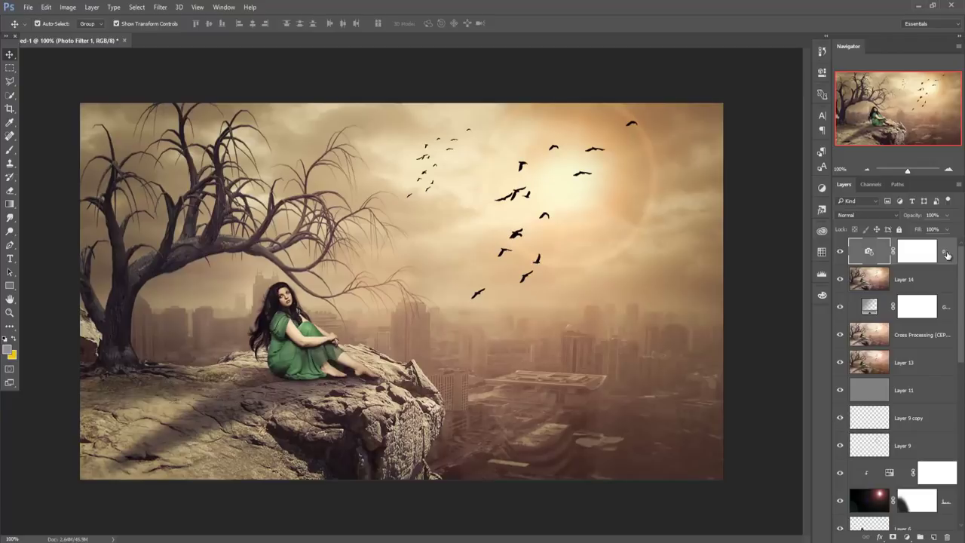
key(ctrl+shift+alt+e)
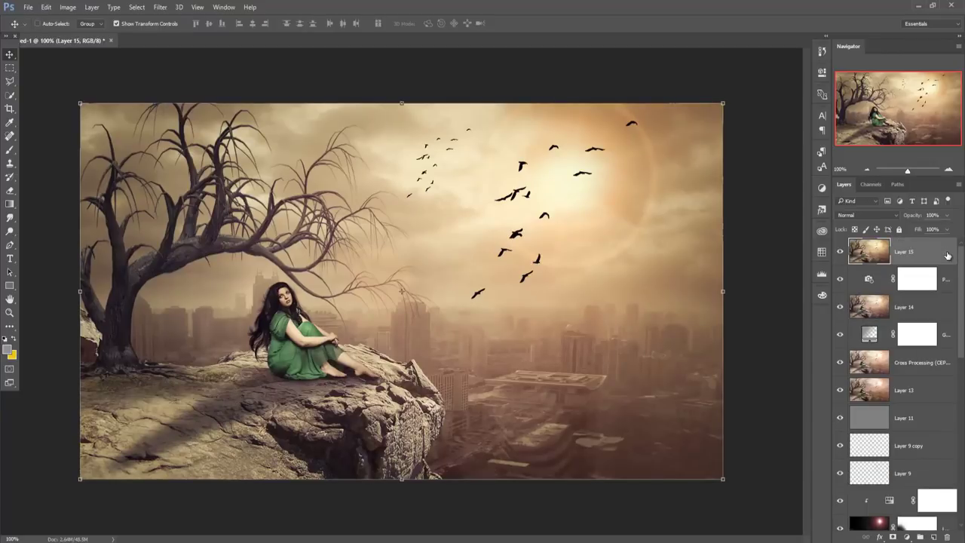